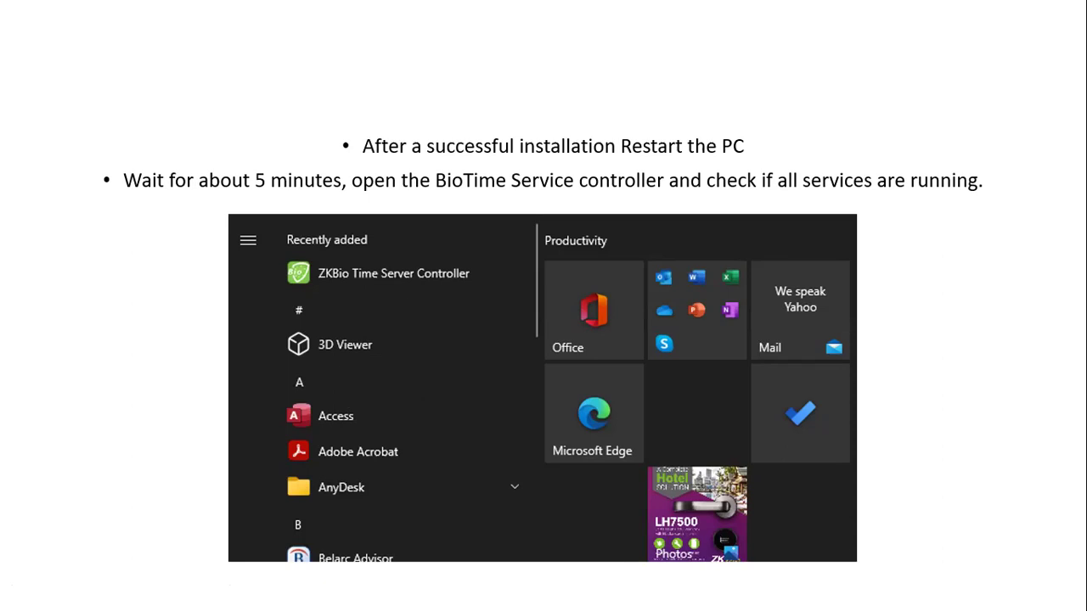
Advance the slideshow to the restart-and-check-services slide showing ZKBio Time Server Controller.
click(612, 271)
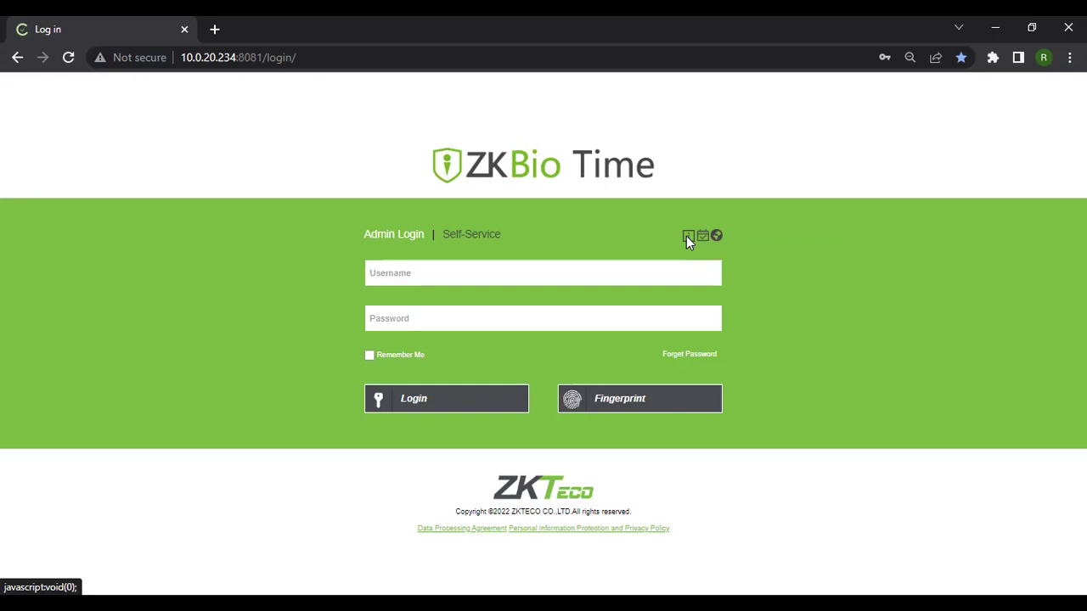
Show the ZKBio Time version and licence panel from the info icon above Username.
click(687, 237)
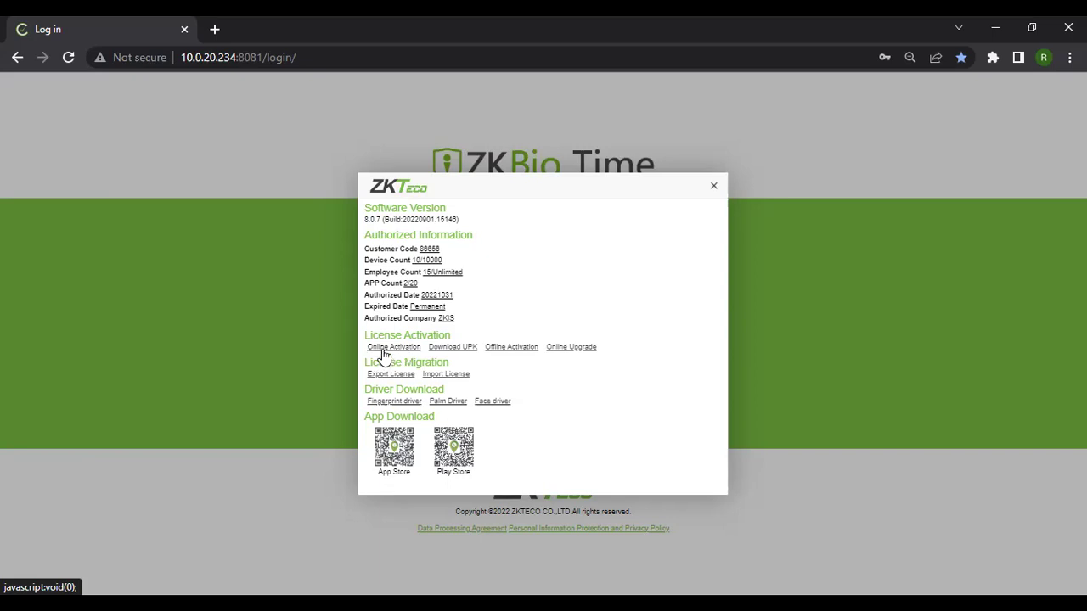
Start Online Activation and authenticate with the administrator username and password.
click(383, 349)
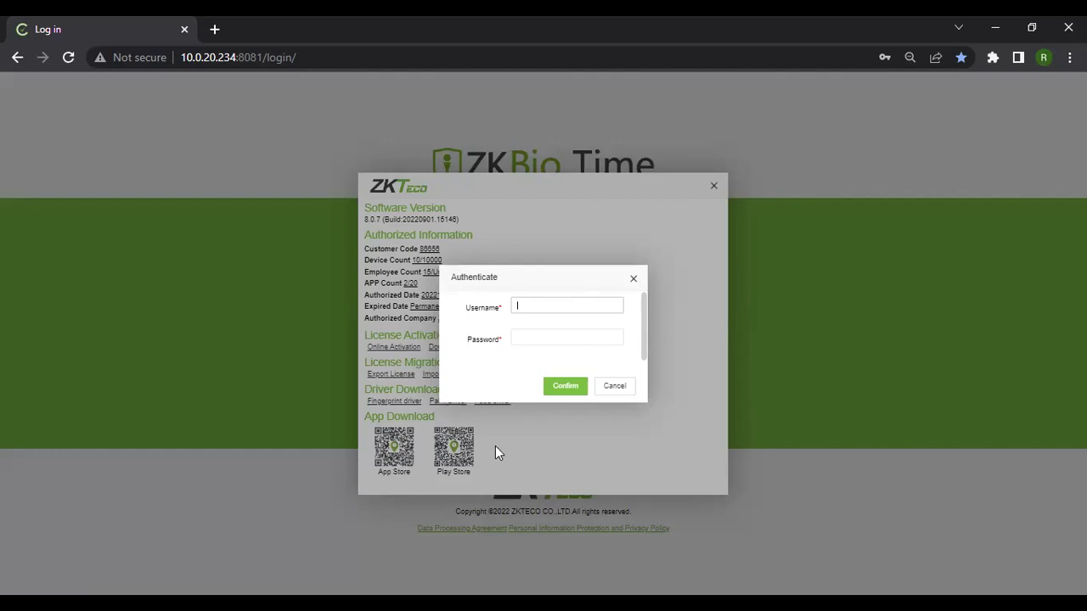
text(admin)
click(530, 339)
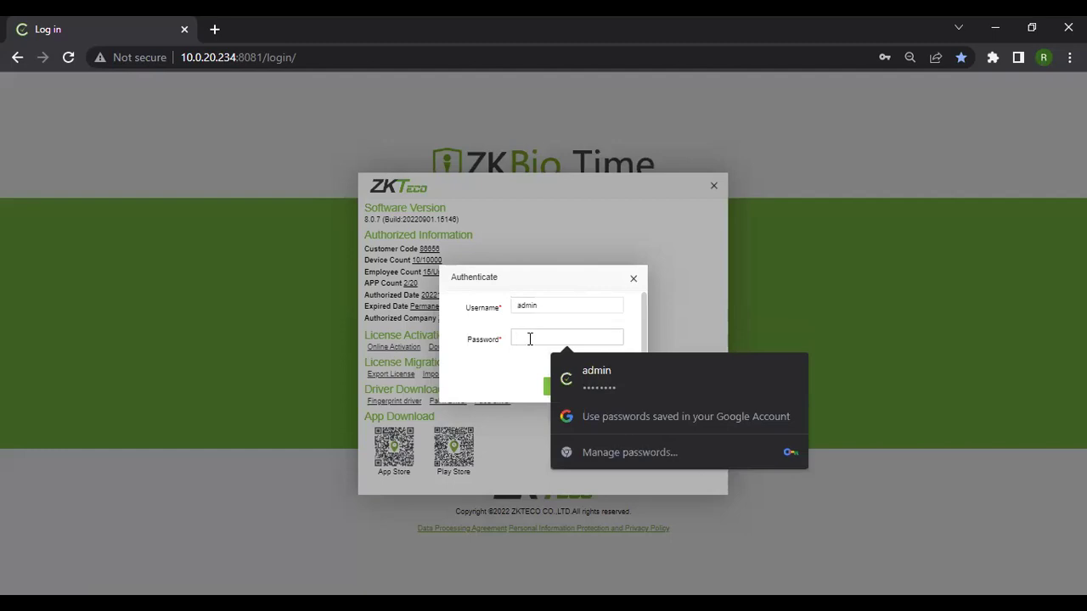
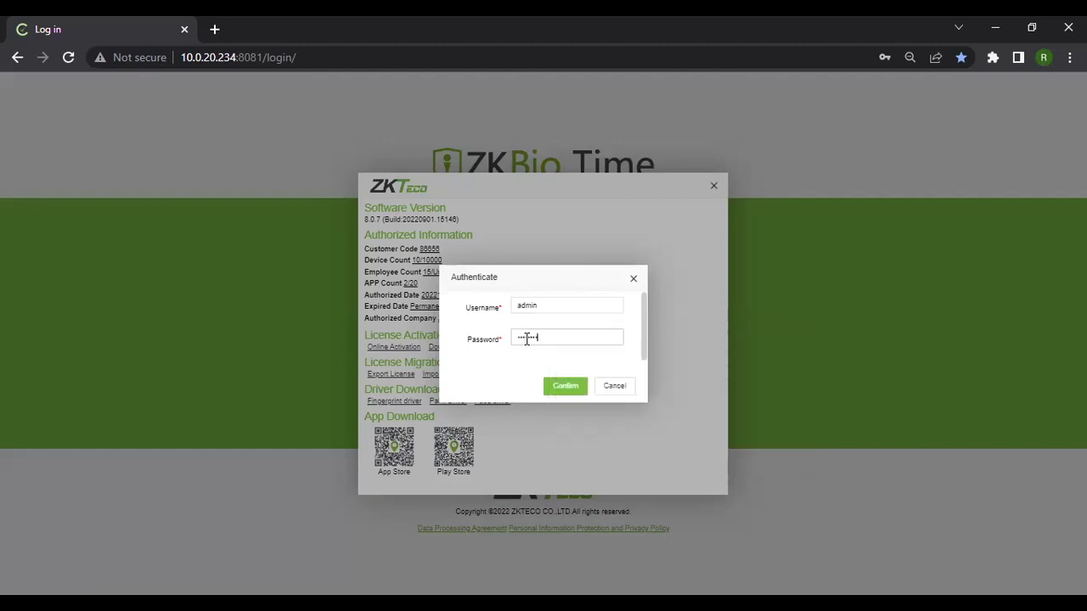
click(565, 386)
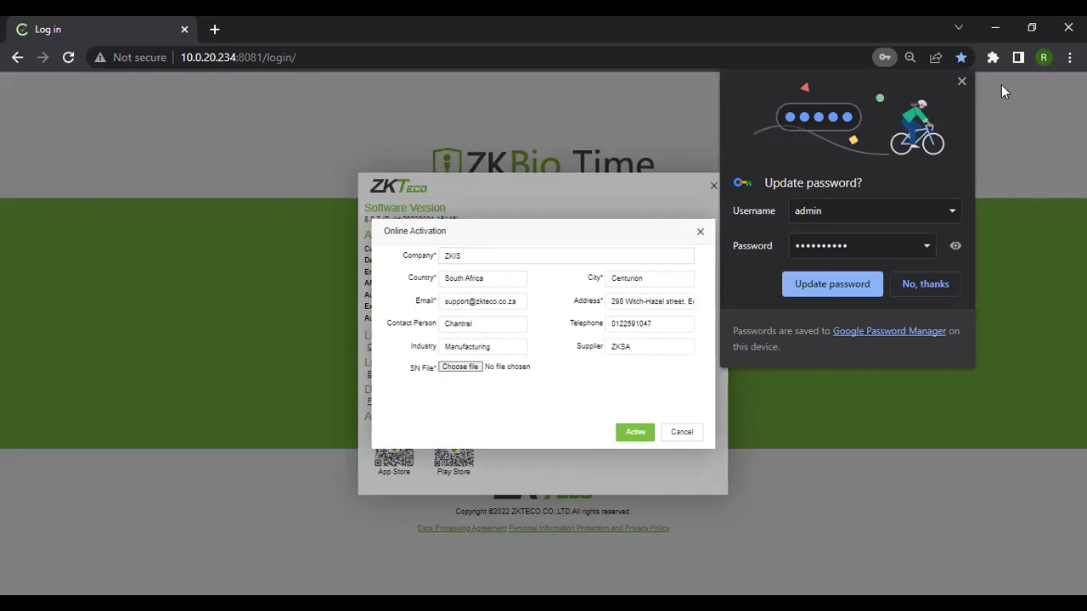
Decline Chrome's password update and begin choosing the SN File for activation.
click(464, 371)
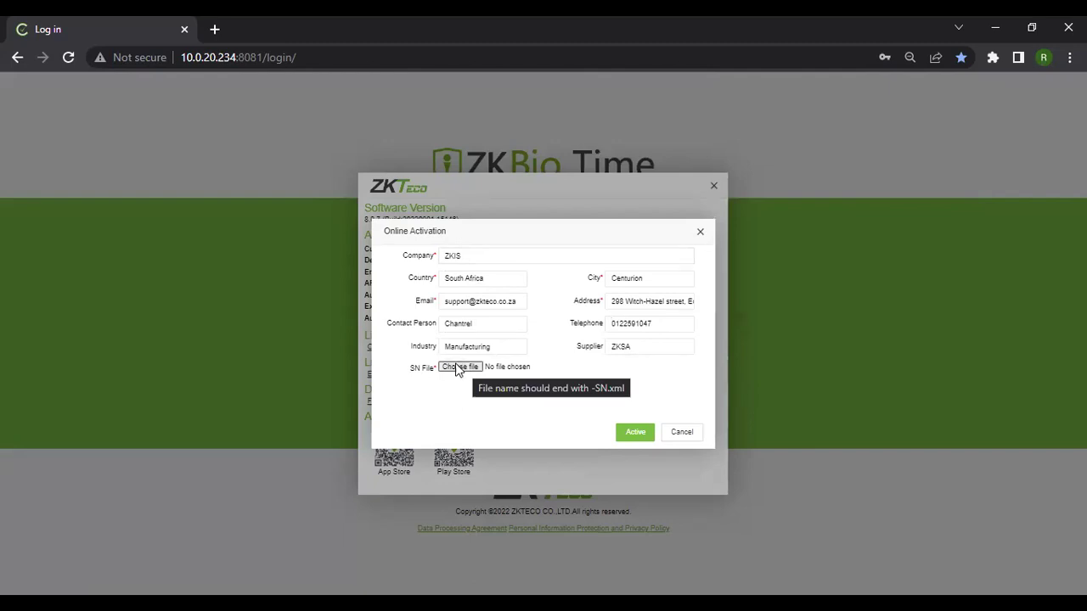
click(456, 368)
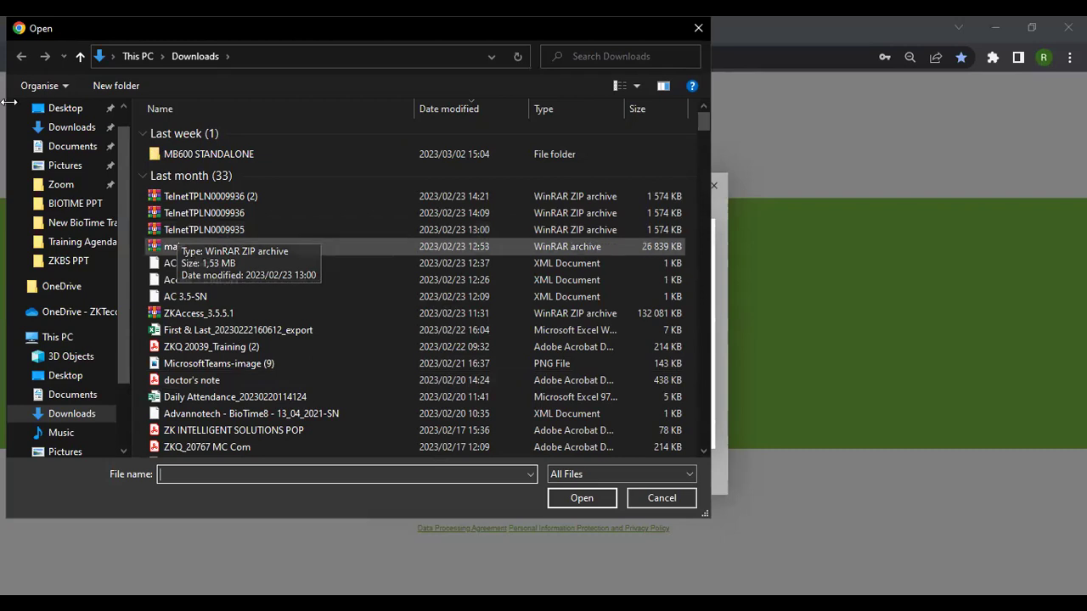
Attach the SN (1) XML file from the Downloads folder as the SN File.
click(74, 134)
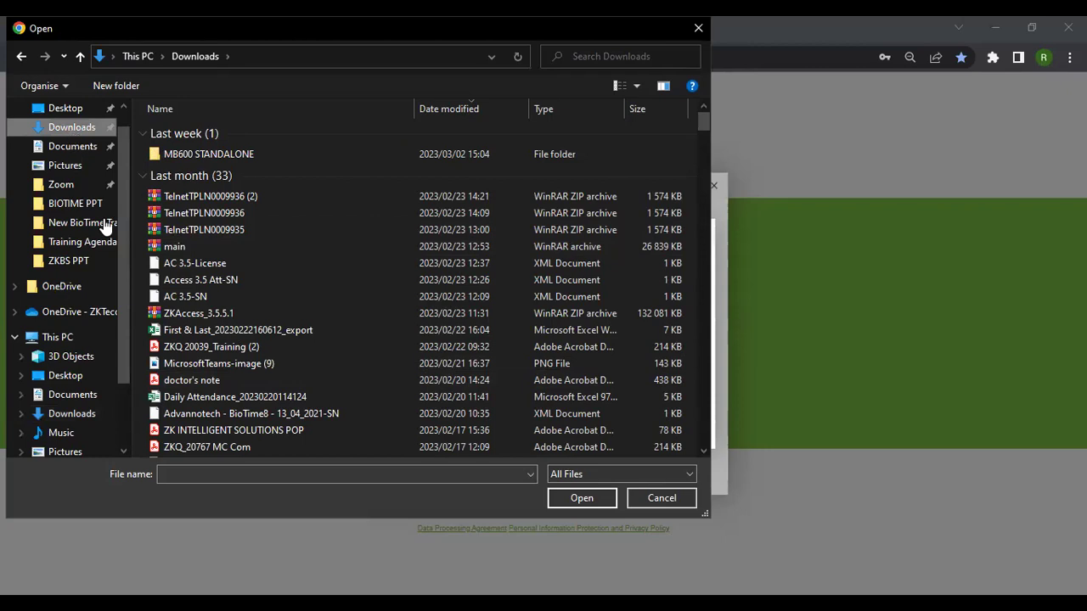
scroll(298, 271, down, 5)
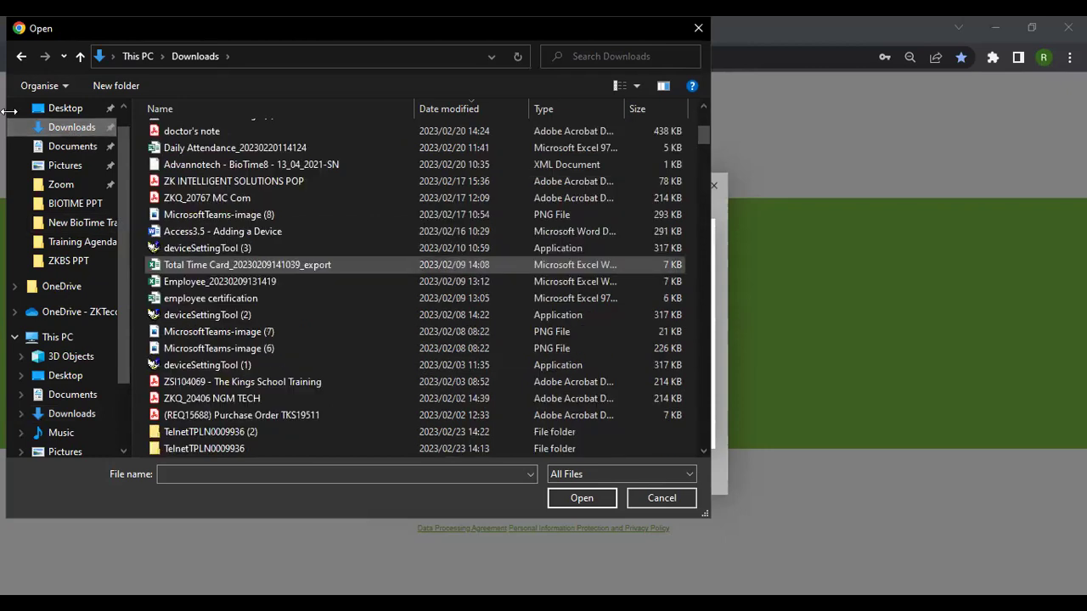
click(61, 131)
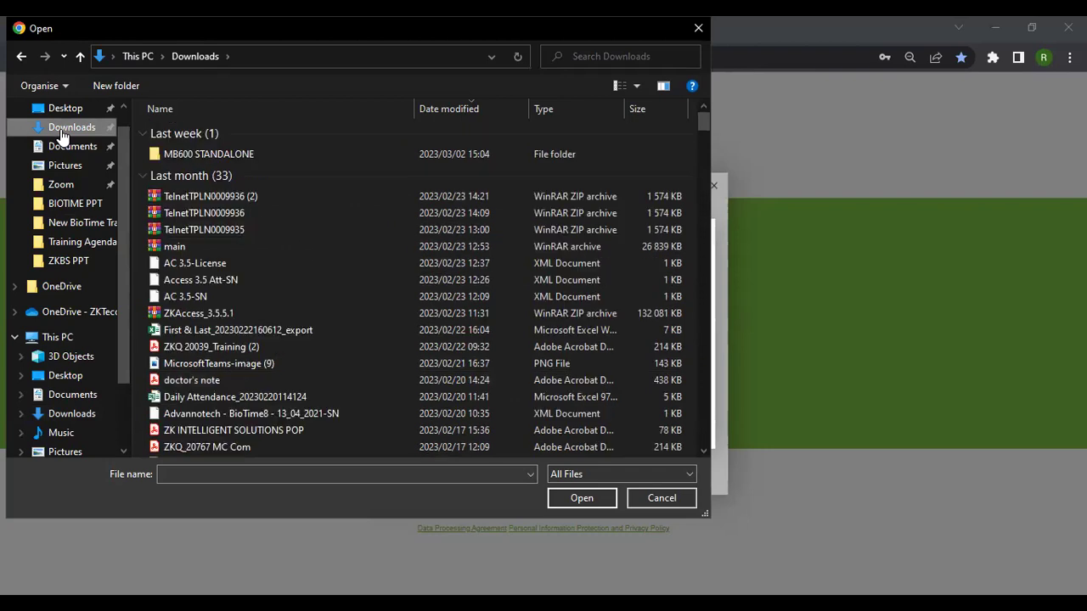
click(84, 423)
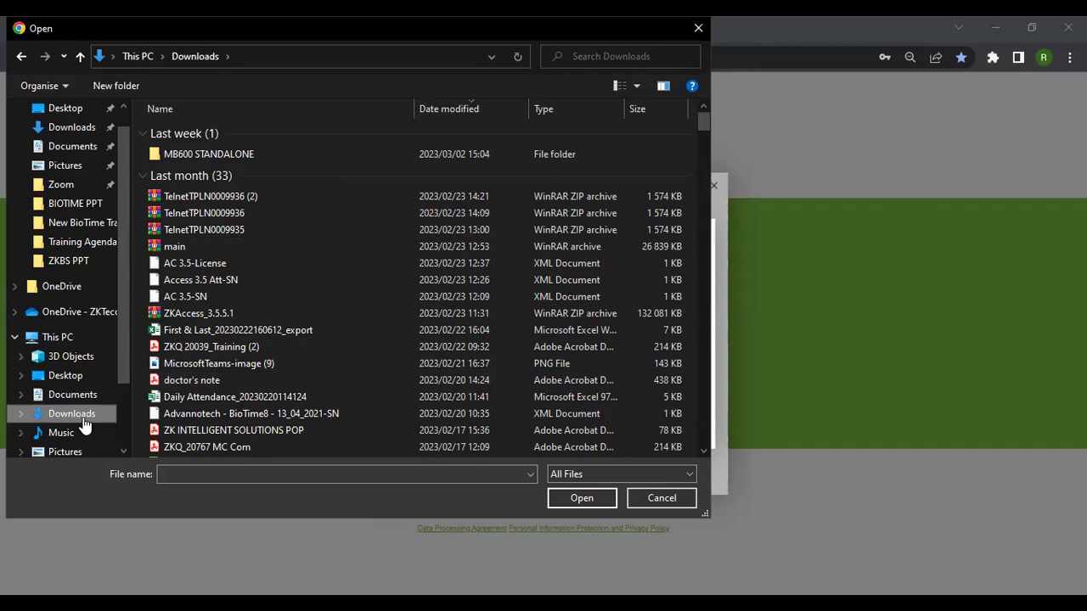
scroll(202, 361, down, 8)
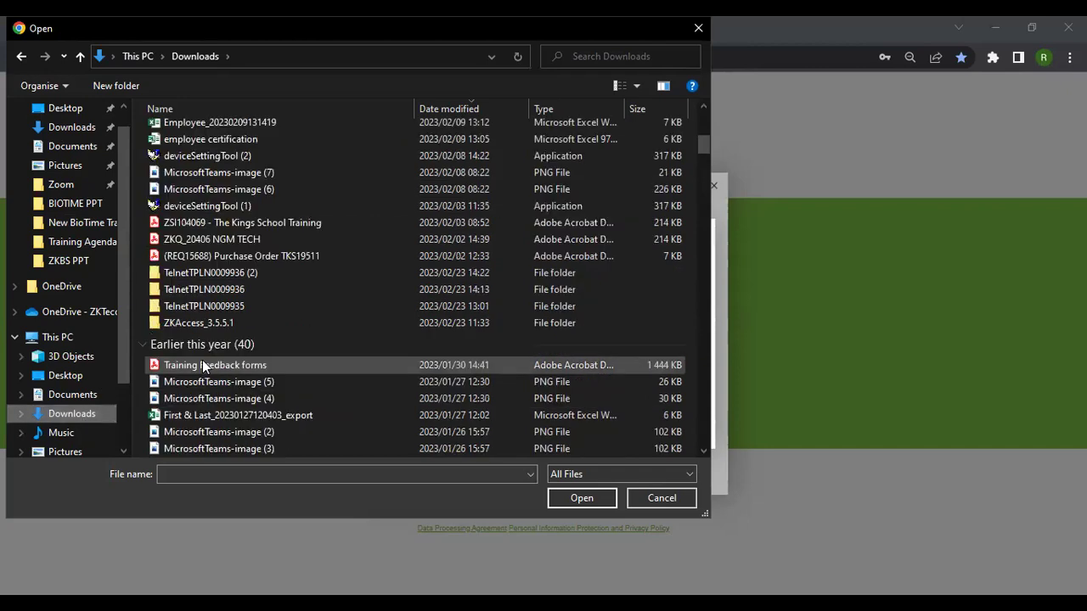
scroll(214, 356, down, 4)
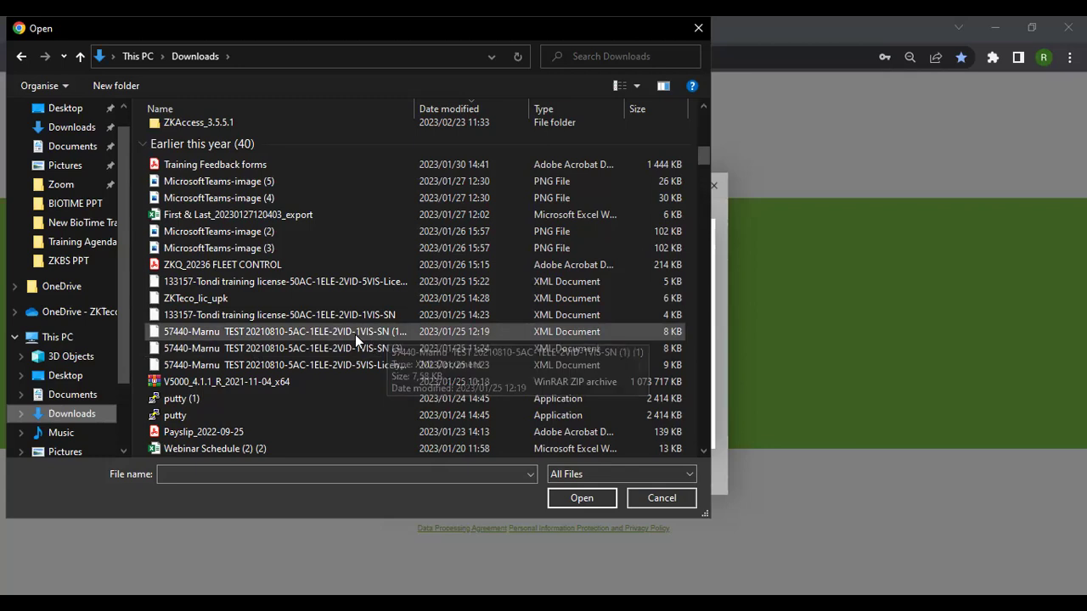
click(244, 333)
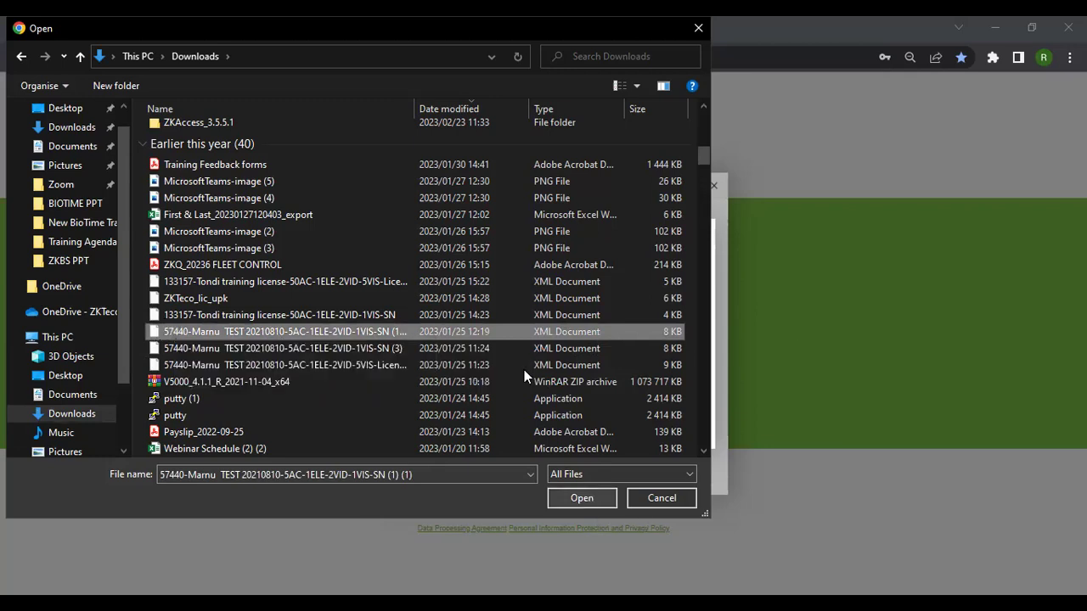
key(Return)
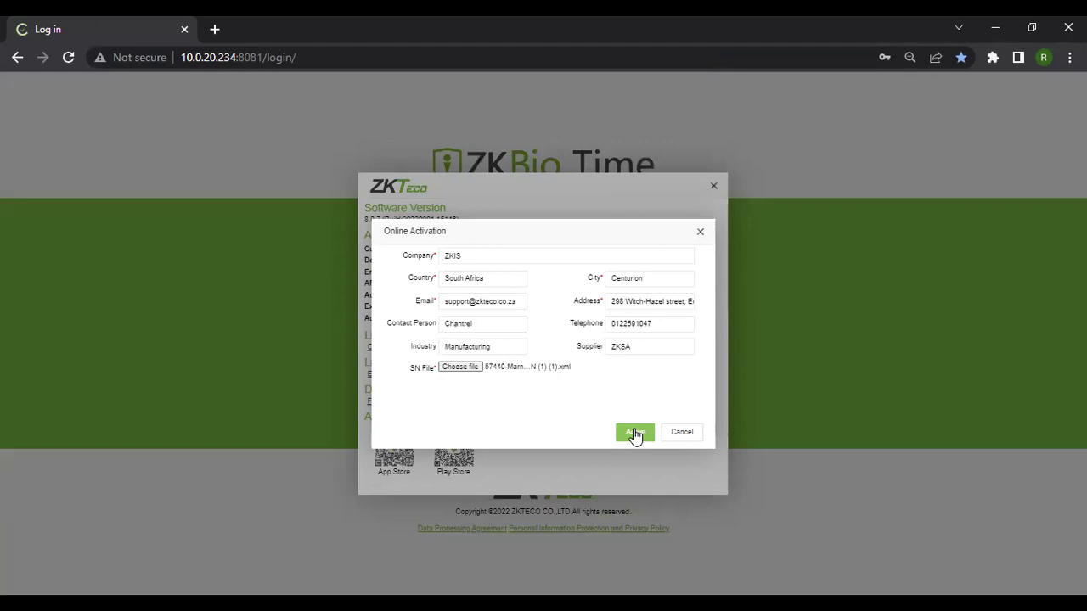
Submit the Online Activation form with the Active button to activate the licence.
click(634, 434)
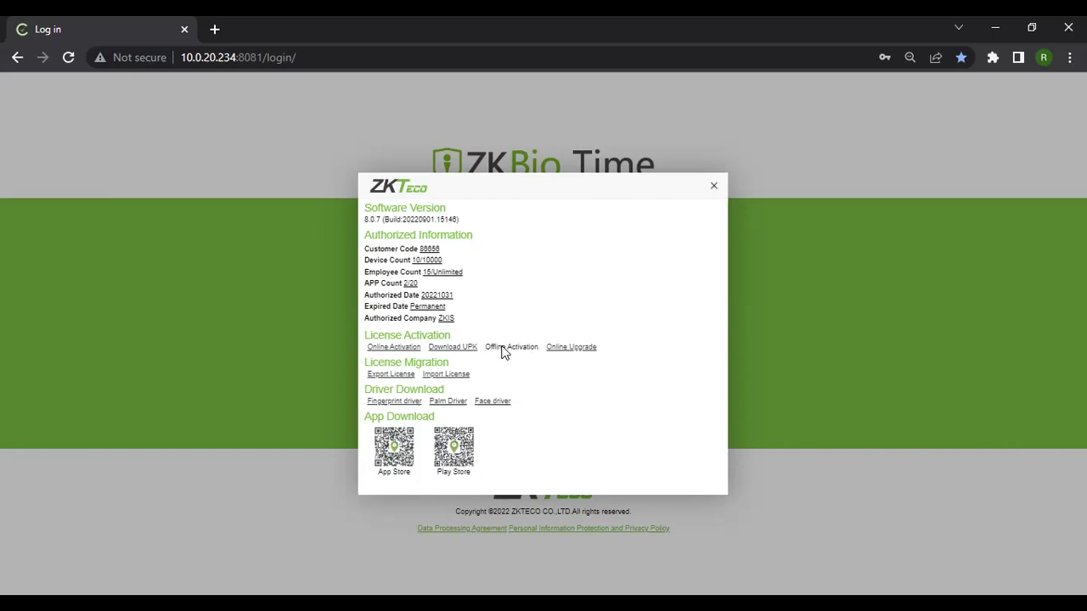
Start Offline Activation and authenticate with the administrator username and password.
click(502, 349)
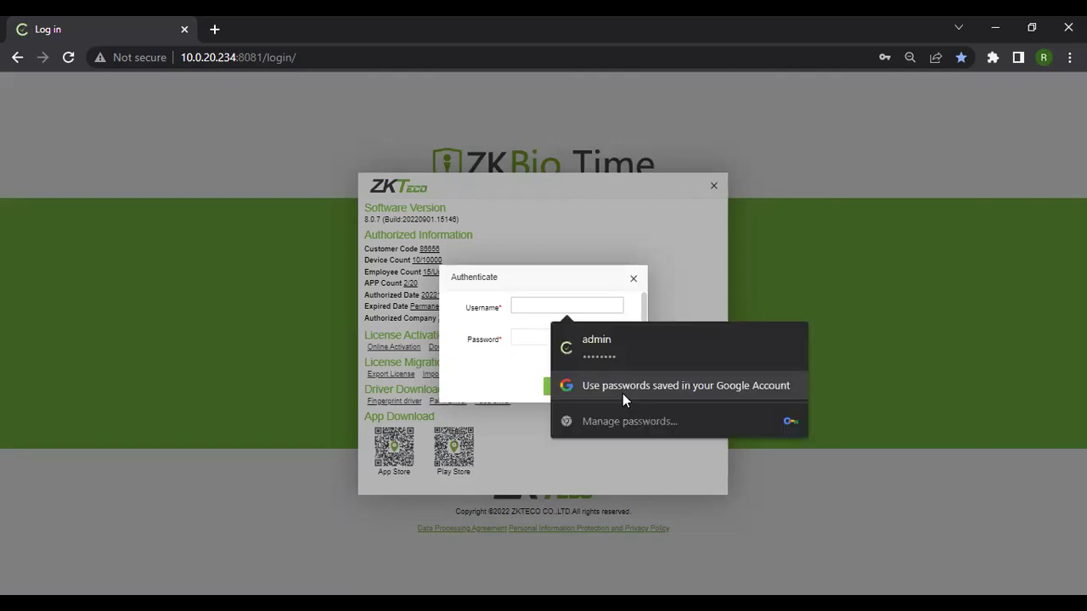
text(admin)
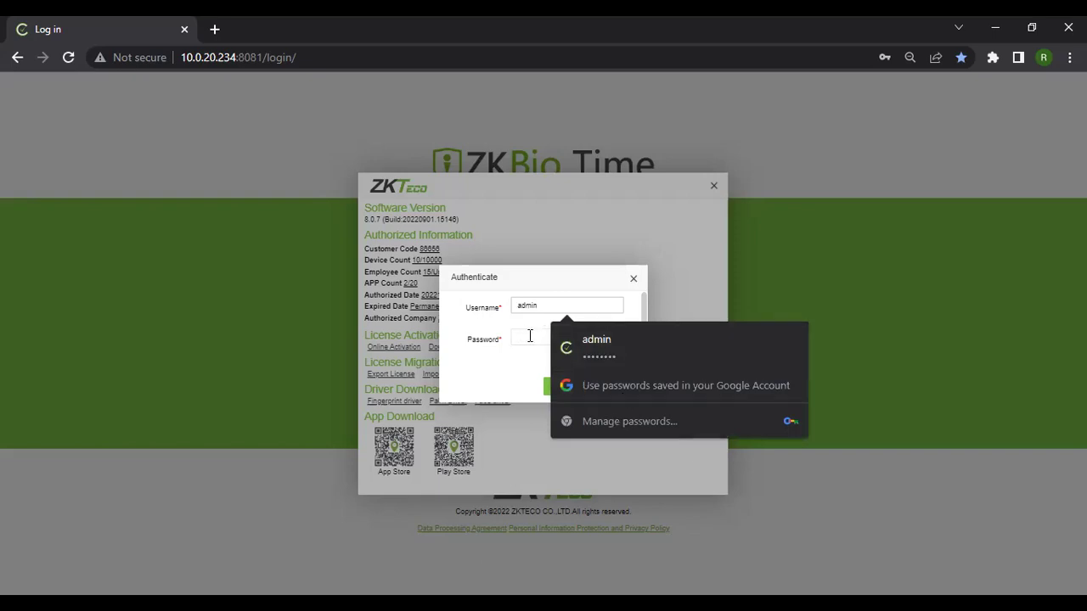
click(530, 336)
click(565, 387)
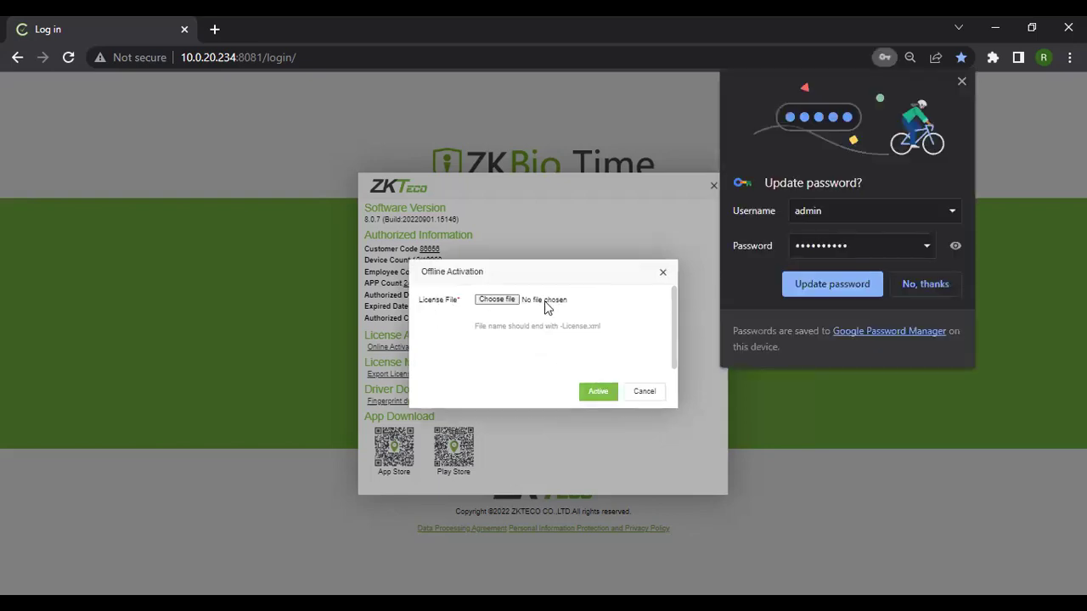
Dismiss the password prompt and select the 5VIS training licence XML from Downloads.
click(481, 317)
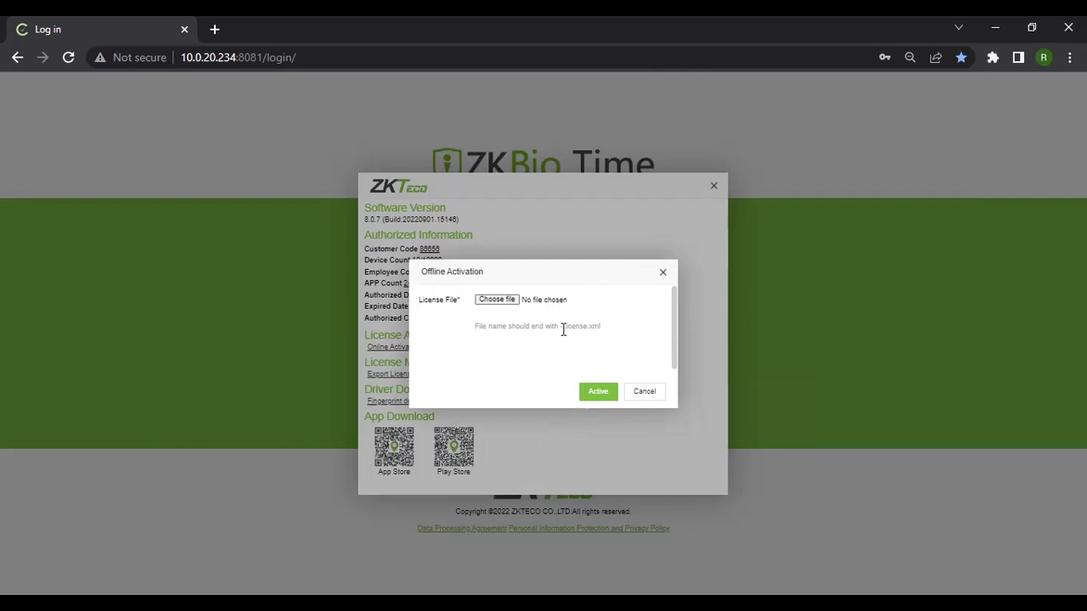
click(505, 300)
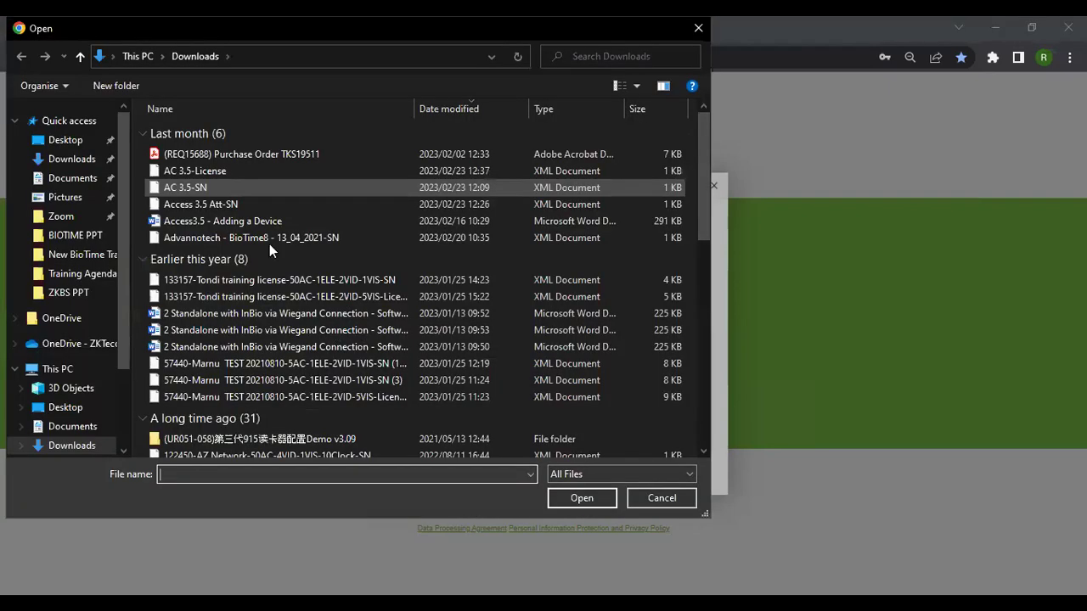
scroll(293, 364, down, 10)
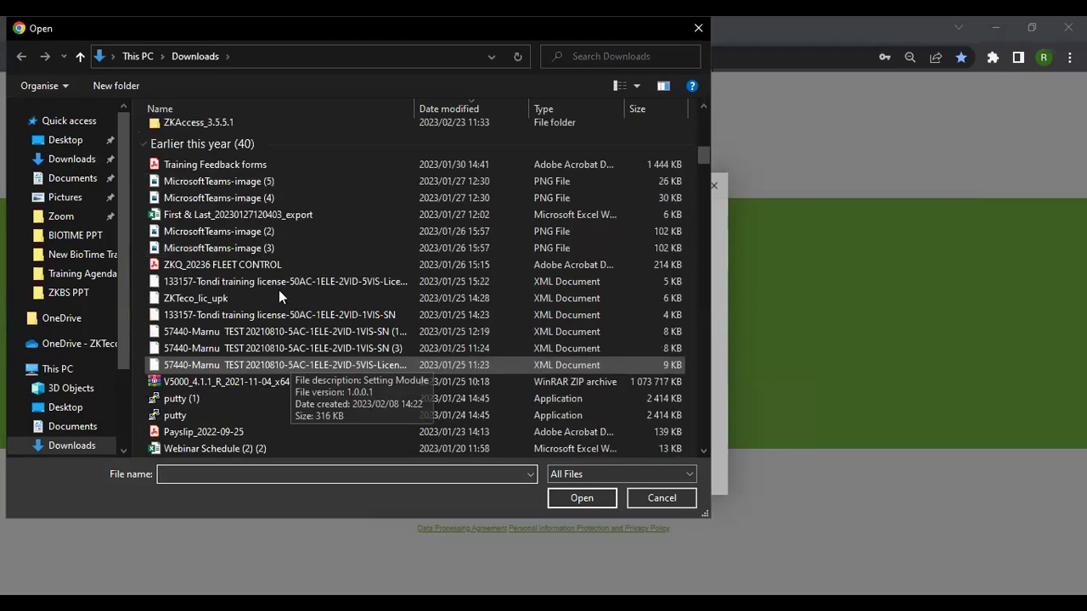
scroll(278, 289, down, 1)
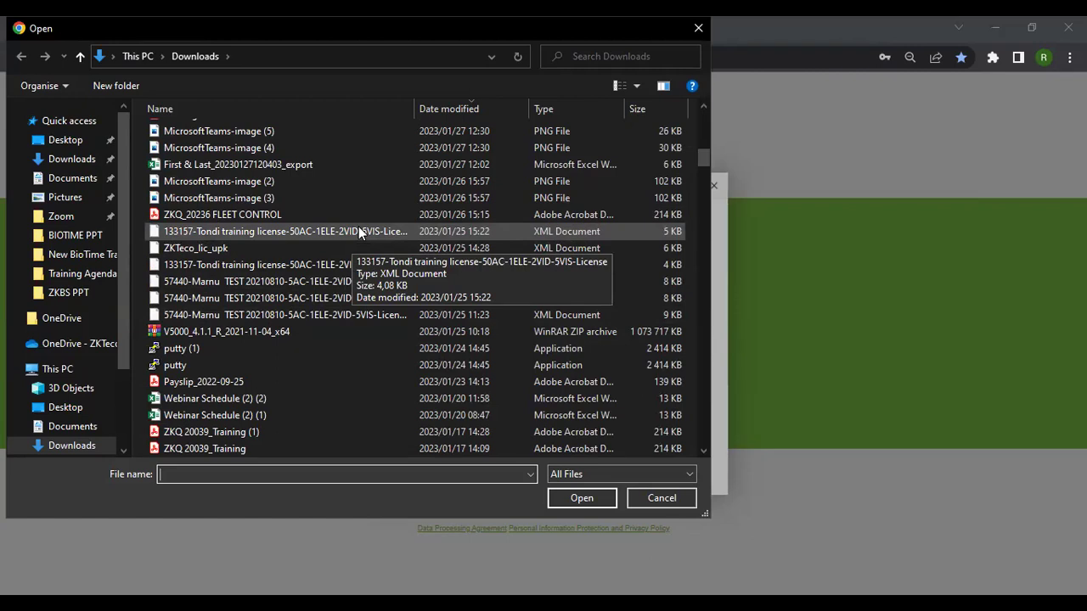
click(406, 230)
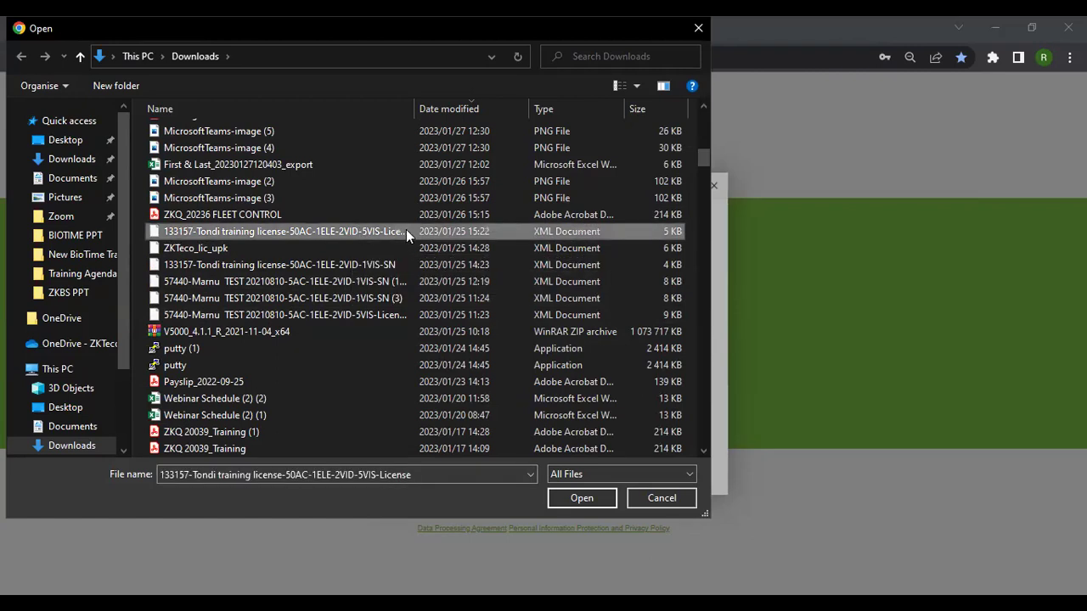
click(593, 498)
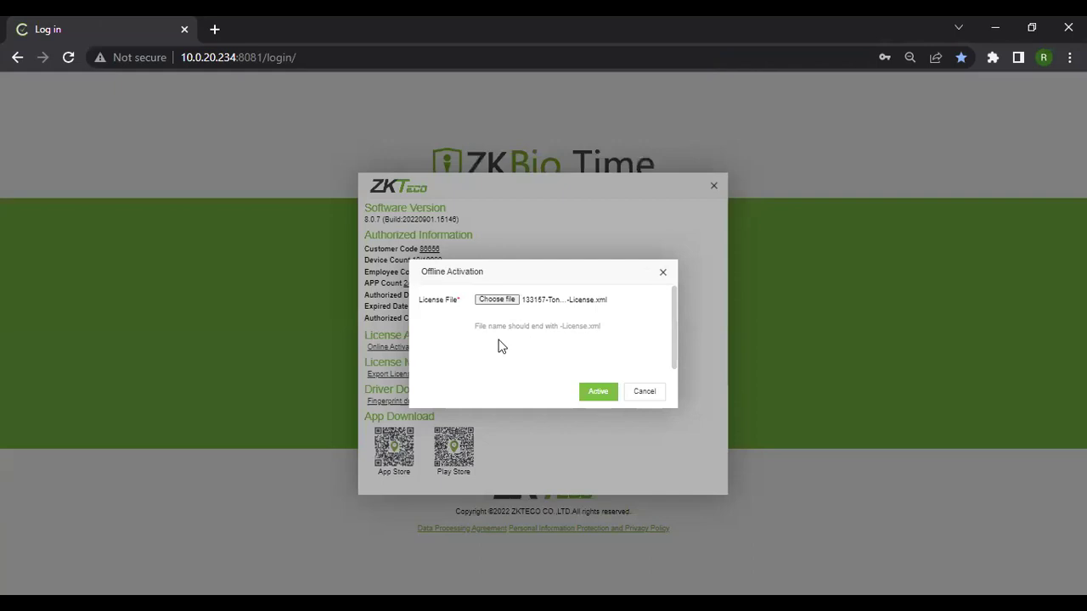
Close the Offline Activation dialog with Escape, returning to the ZKTeco information panel.
key(Escape)
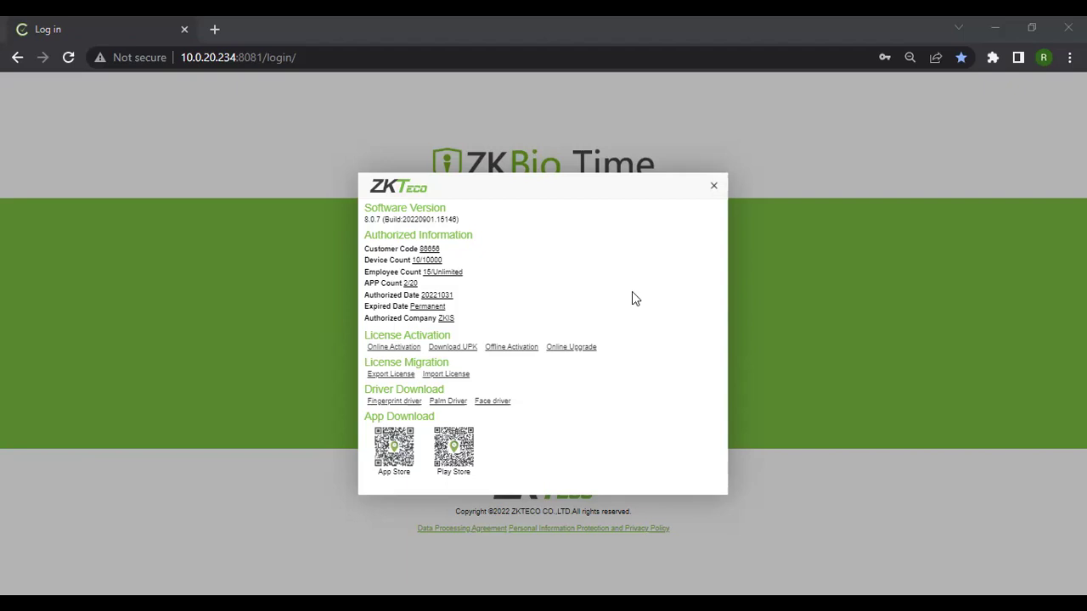
Close the ZKTeco About dialog to return to the admin login page.
click(713, 189)
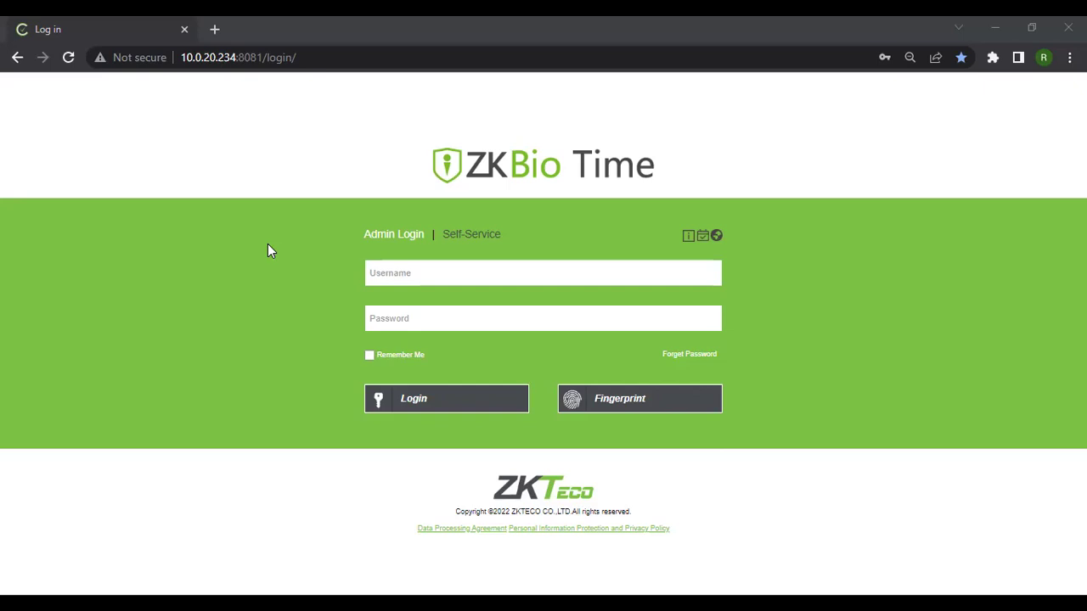
Log in with the administrator username and password to load the dashboard.
click(445, 273)
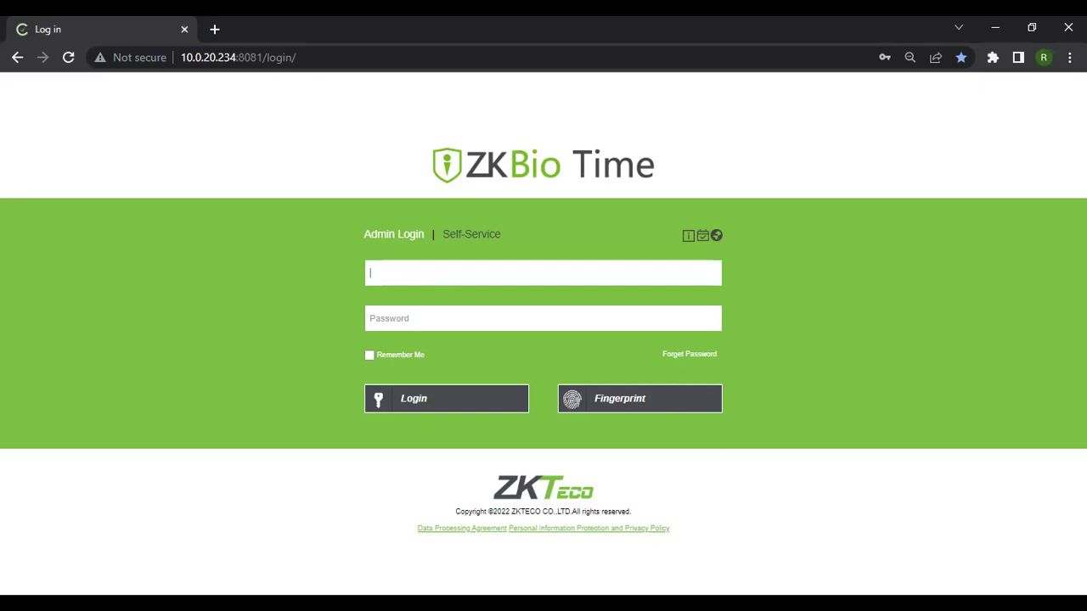
text(admin)
click(450, 325)
click(427, 404)
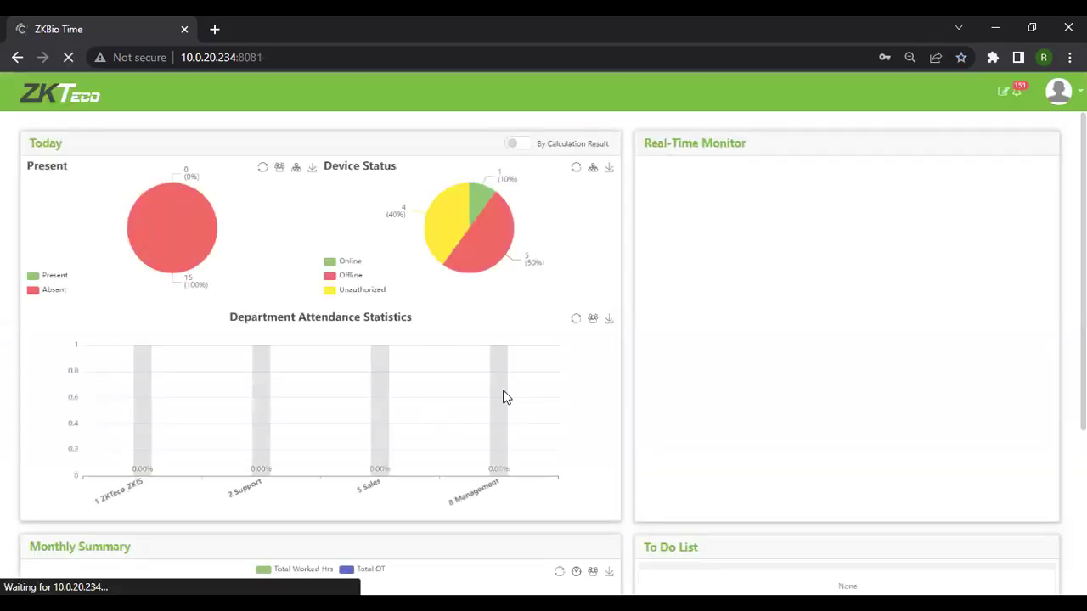
click(378, 289)
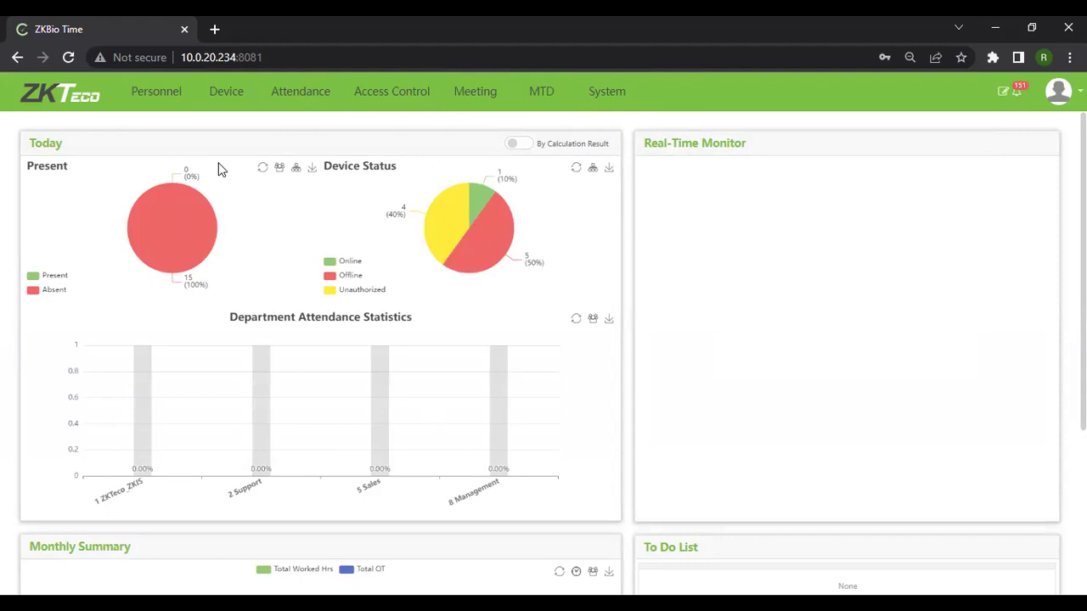
mouse_move(187, 230)
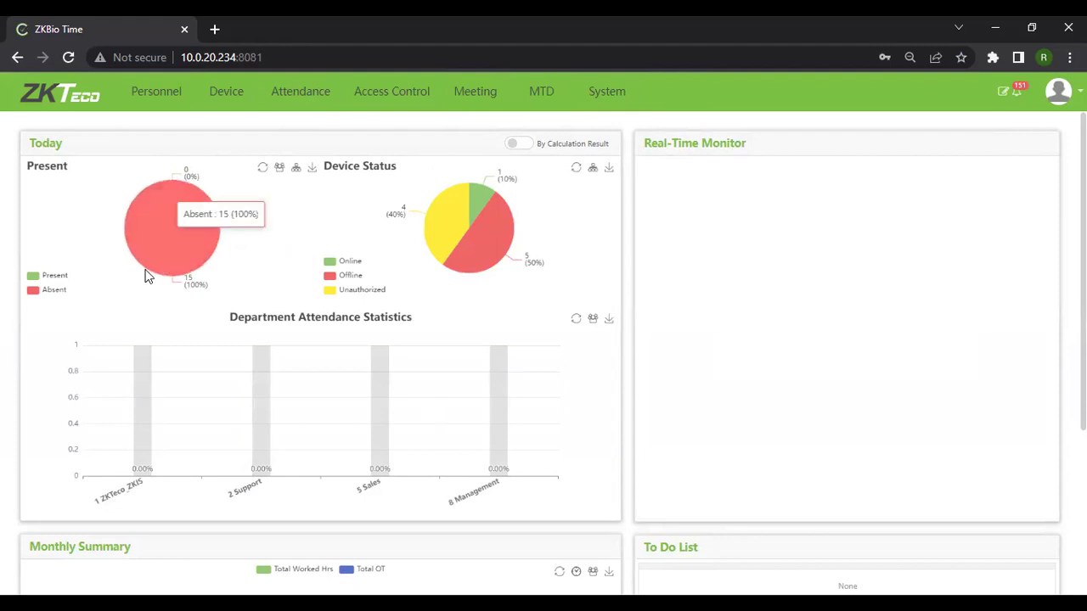
mouse_move(462, 212)
mouse_move(465, 248)
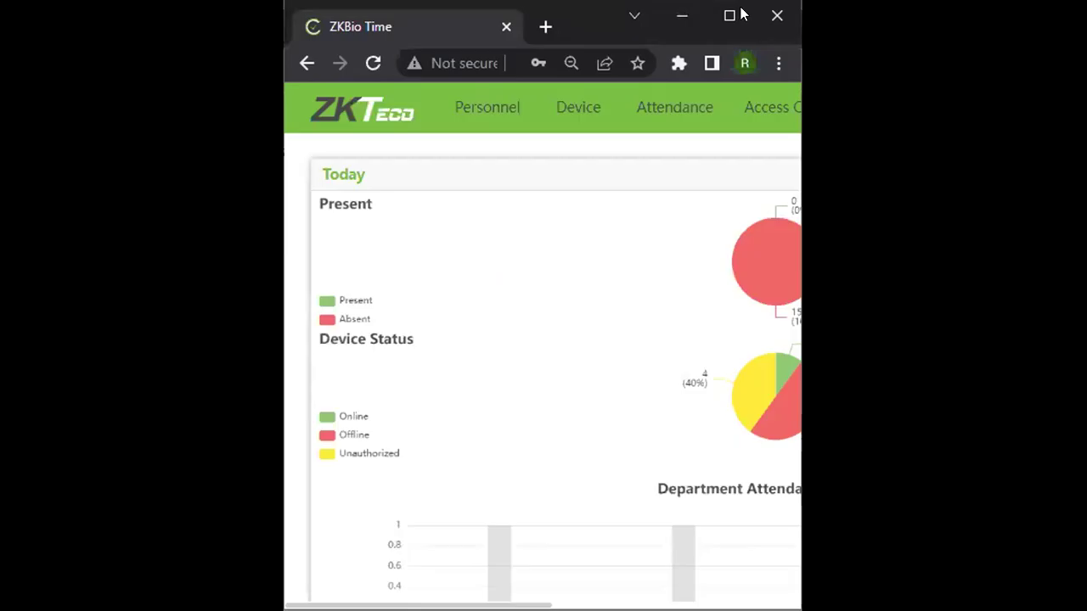
Maximize the browser and show the Personnel Department list of eight departments.
click(729, 16)
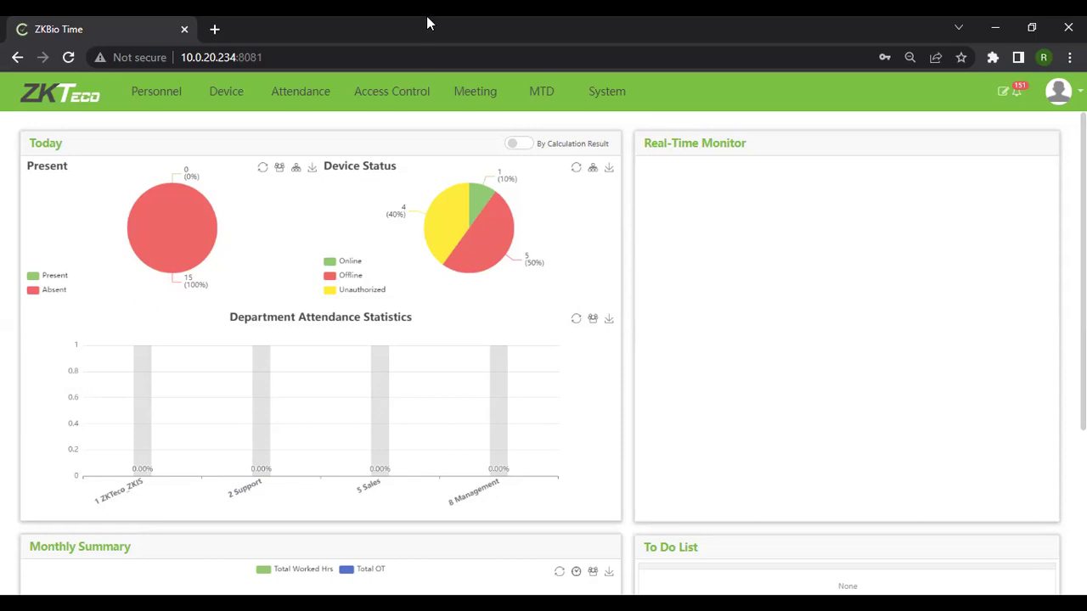
click(189, 98)
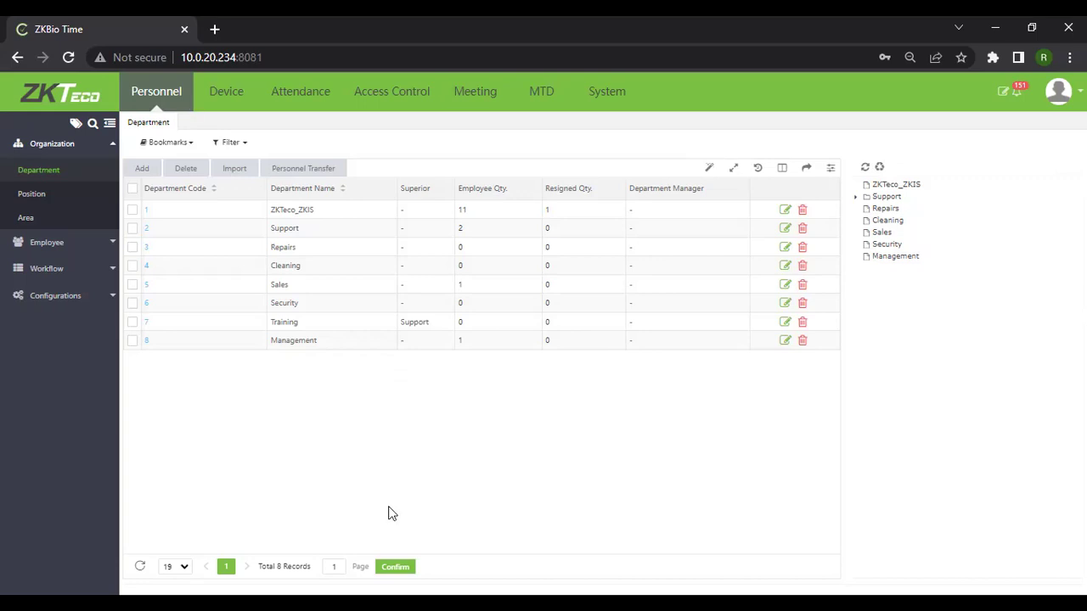
Open the Add department dialog with Department Code 9 pre-filled.
click(142, 168)
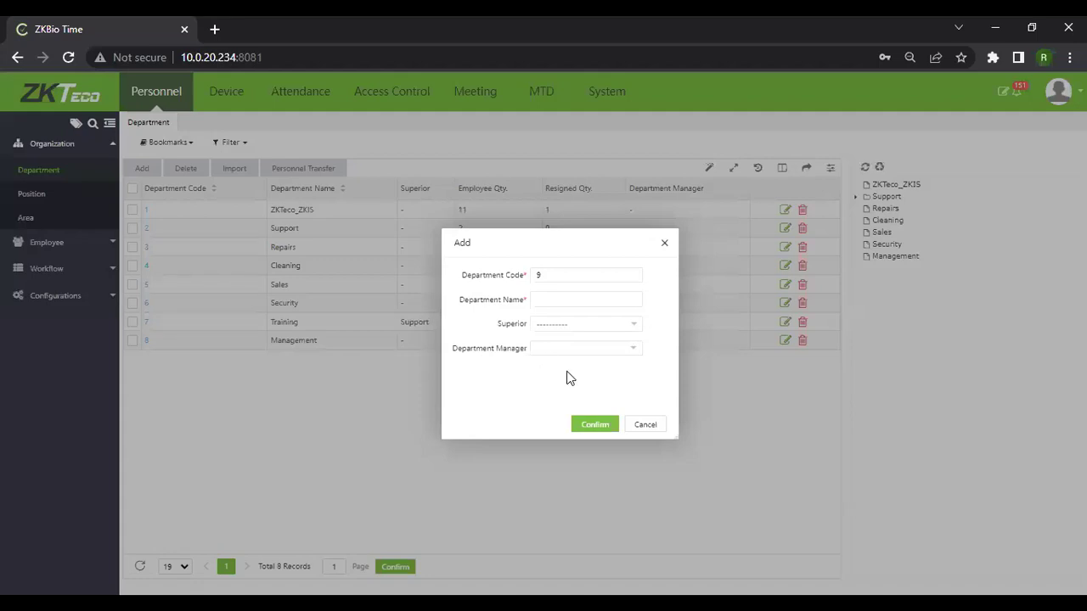
Create department 9 named ABCD with Management as its superior department.
click(563, 299)
text(ABCD)
click(556, 328)
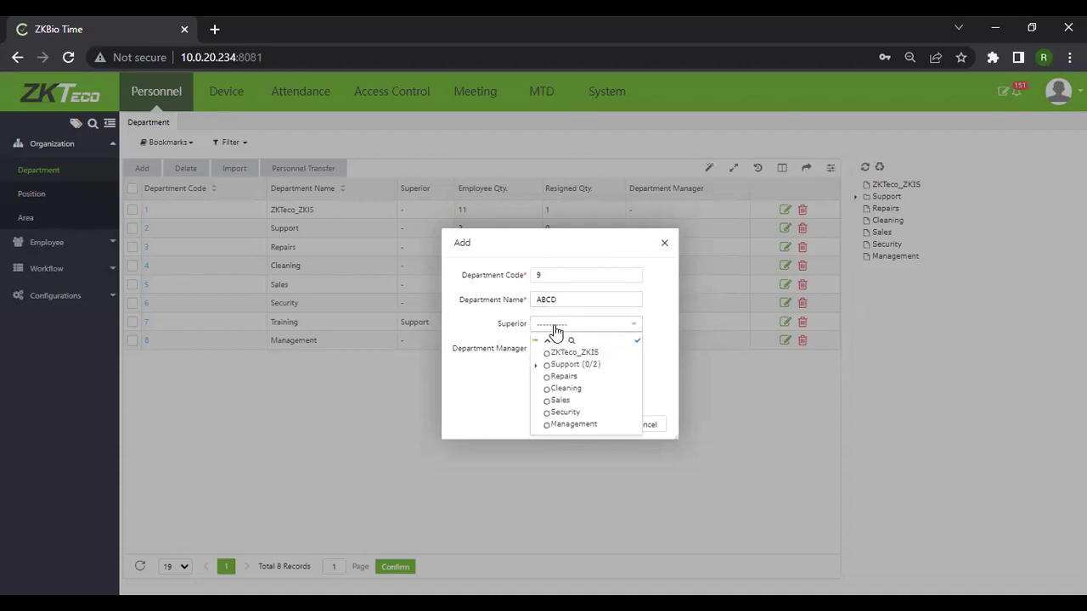
click(556, 425)
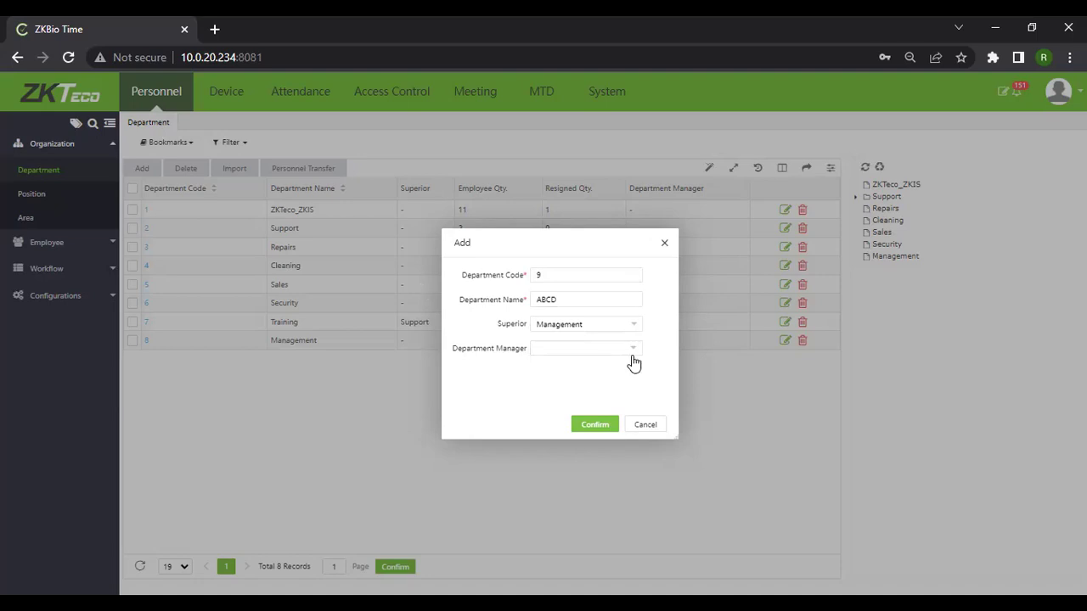
click(593, 427)
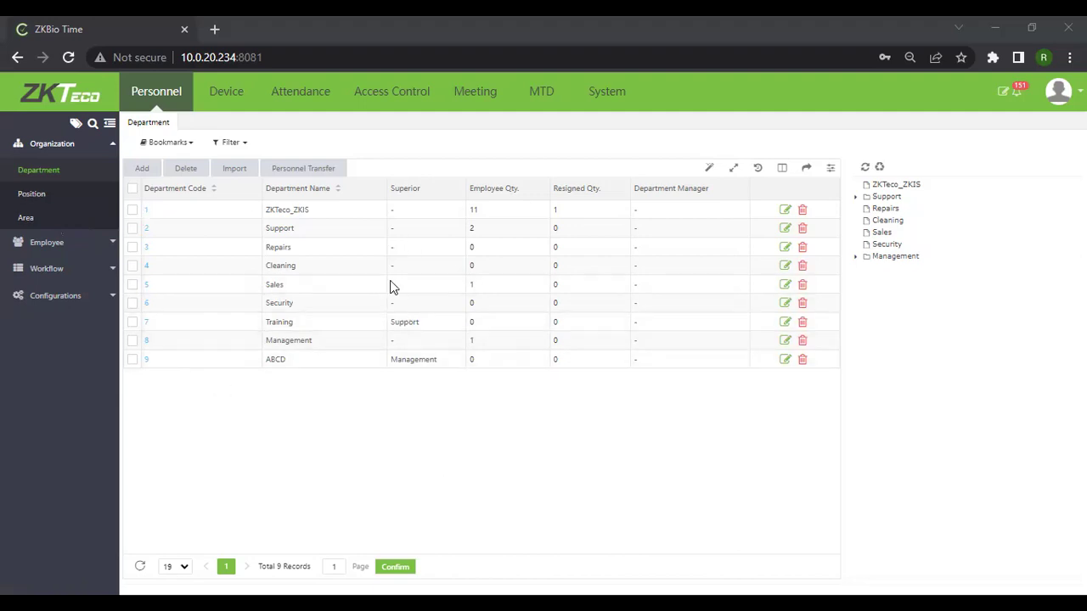
Select the ABCD row and show the CSV, PDF, Excel and TXT export options.
click(422, 360)
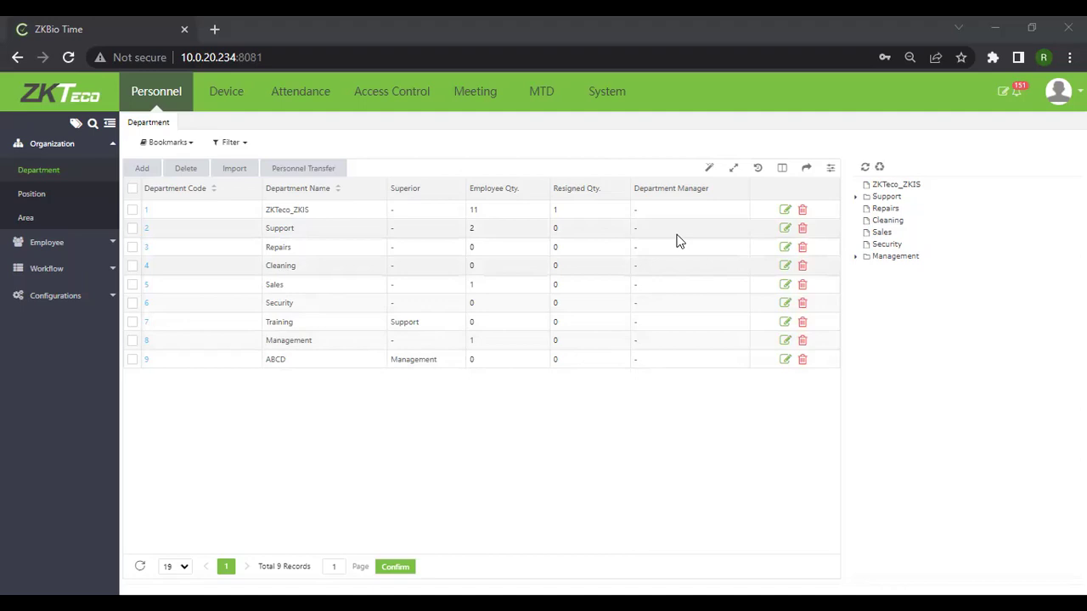
click(804, 174)
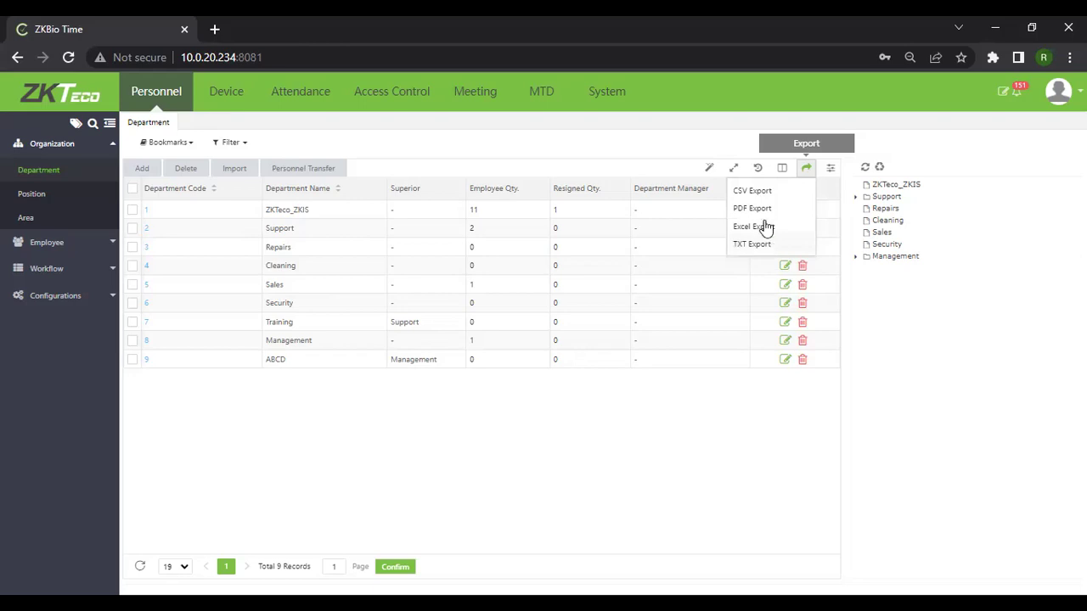
click(647, 419)
click(242, 168)
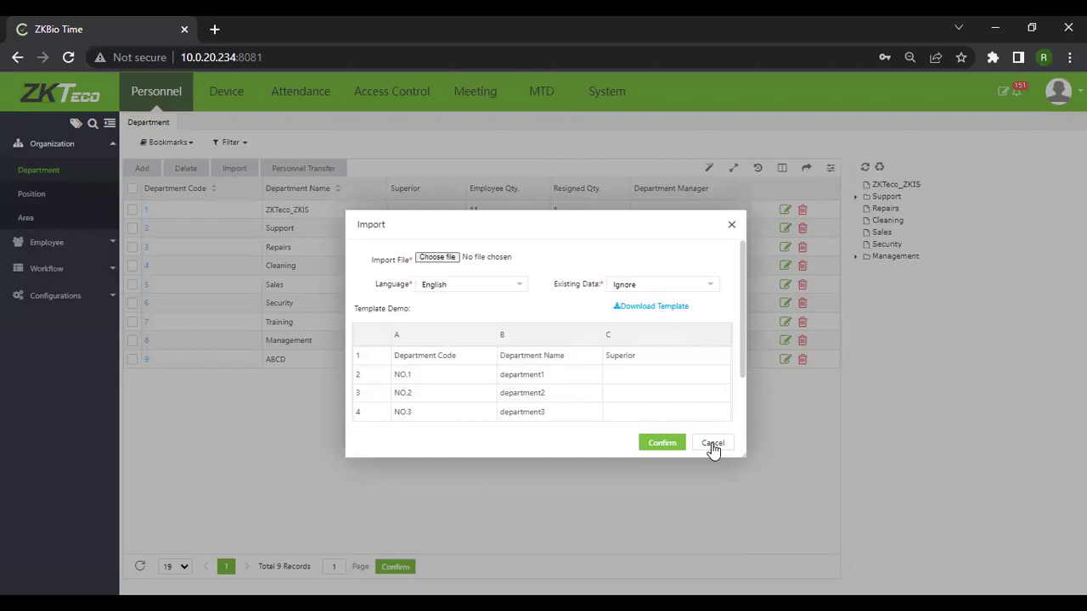
click(441, 171)
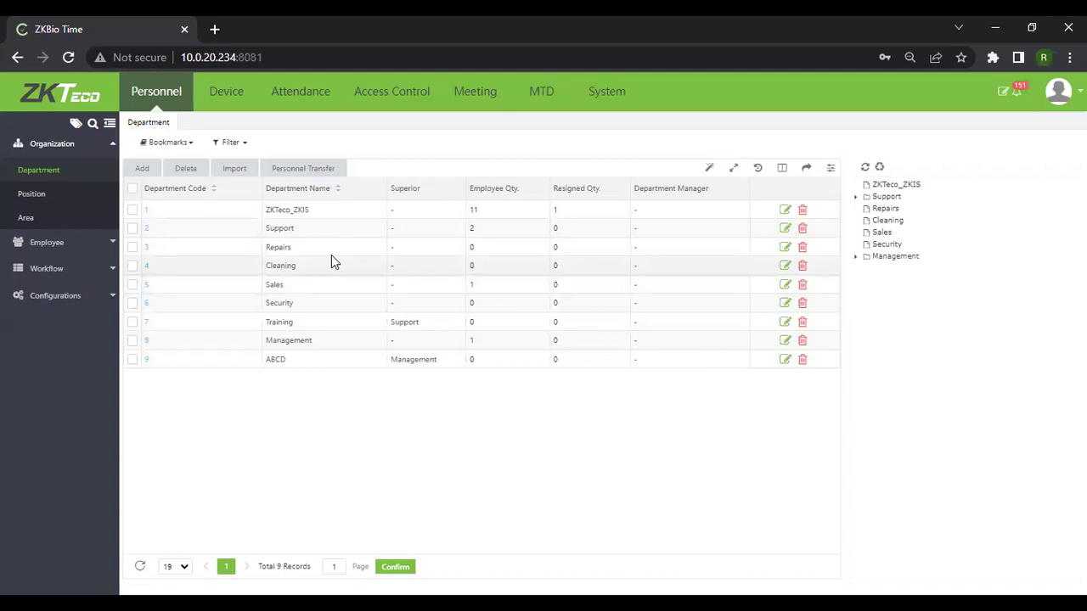
Go to the Position list and start a new position with code 9.
click(29, 204)
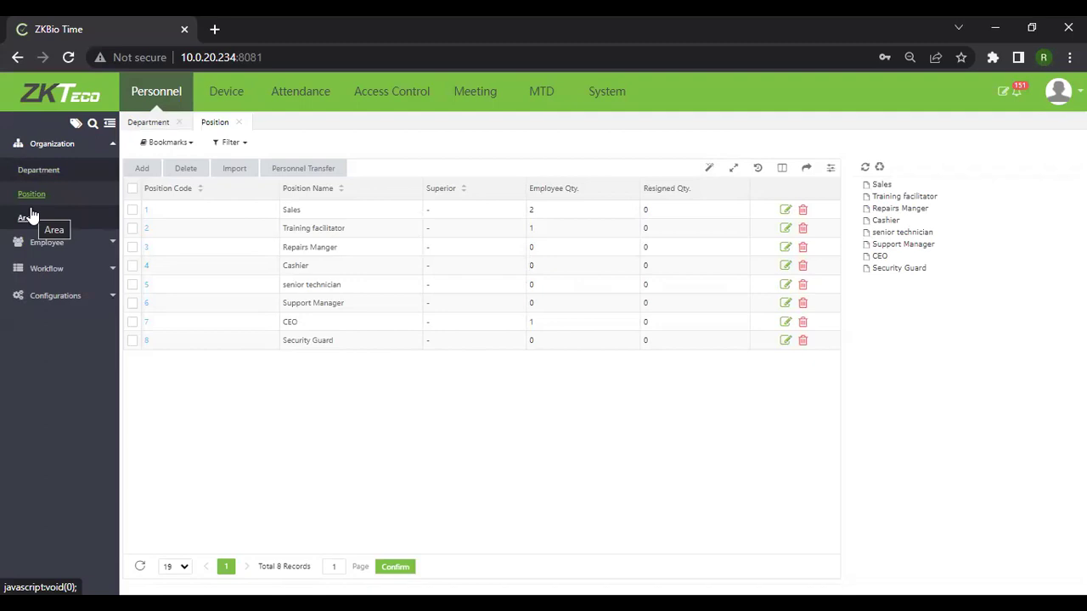
click(144, 171)
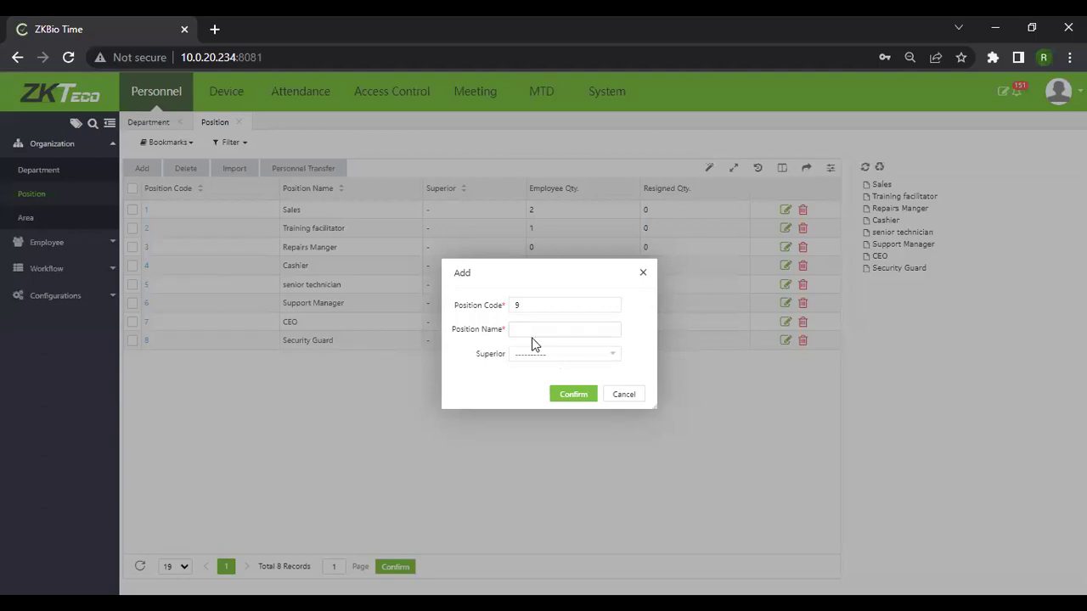
Save position 9 named 'Crepair coordinator' with Repairs Manger as its superior.
click(534, 328)
text(C)
text(re)
text(pai)
text(r coo)
text(rd)
text(inato)
text(r)
click(565, 354)
click(557, 407)
click(578, 399)
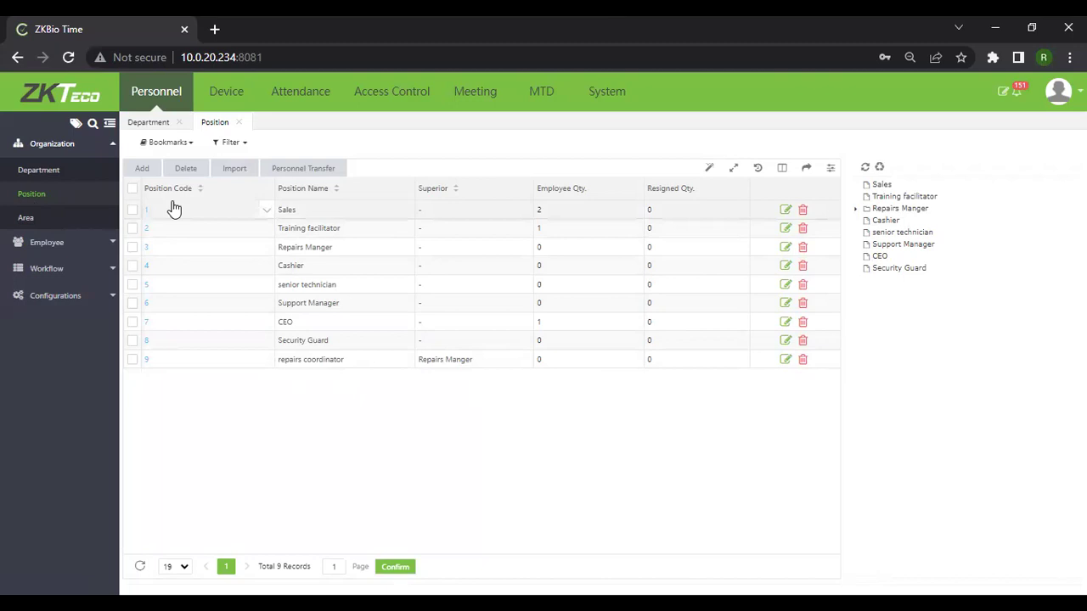
Show the Area list of 12 areas, from Not Authorized to CapeTown.
click(27, 218)
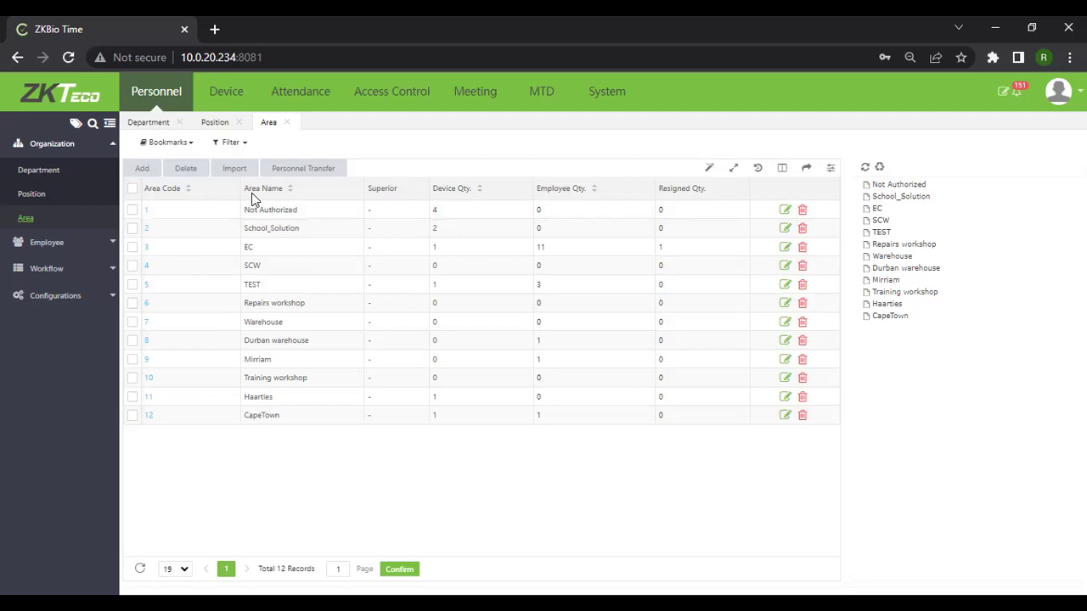
Start a new area, with Area Code 13 pre-filled and the name blank.
click(142, 170)
Open the superior area dropdown and close it without choosing a parent area.
click(598, 355)
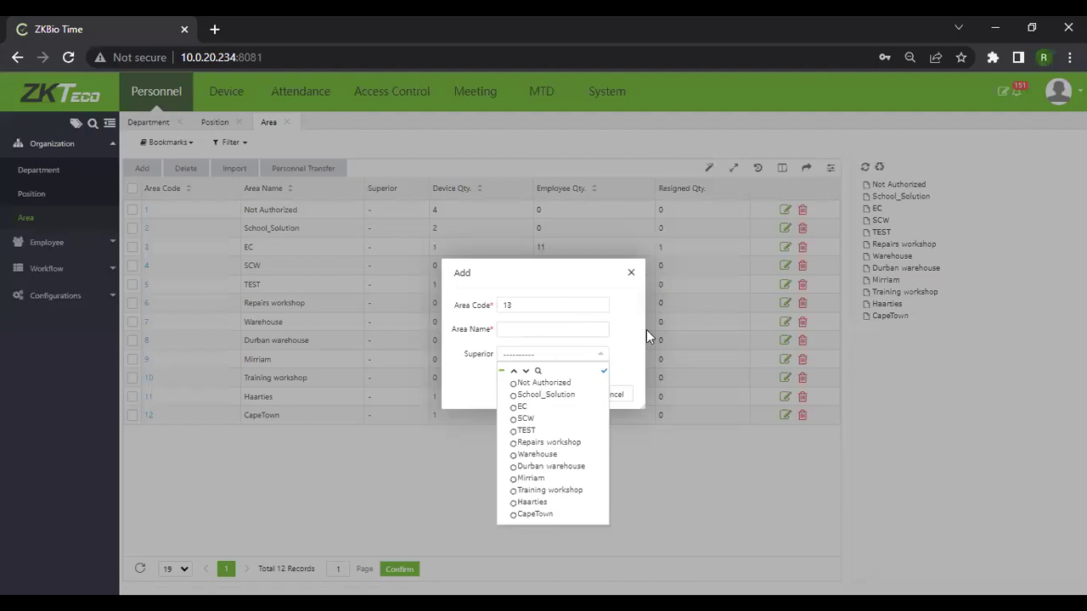
click(551, 382)
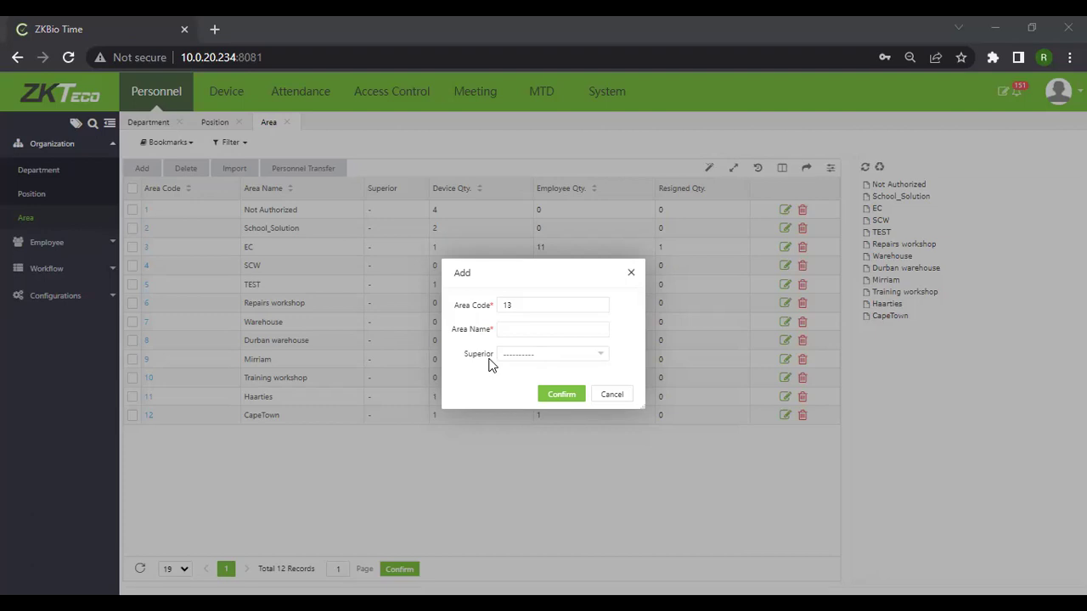
Enter 'Mpumalanga' as the area name and clear the Superior area back to blank after briefly choosing EC.
click(553, 332)
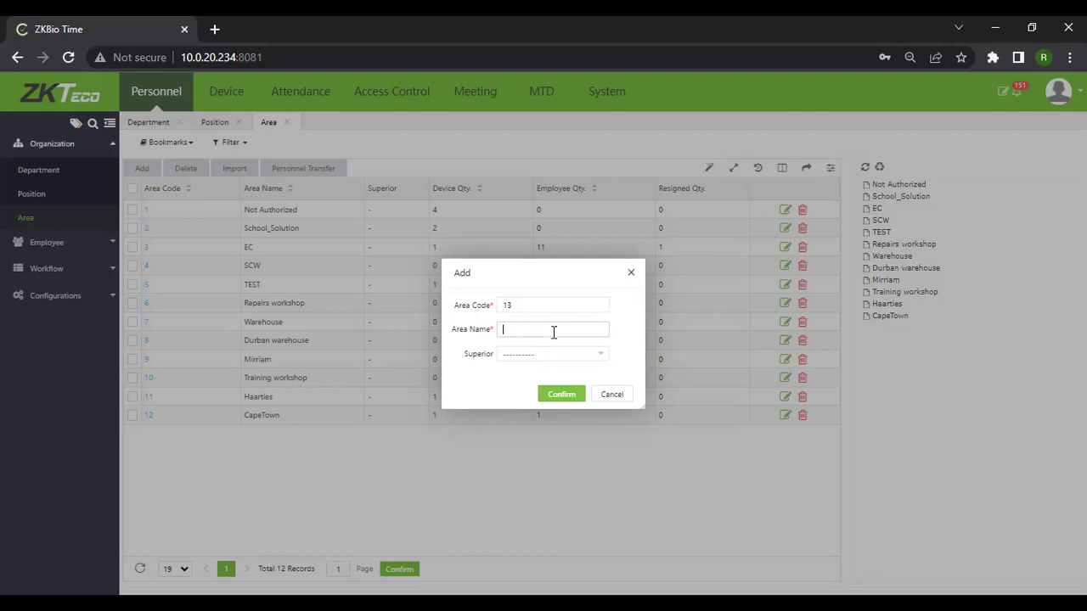
text(Mpumalanga)
click(603, 357)
click(593, 350)
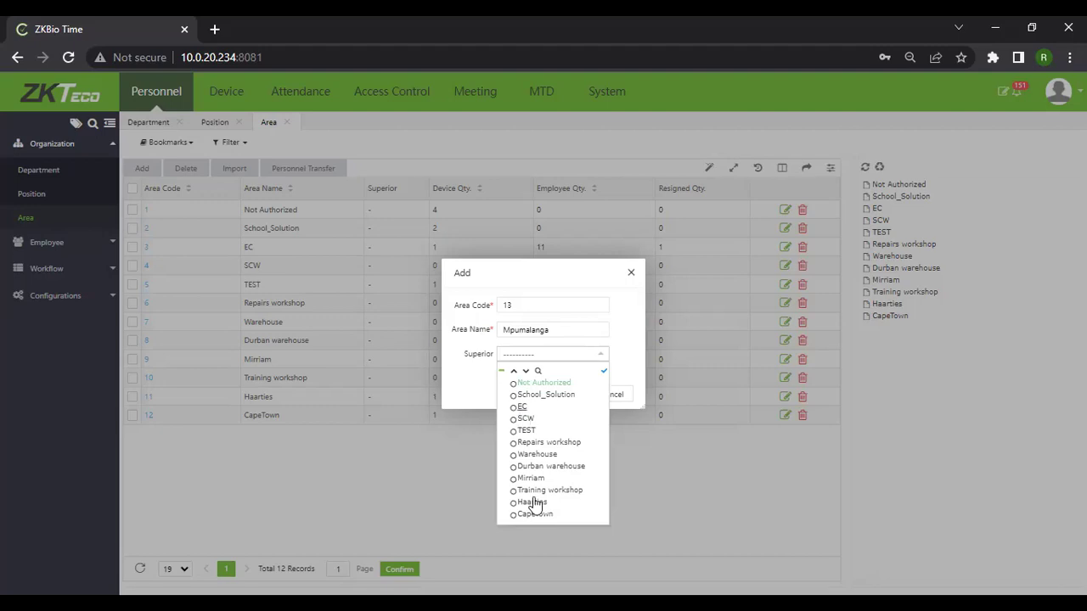
click(523, 408)
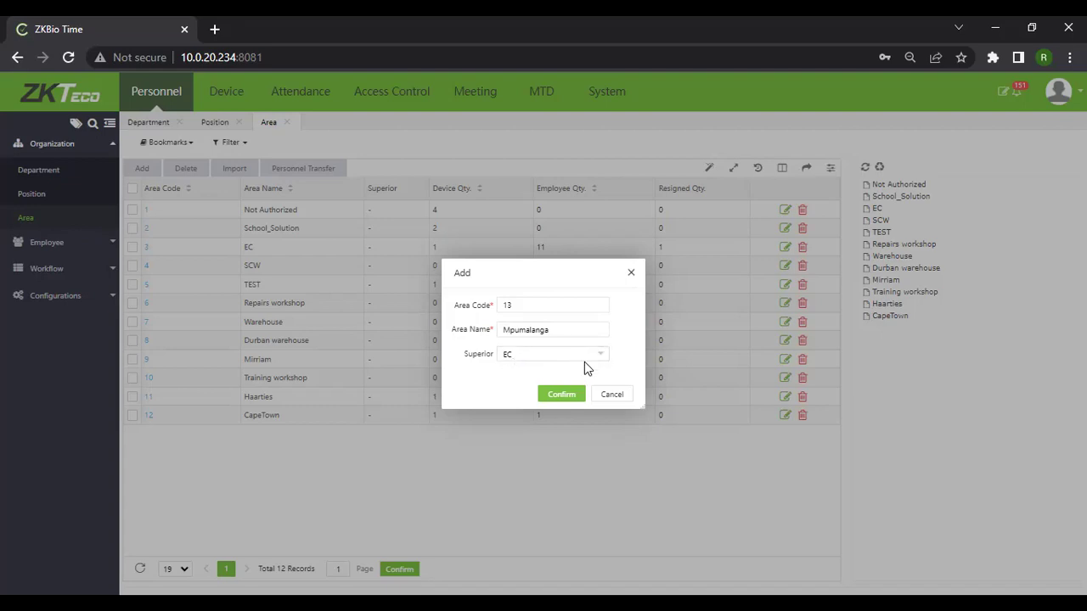
click(597, 361)
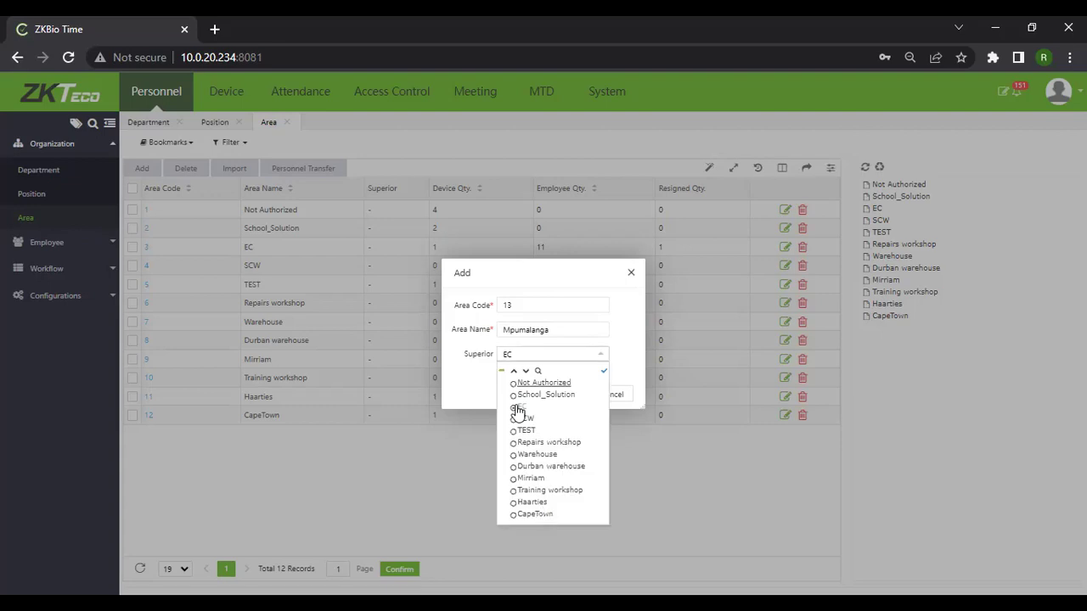
click(588, 362)
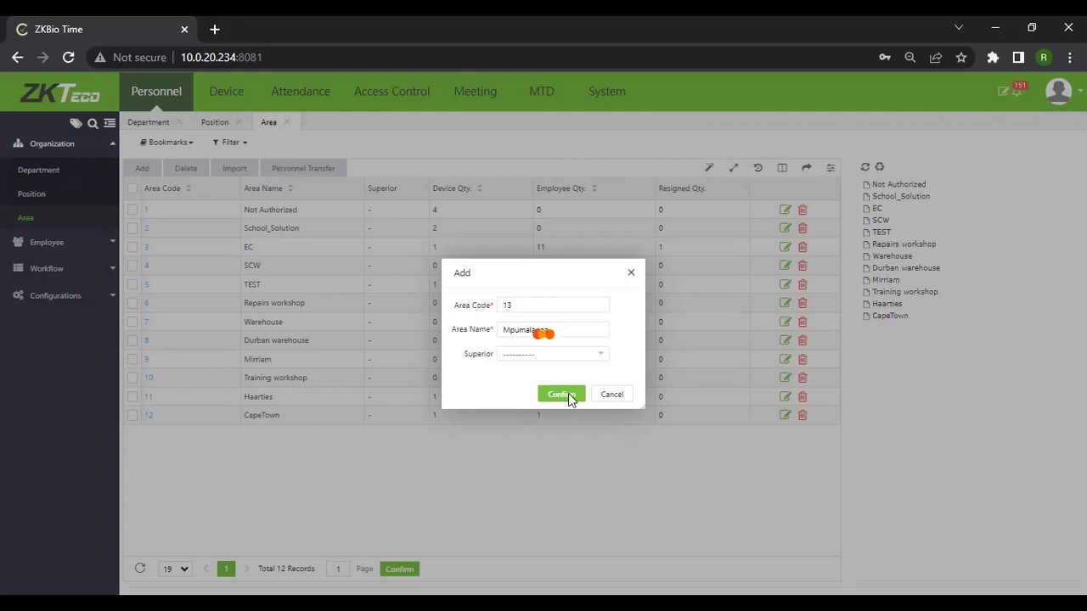
Confirm the Add Area dialog to save Mpumalanga as area 13.
click(567, 395)
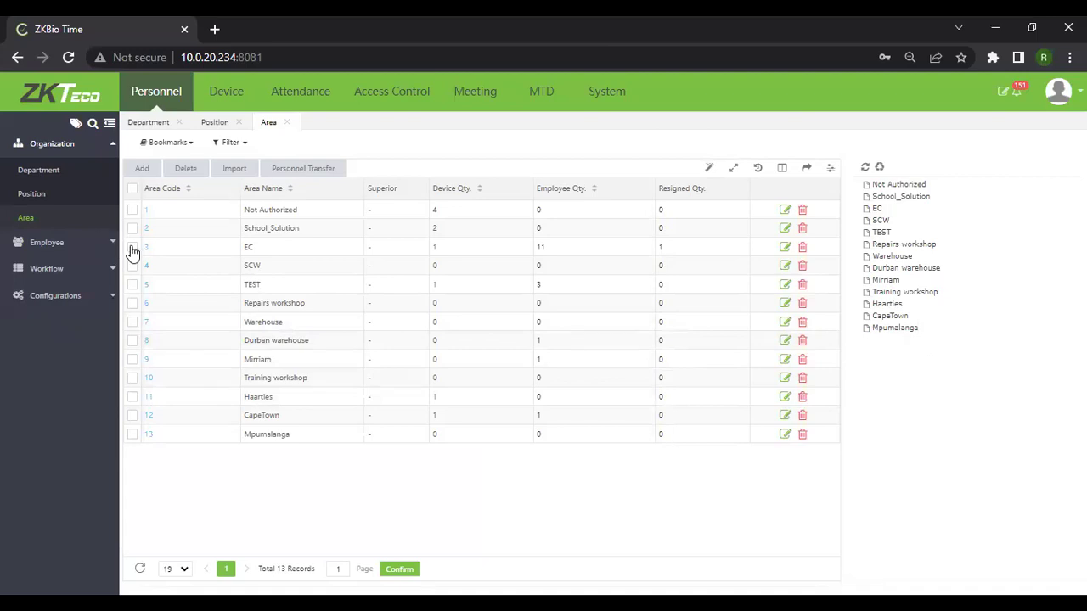
Go to Employee > Employee and start a new employee record with Add.
click(47, 242)
click(35, 198)
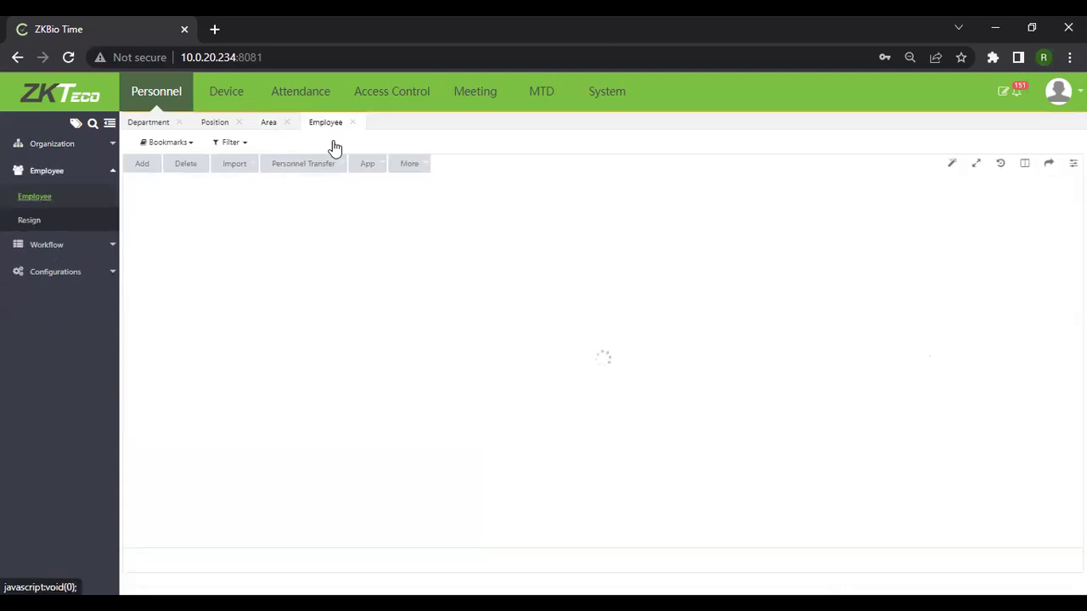
click(139, 167)
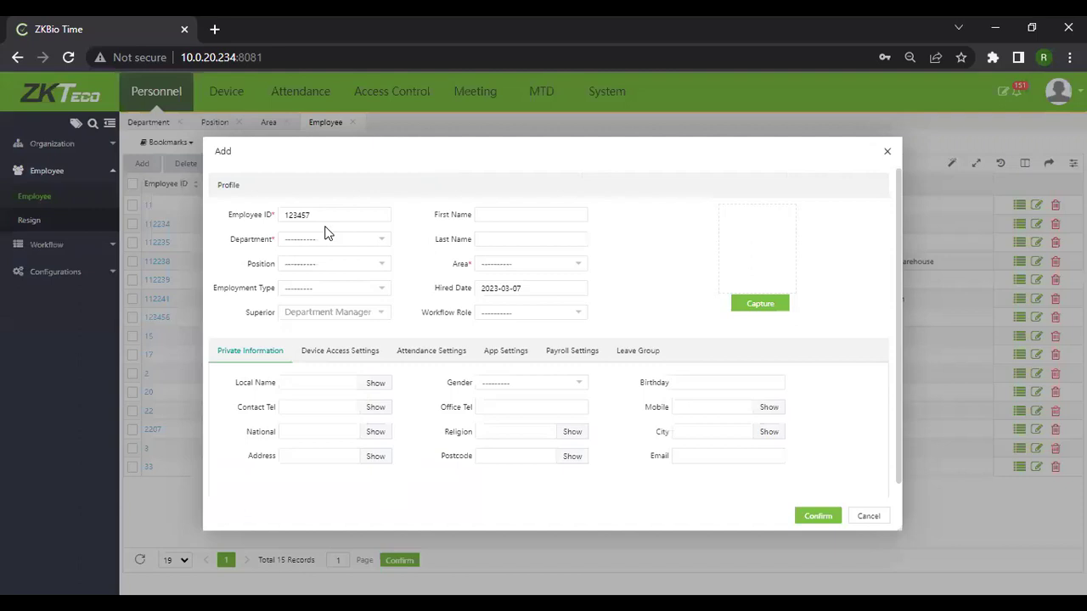
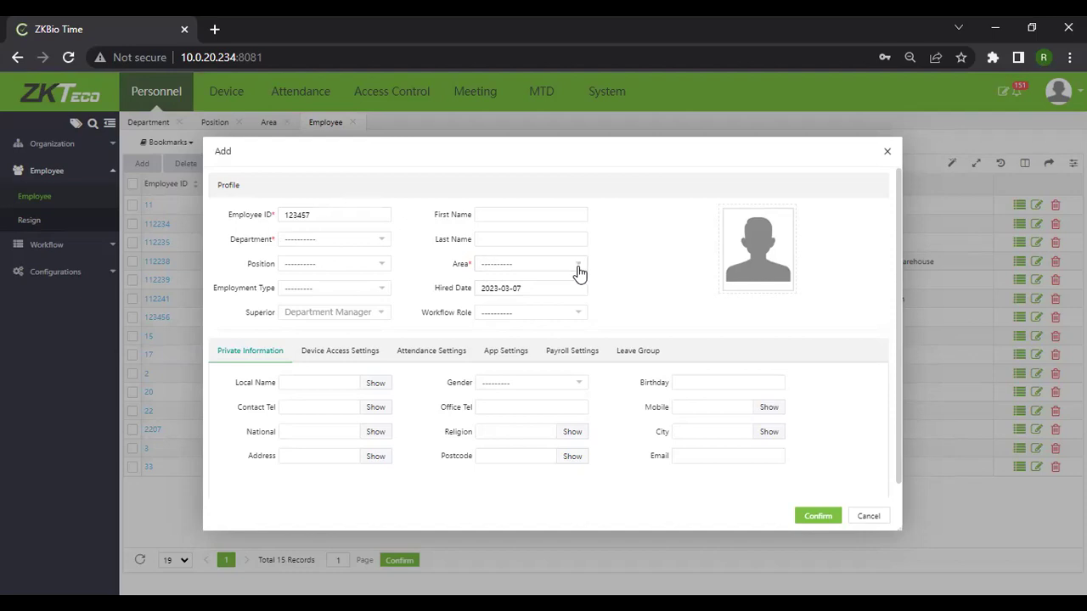
Move the new-employee form lower and enter the employee's first name.
click(310, 241)
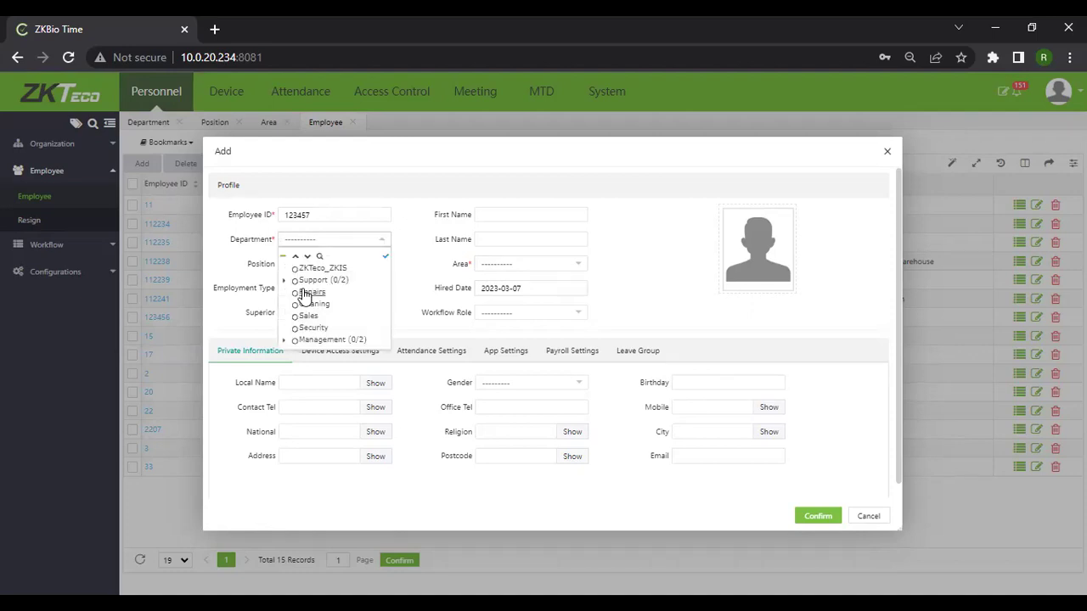
drag(412, 160, 542, 245)
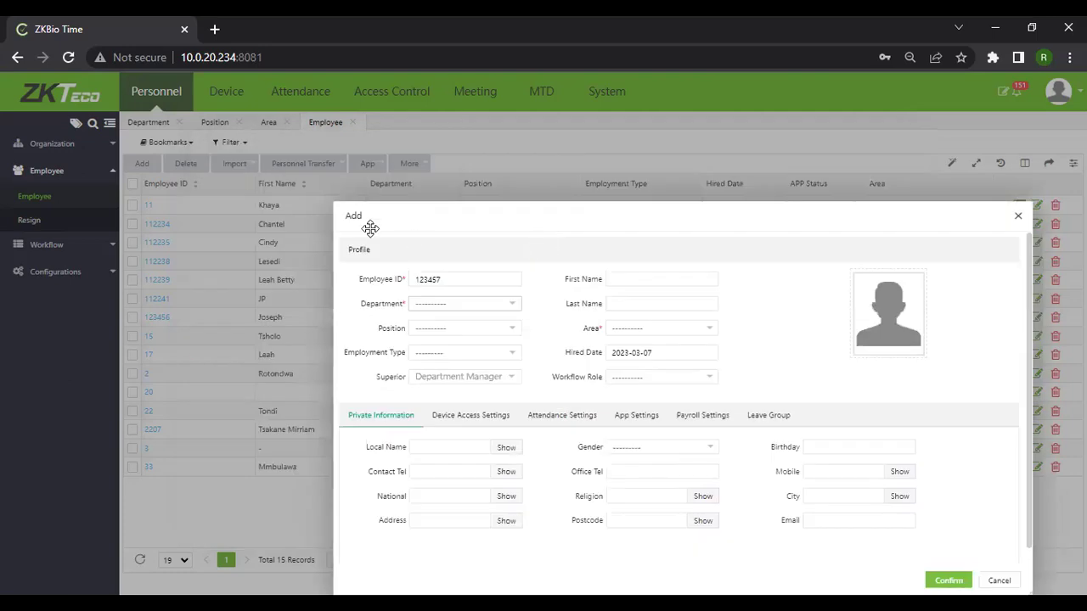
click(452, 280)
text(Mirriam)
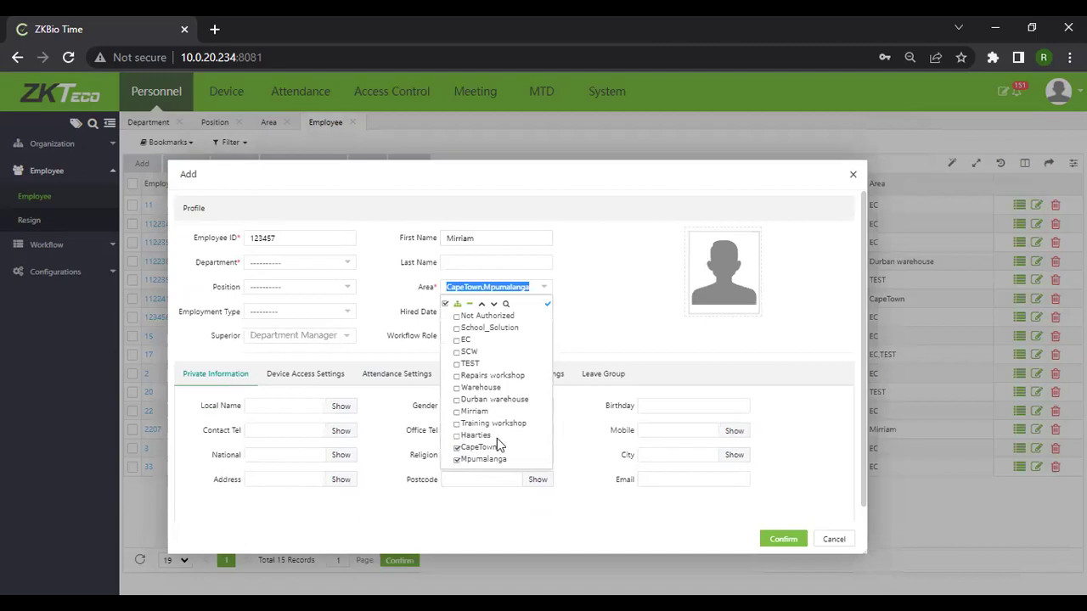
Narrow the employee's areas to Mpumalanga only, dropping Haarties, Training workshop and CapeTown.
click(457, 436)
click(500, 425)
click(457, 423)
click(458, 435)
click(458, 447)
click(549, 304)
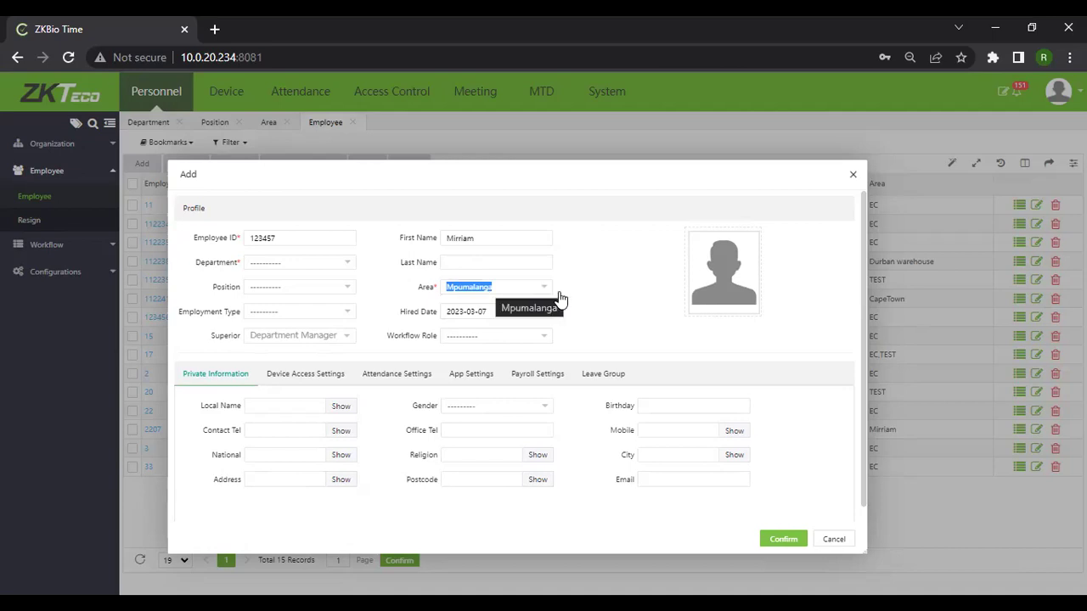
click(351, 267)
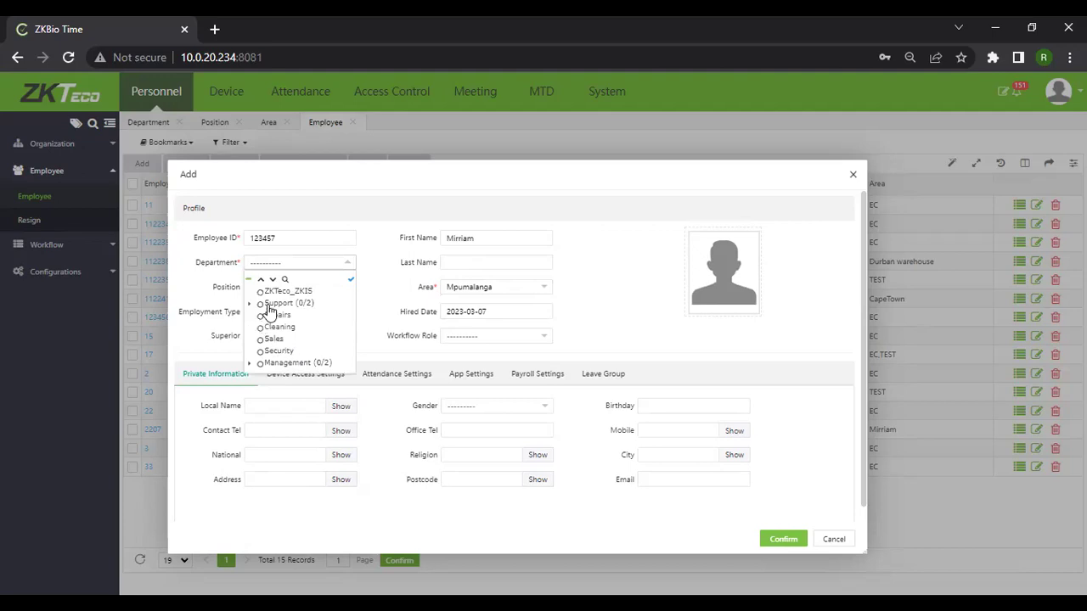
Set the department to Repairs and the position to senior technician.
click(270, 315)
click(347, 292)
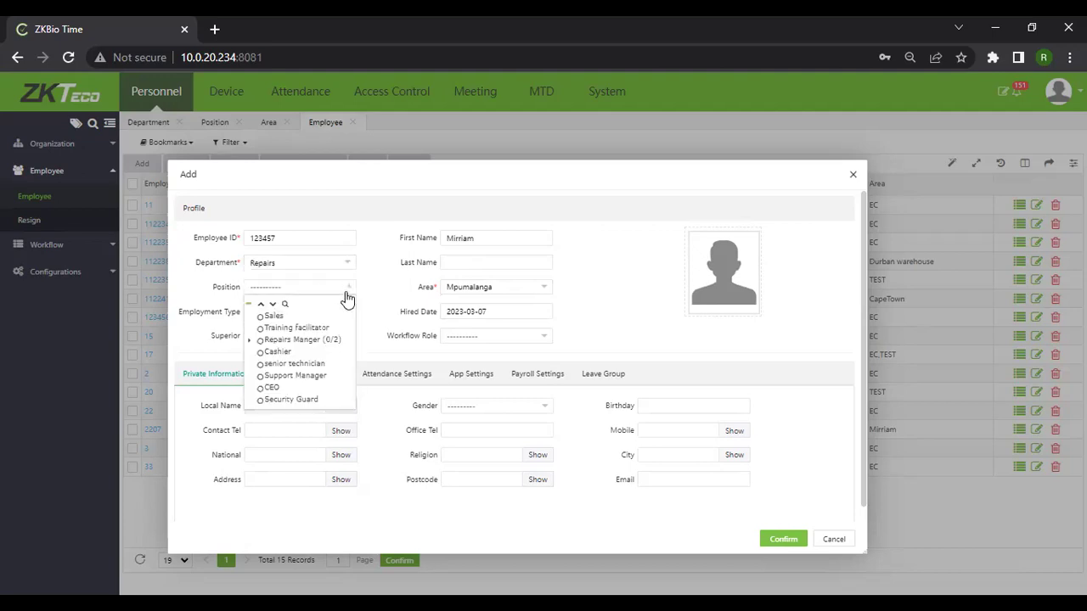
click(267, 362)
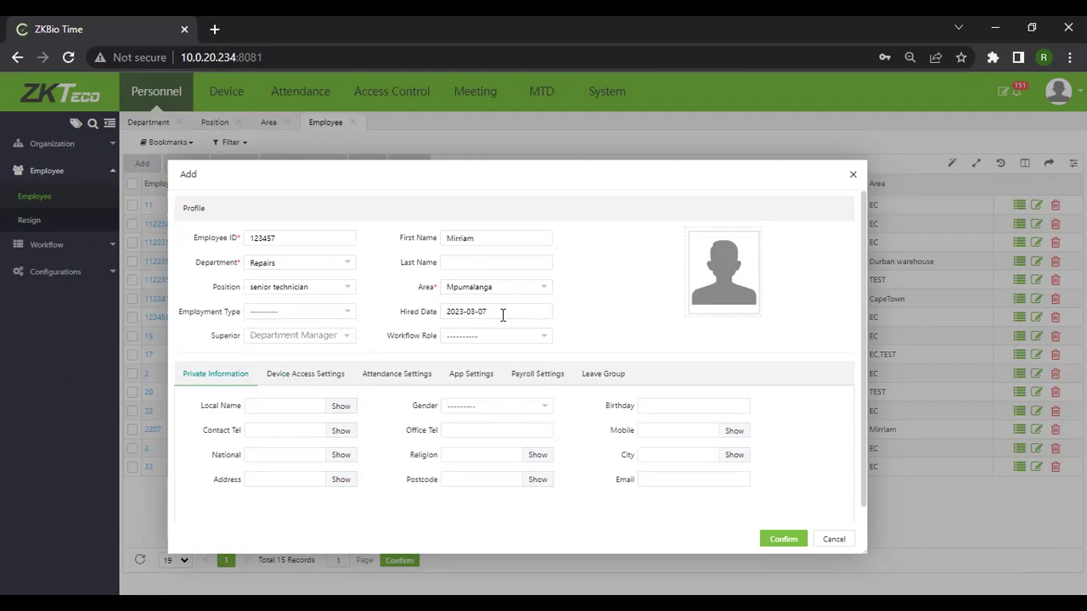
click(347, 312)
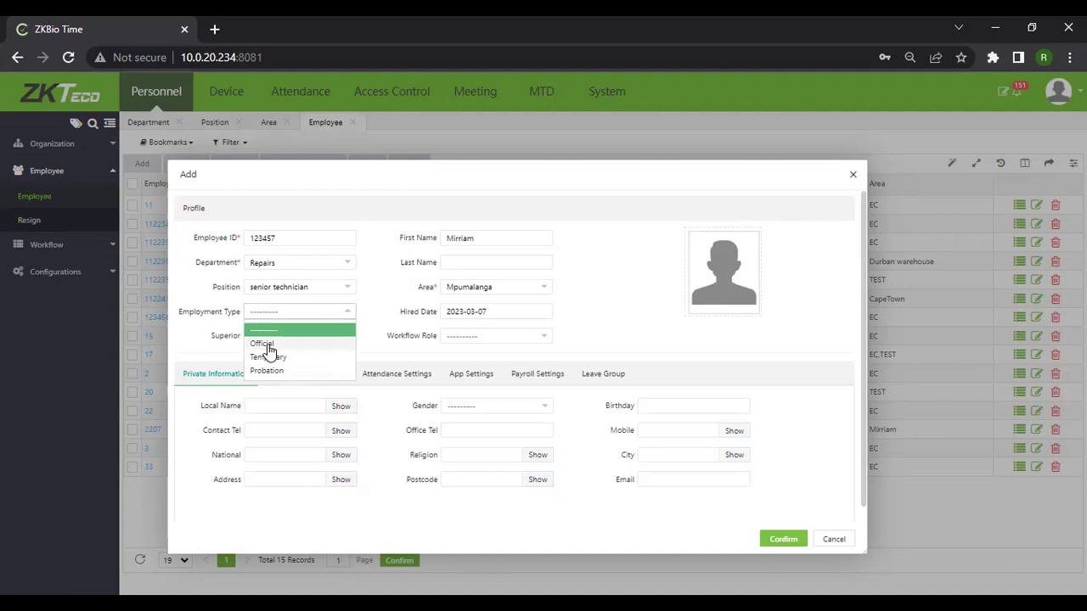
Set employment type to Official and the hired date to 2022-01-07.
click(266, 348)
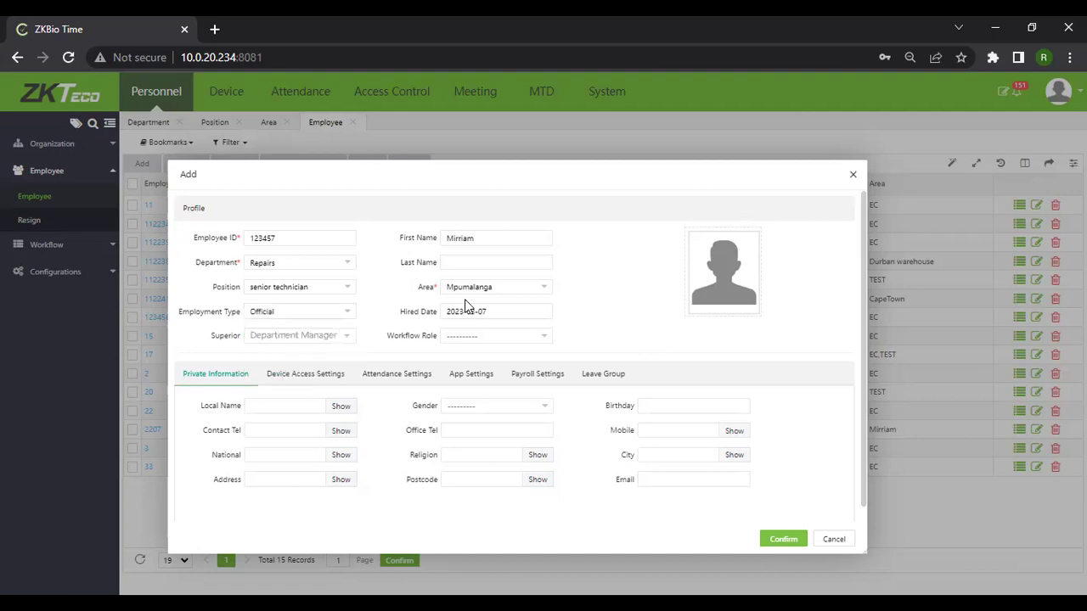
click(471, 265)
click(496, 314)
click(484, 311)
click(476, 337)
click(476, 337)
click(458, 337)
click(565, 400)
Leave Superior empty and show the Device Access Settings for the employee.
click(348, 338)
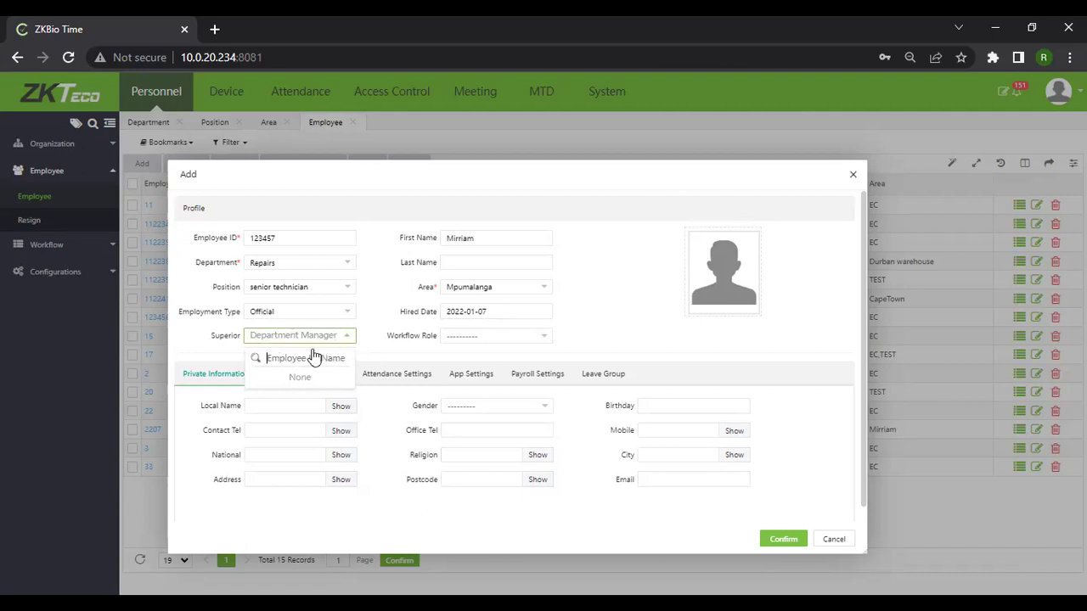
click(565, 349)
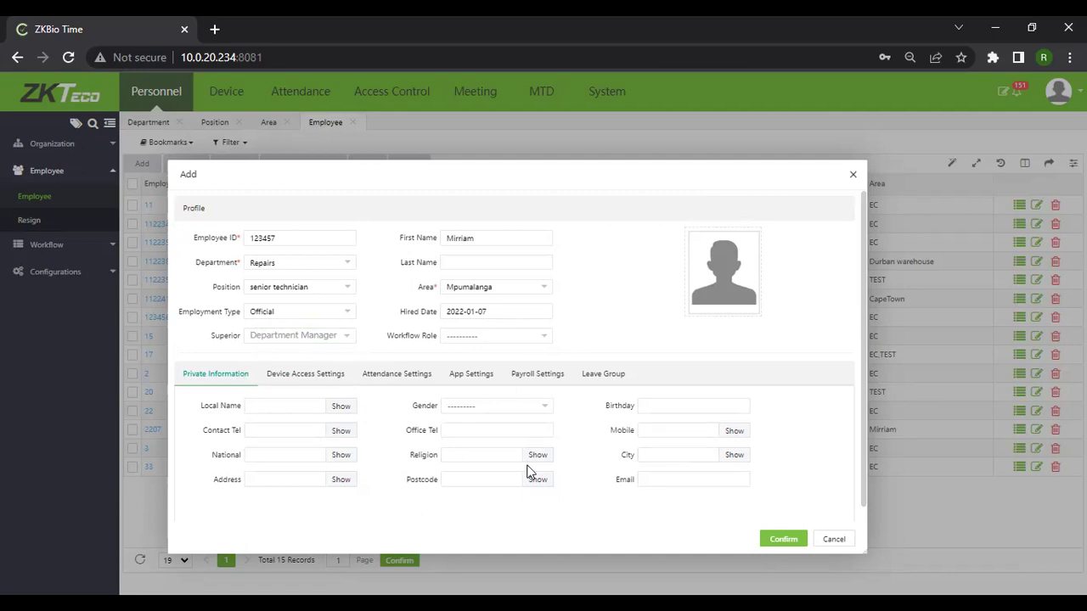
click(299, 378)
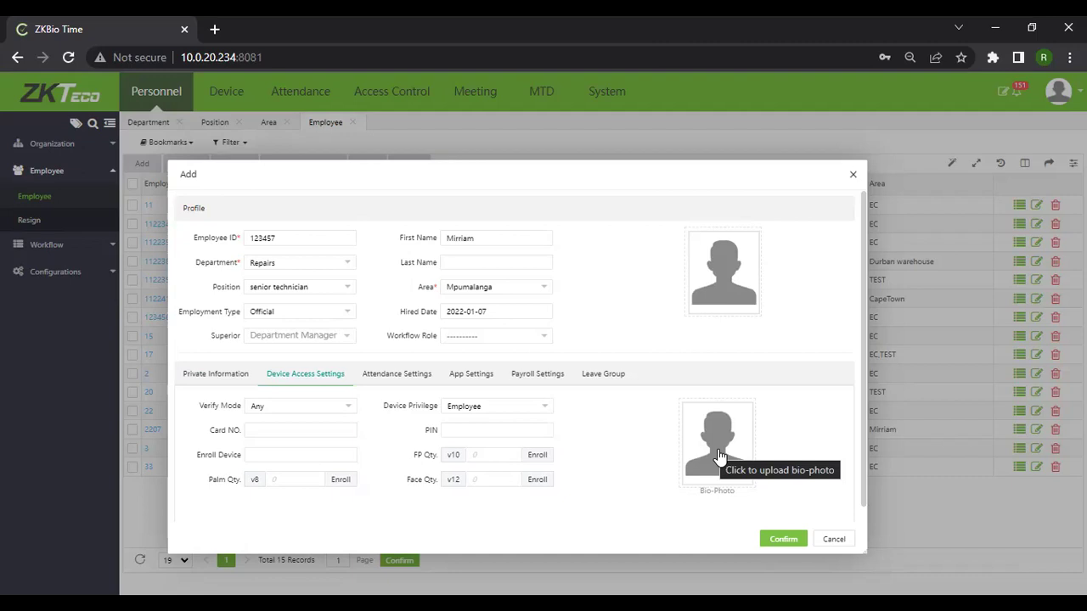
Cancel the bio-photo upload and browse the available Verify Mode options.
click(718, 454)
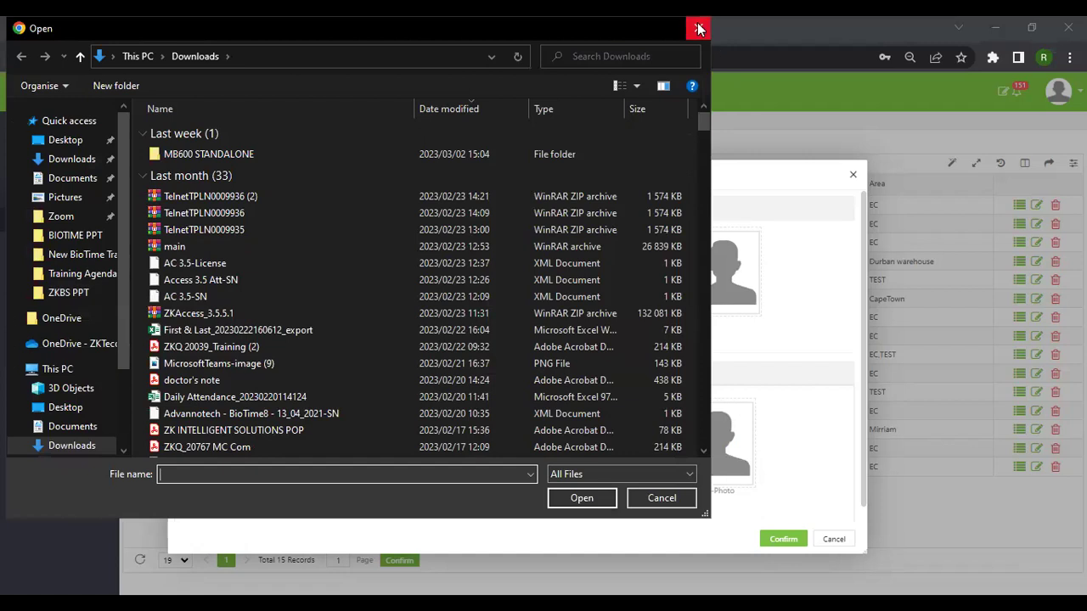
key(Escape)
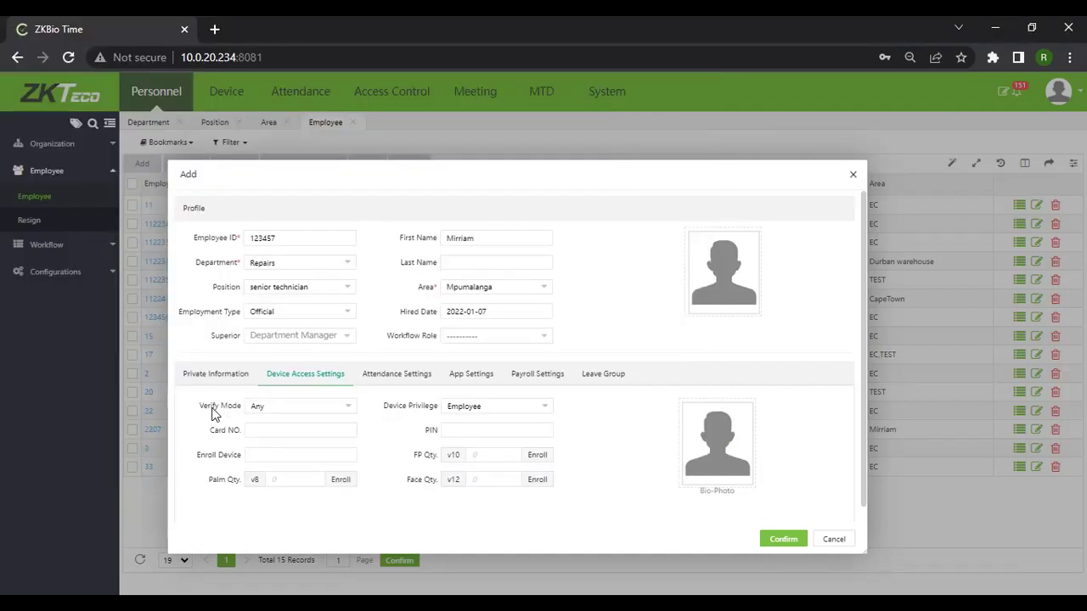
click(347, 409)
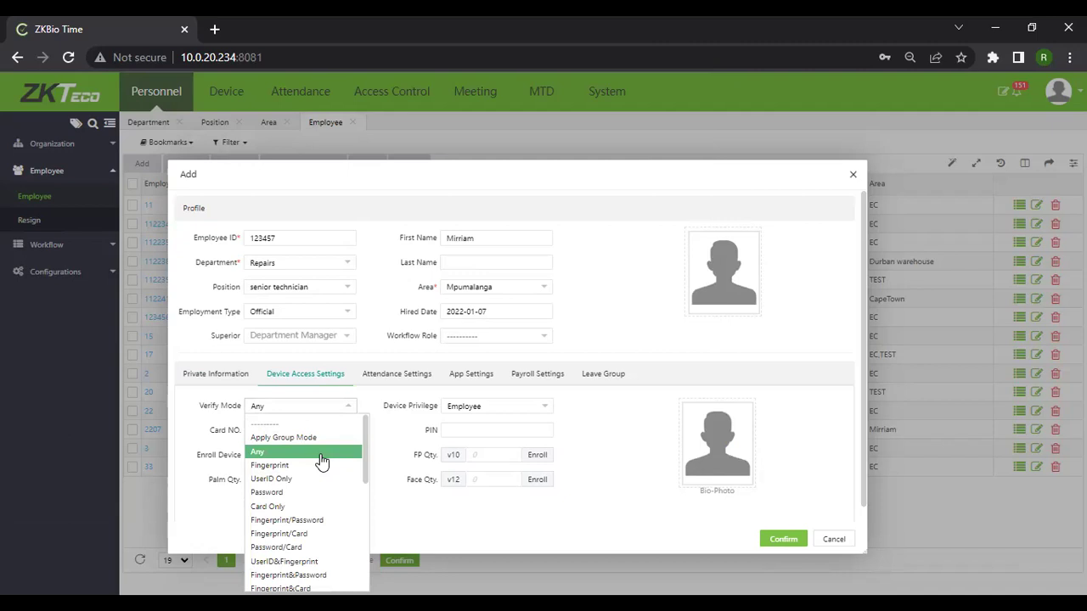
scroll(301, 504, down, 3)
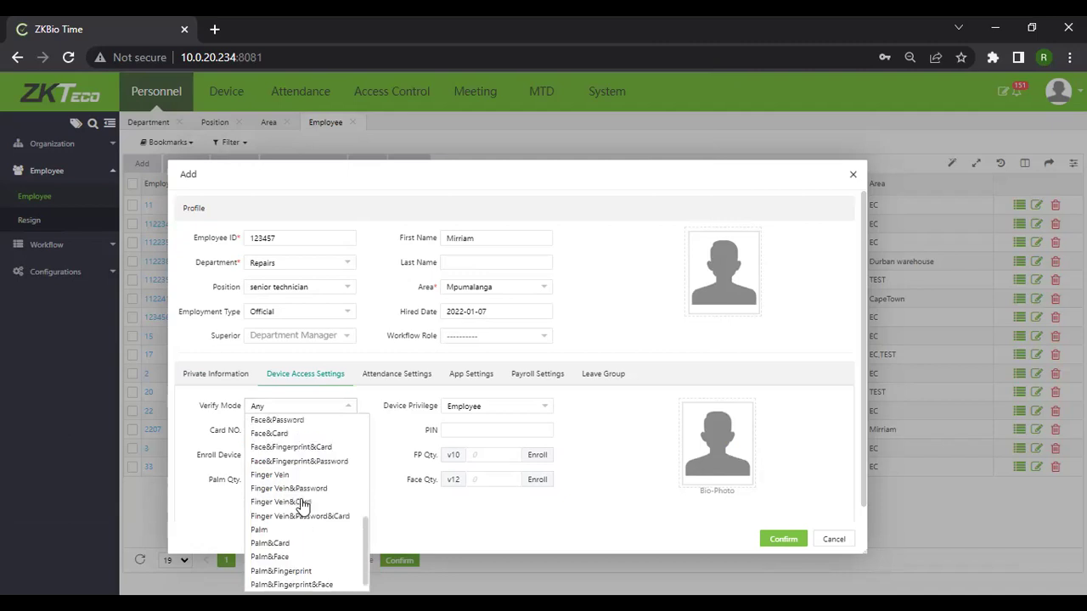
scroll(280, 513, up, 3)
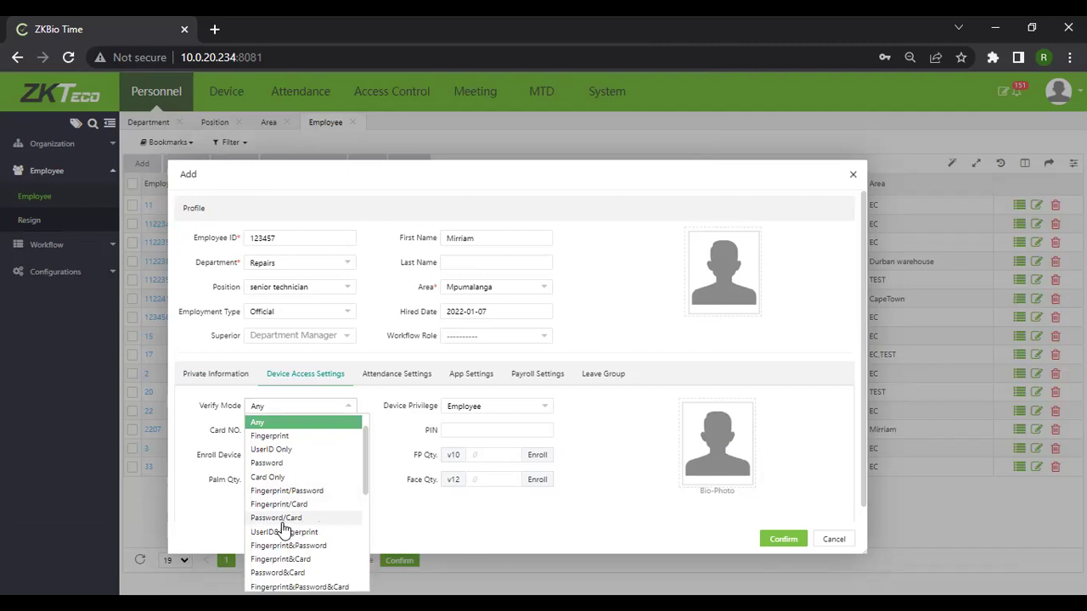
Keep verify mode Any and enter the card number without its leading zero.
click(238, 444)
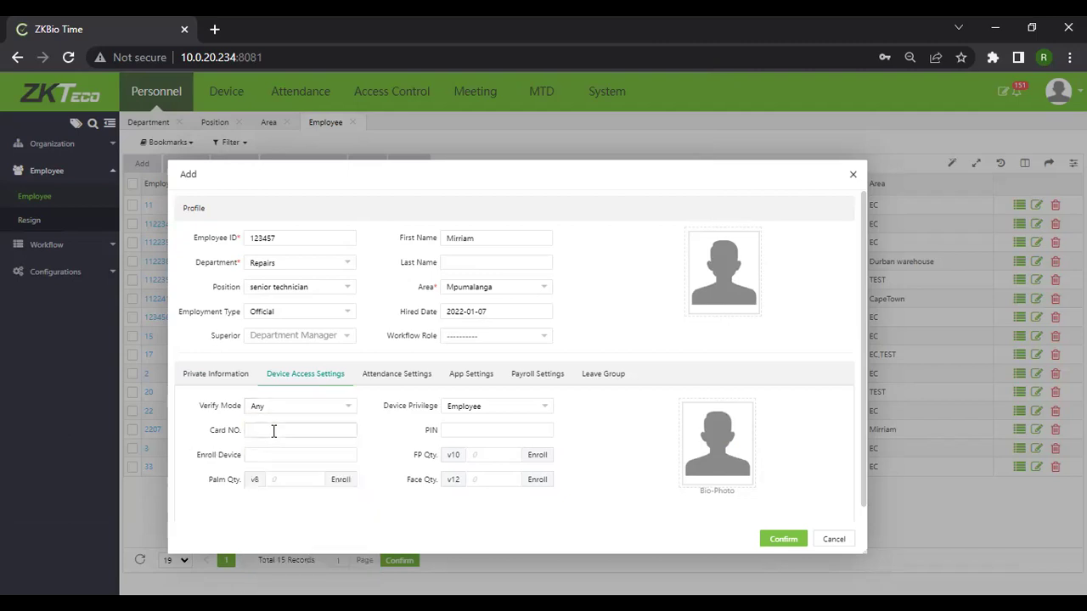
click(272, 431)
click(252, 431)
key(BackSpace)
drag(250, 431, 261, 431)
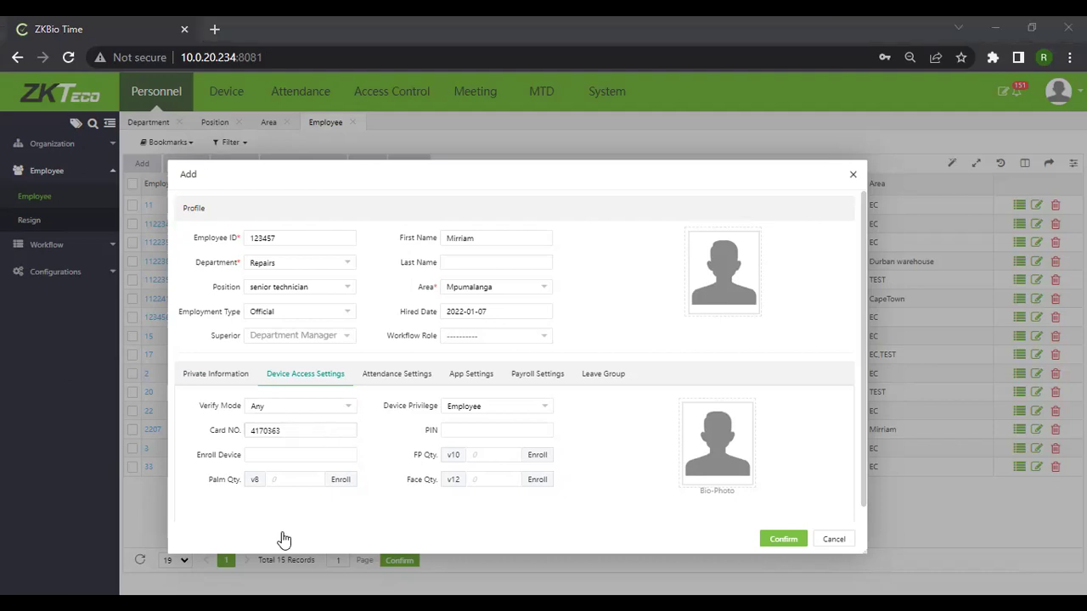
click(252, 493)
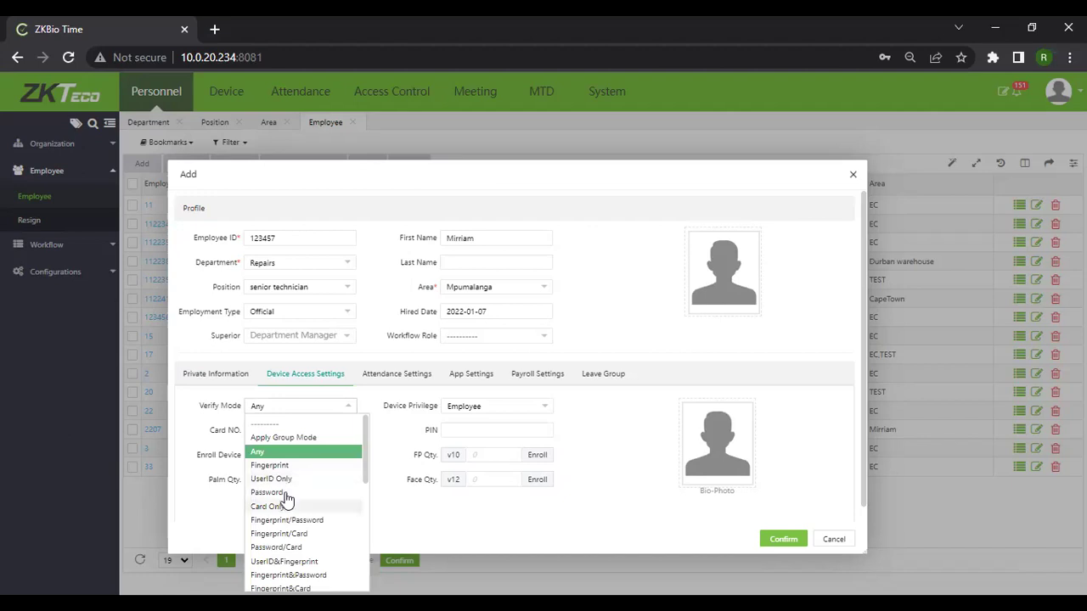
Scroll the Verify Mode options and close the list with Any still selected.
scroll(283, 501, down, 1)
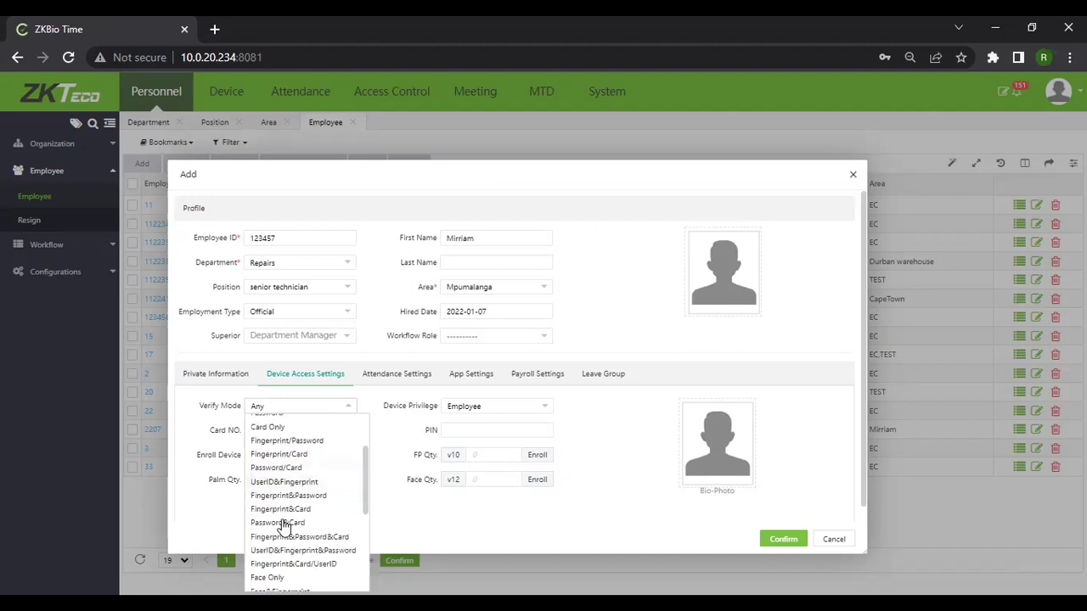
scroll(284, 525, down, 1)
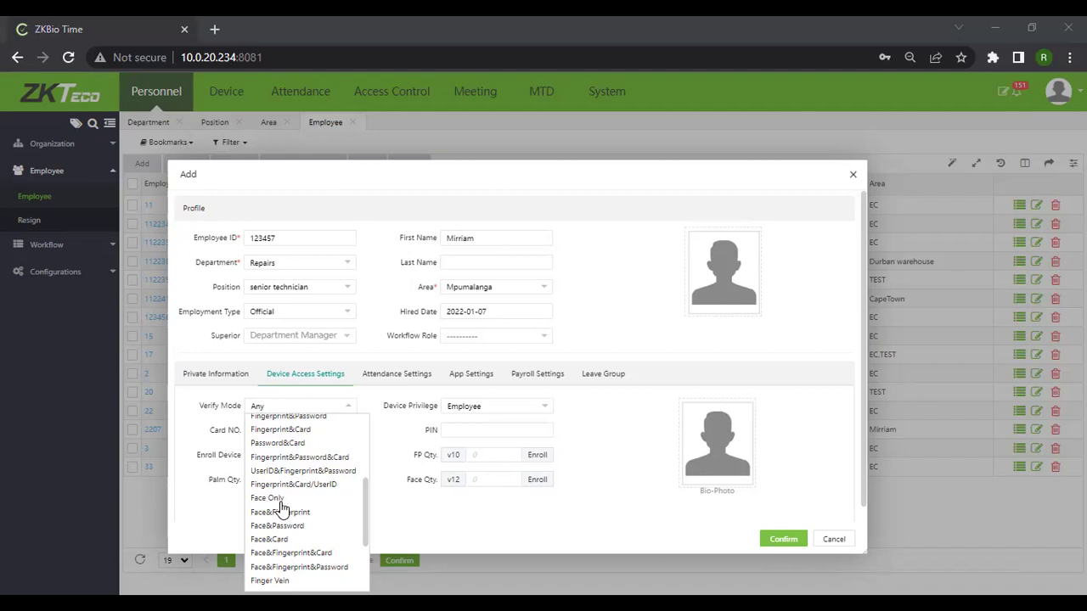
click(240, 421)
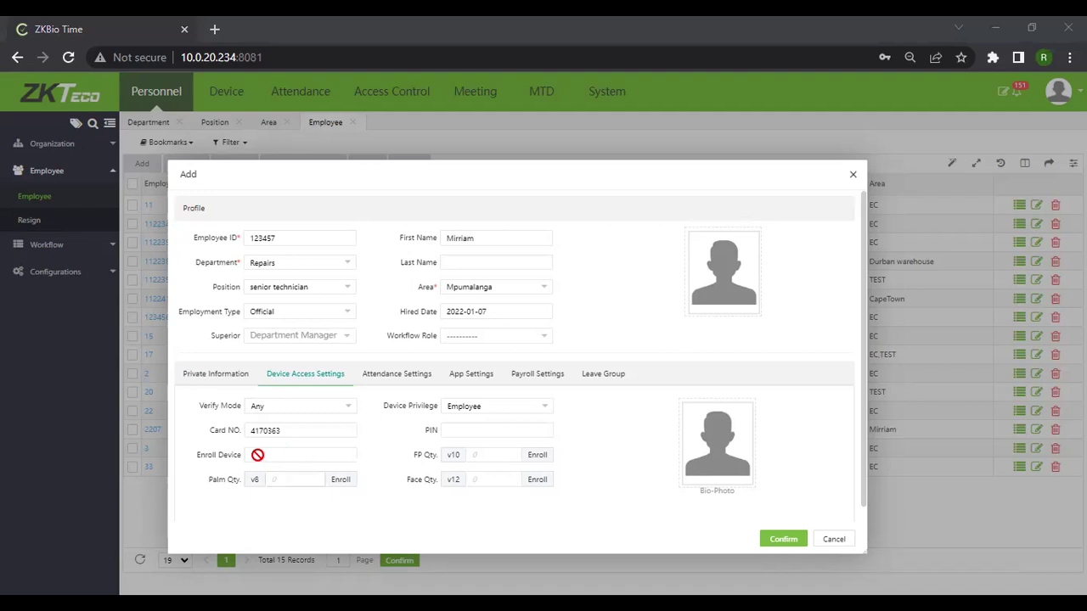
click(257, 455)
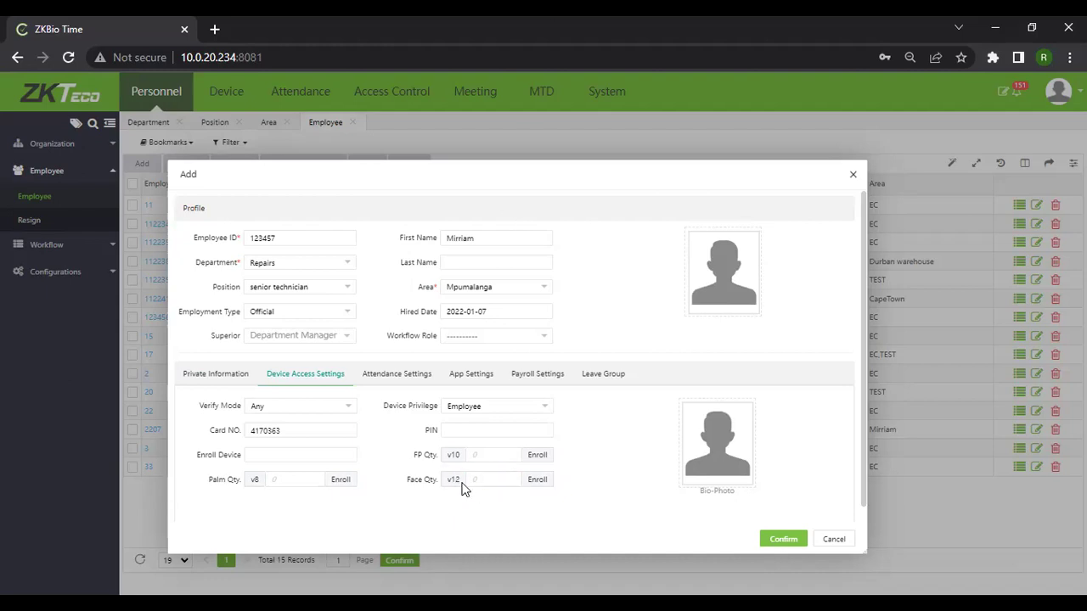
click(546, 484)
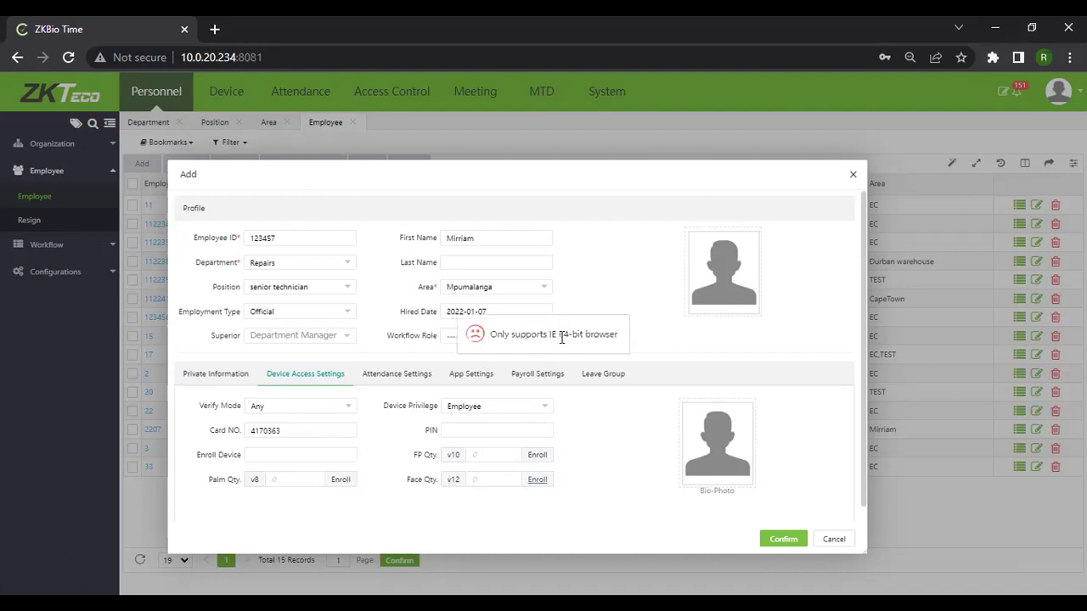
click(535, 480)
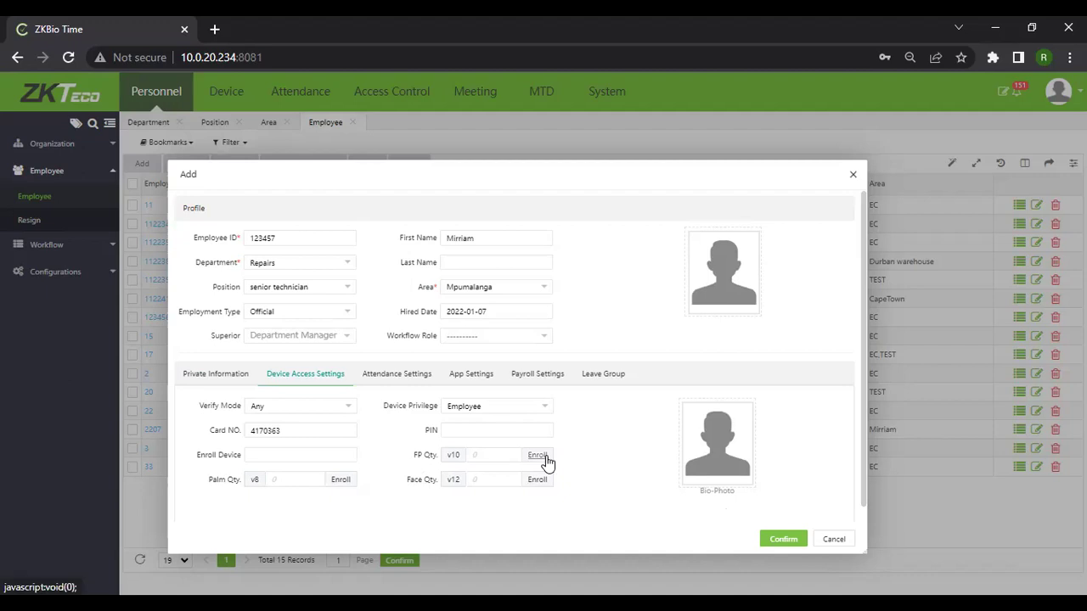
Enroll the right-thumb fingerprint so FP Qty. shows 1, then close registration.
click(537, 456)
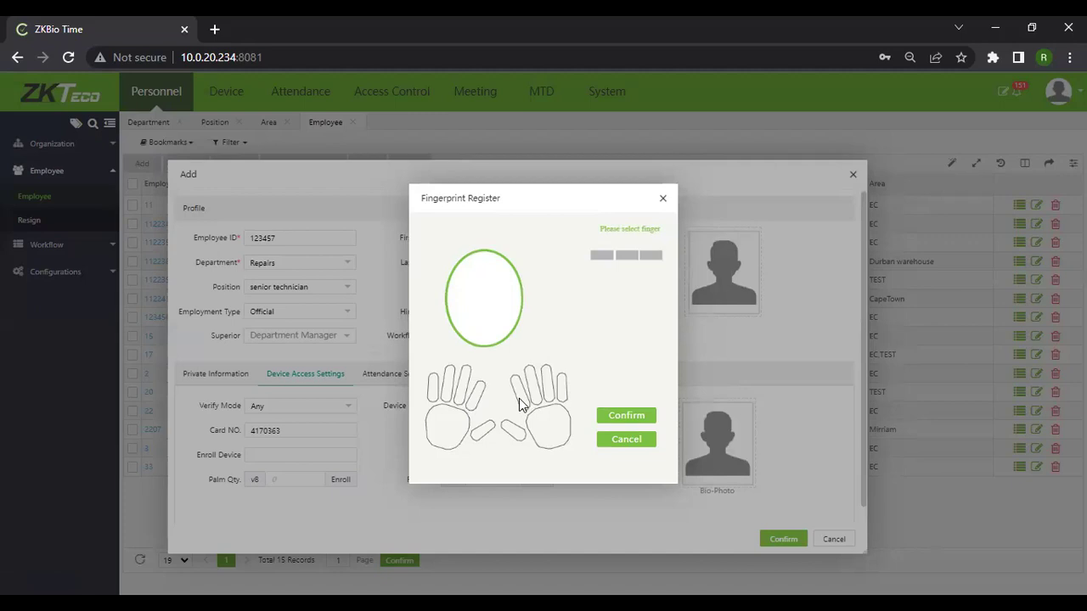
click(514, 433)
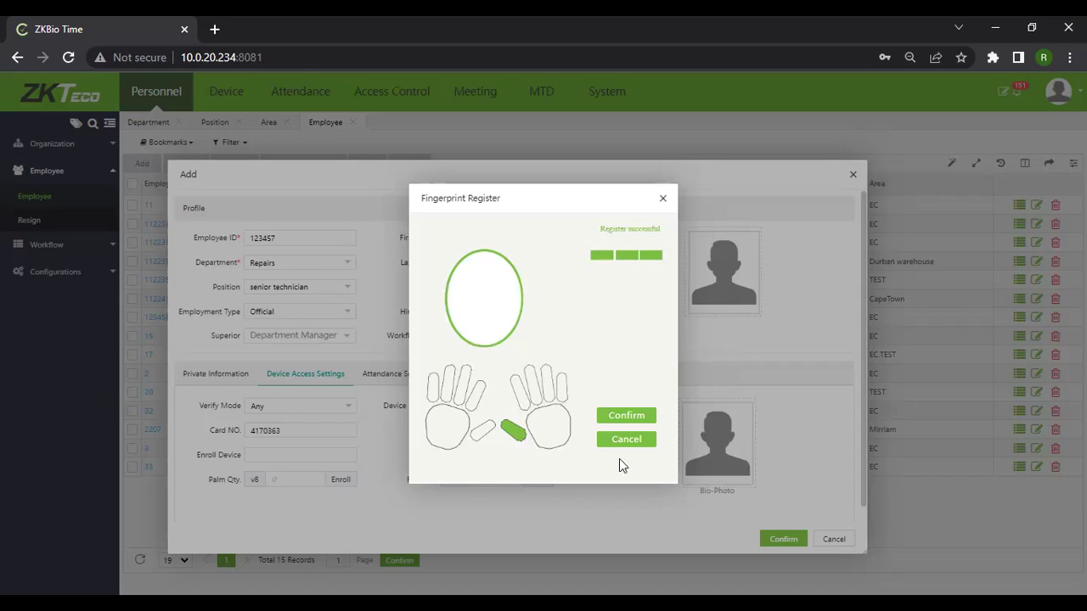
click(637, 419)
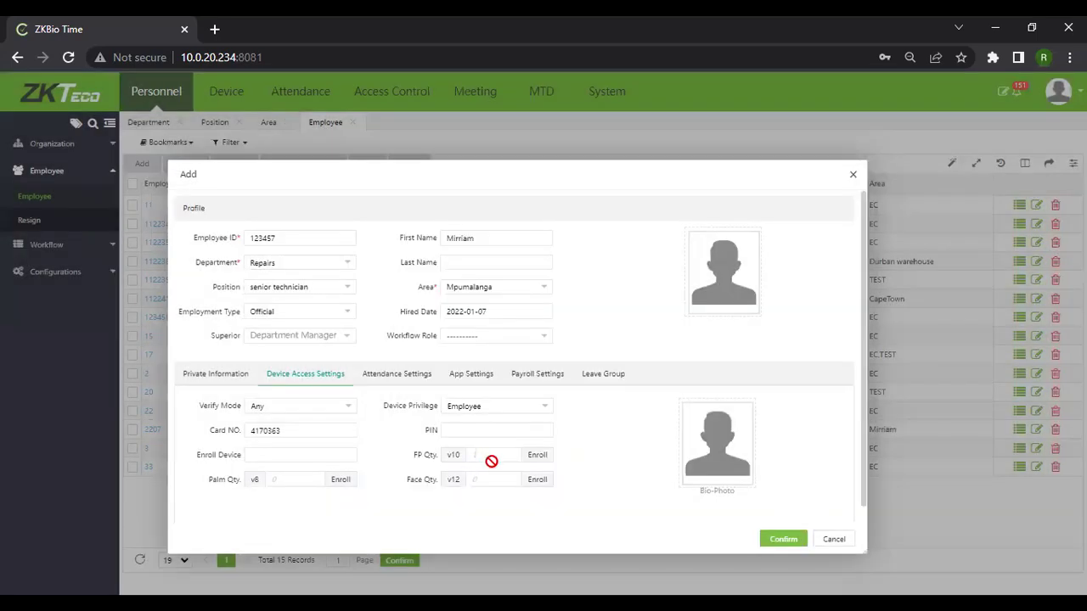
click(543, 463)
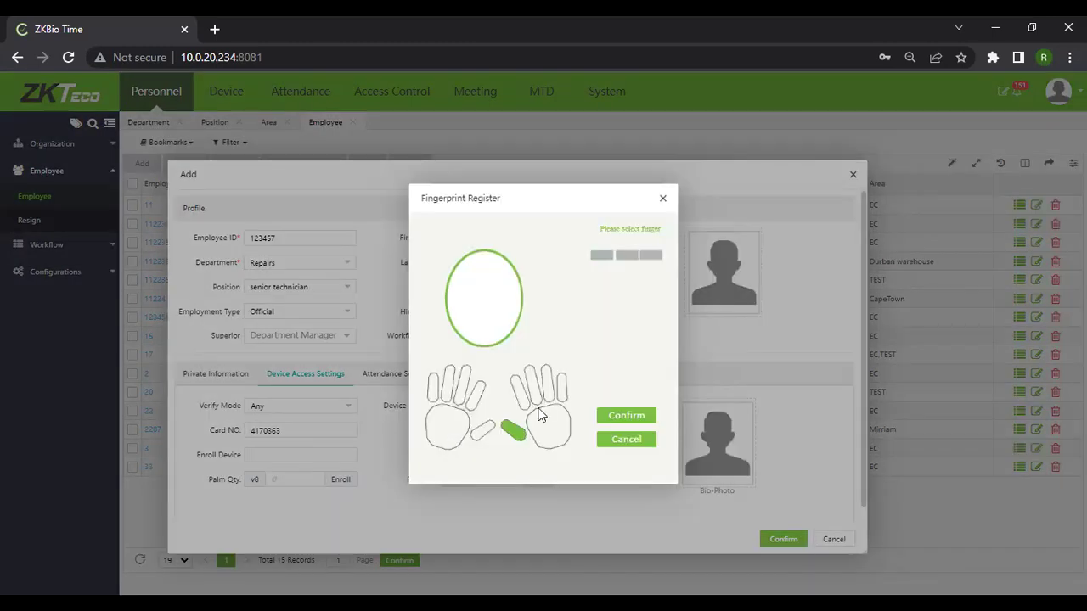
click(662, 199)
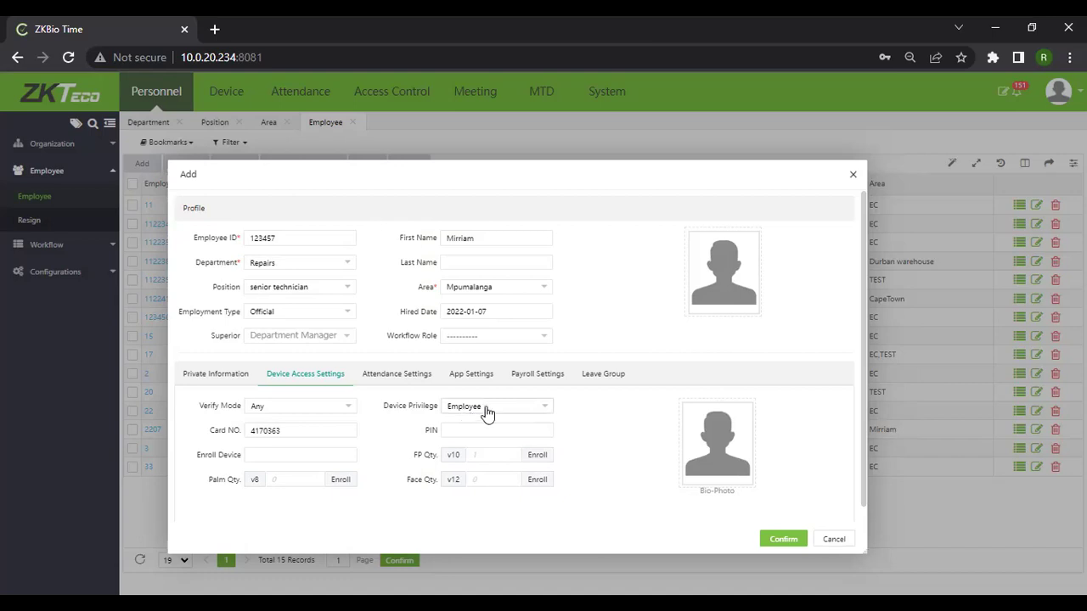
Keep device privilege as Employee and view the Attendance and App Settings.
click(544, 406)
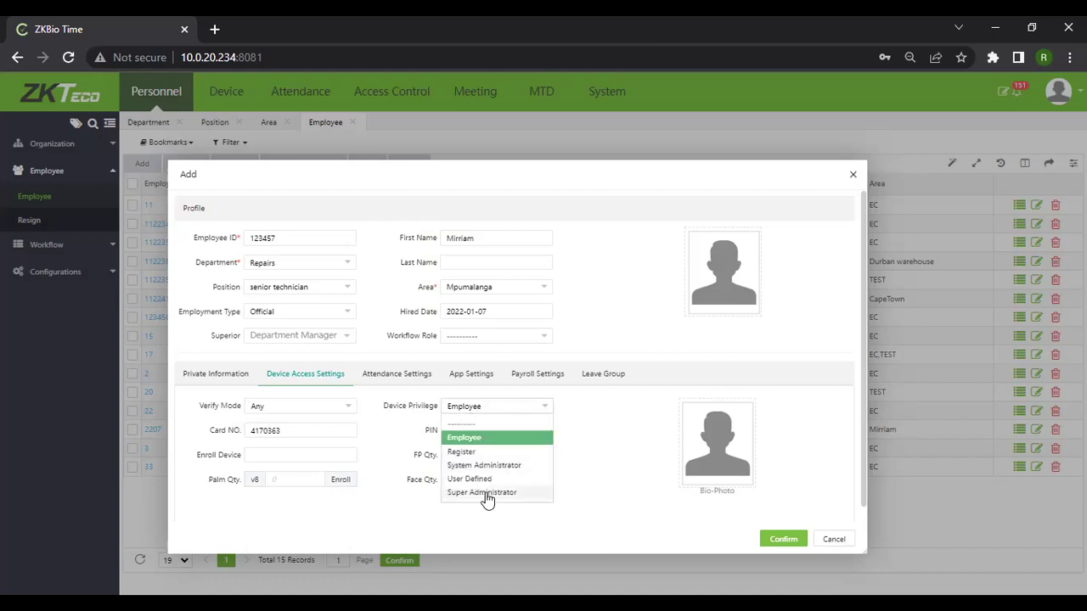
click(601, 454)
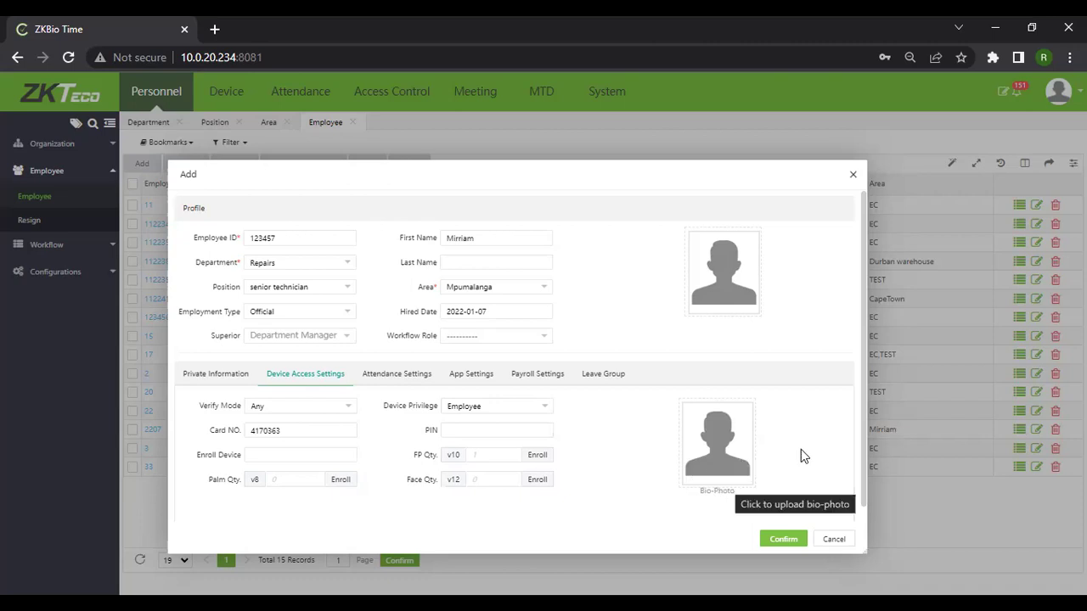
click(418, 377)
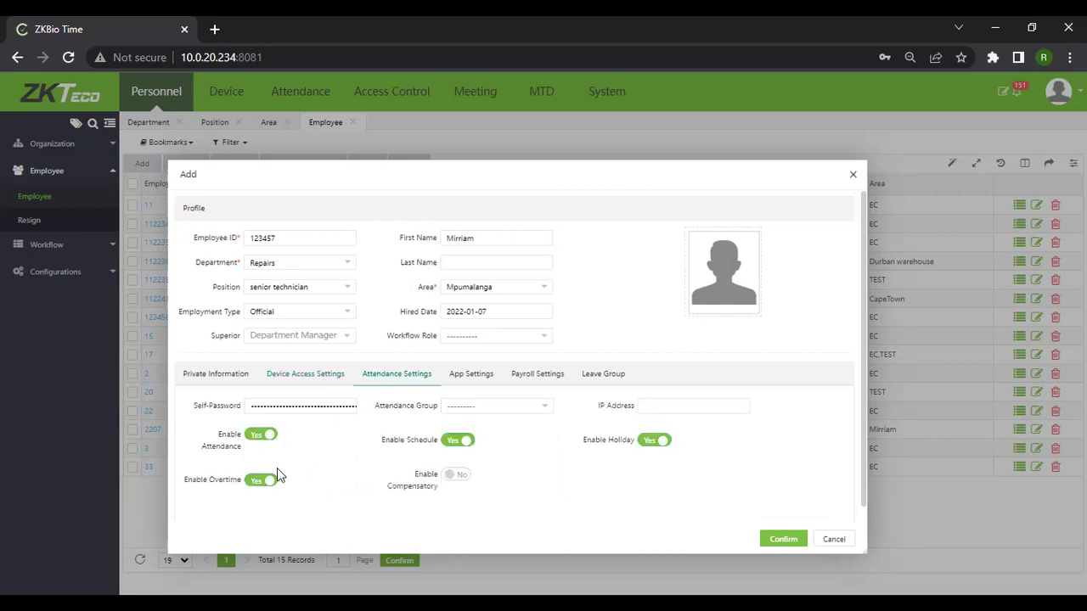
click(488, 380)
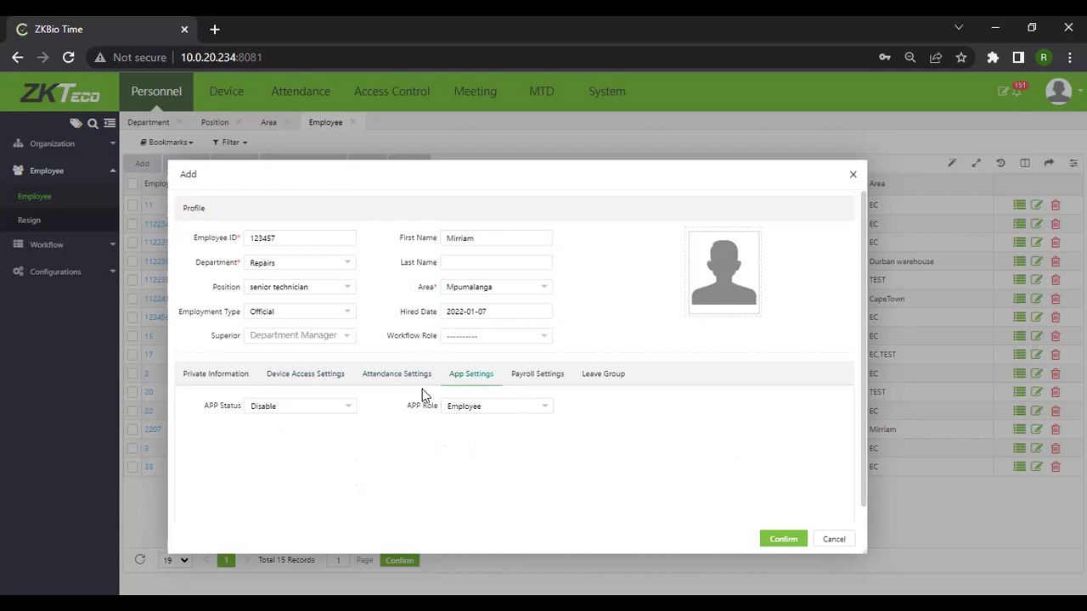
Show the new employee's payroll settings: Monthly payment period and Cash payment type.
click(514, 378)
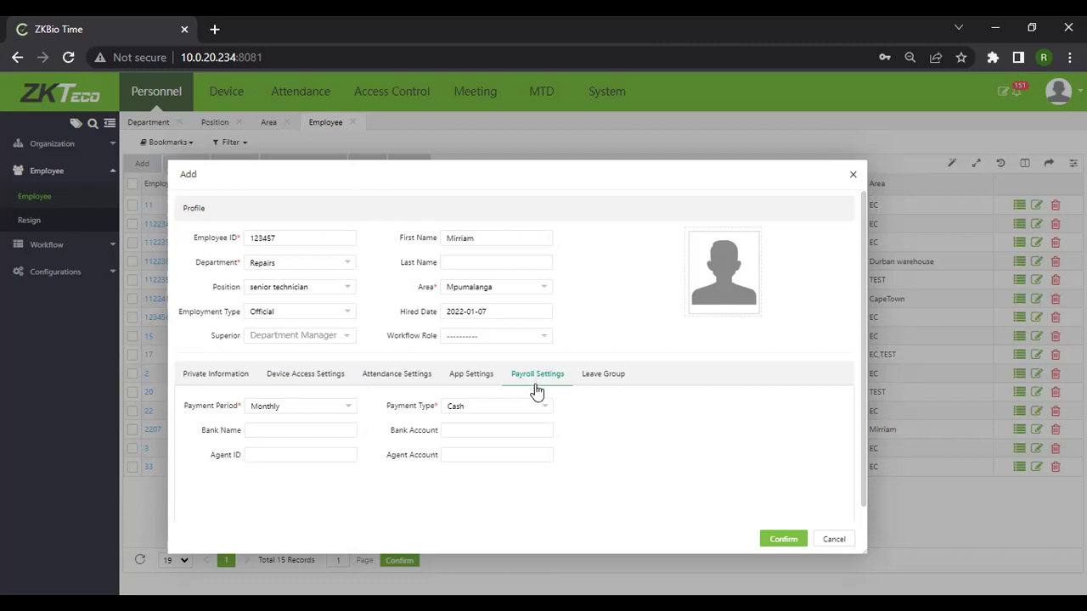
Leave the leave group unassigned and save the employee, bringing the list to 16 records.
click(601, 375)
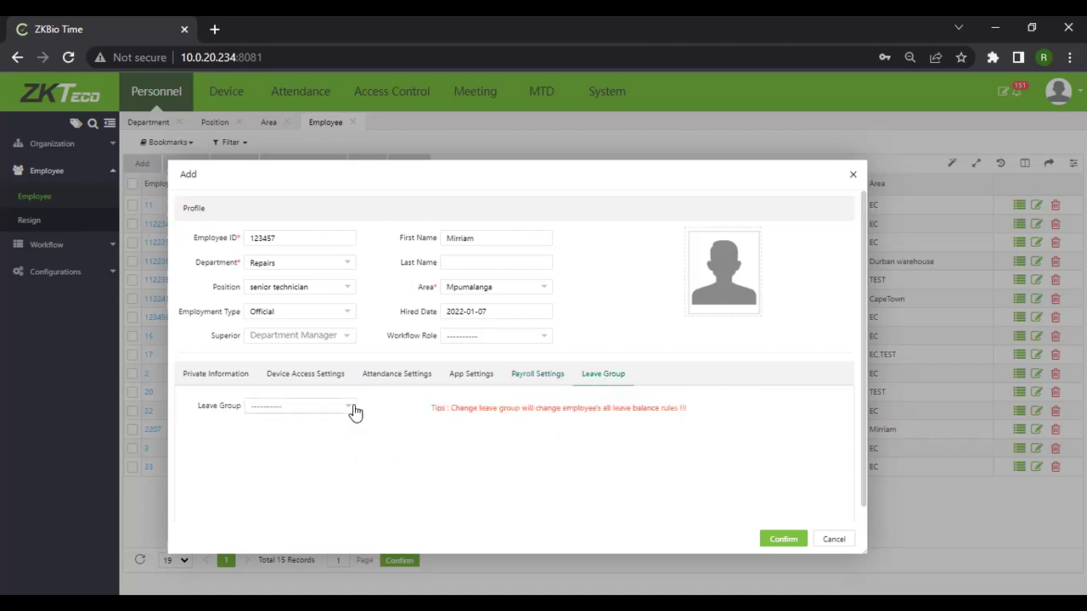
click(297, 406)
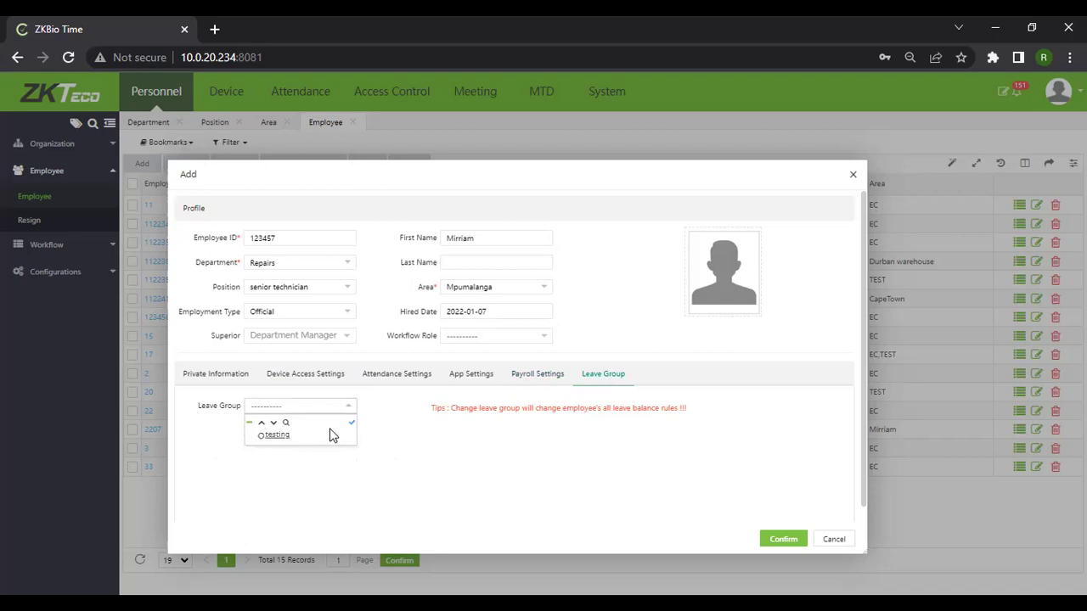
click(504, 438)
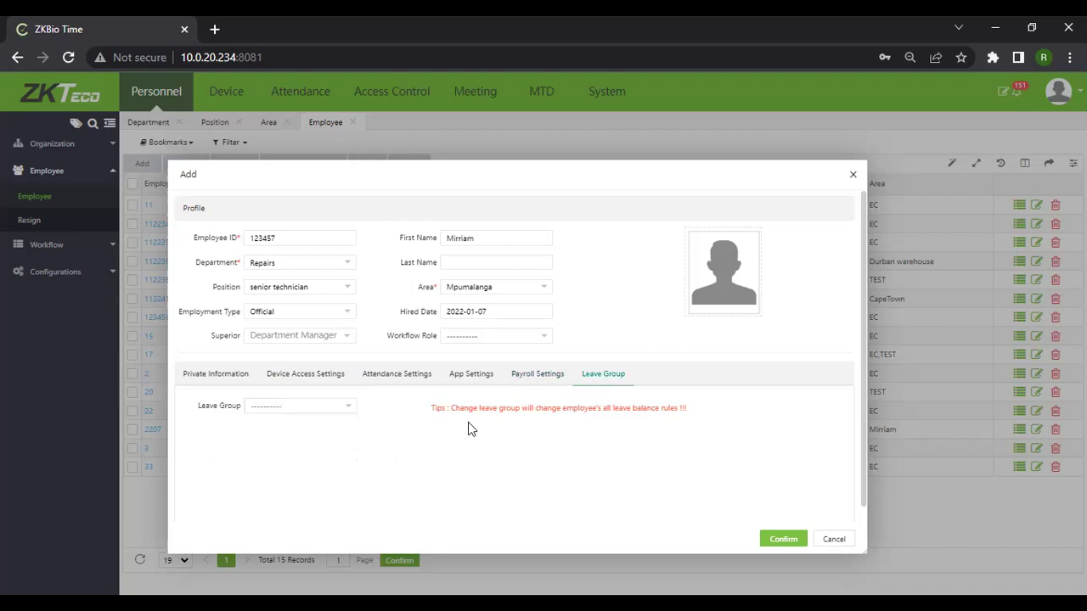
click(290, 382)
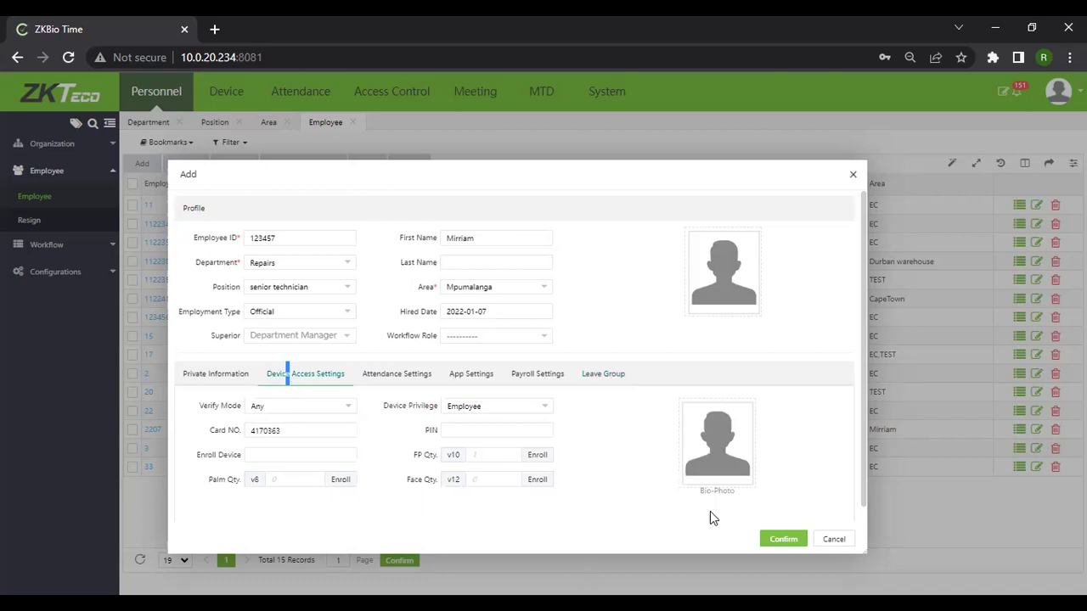
click(783, 539)
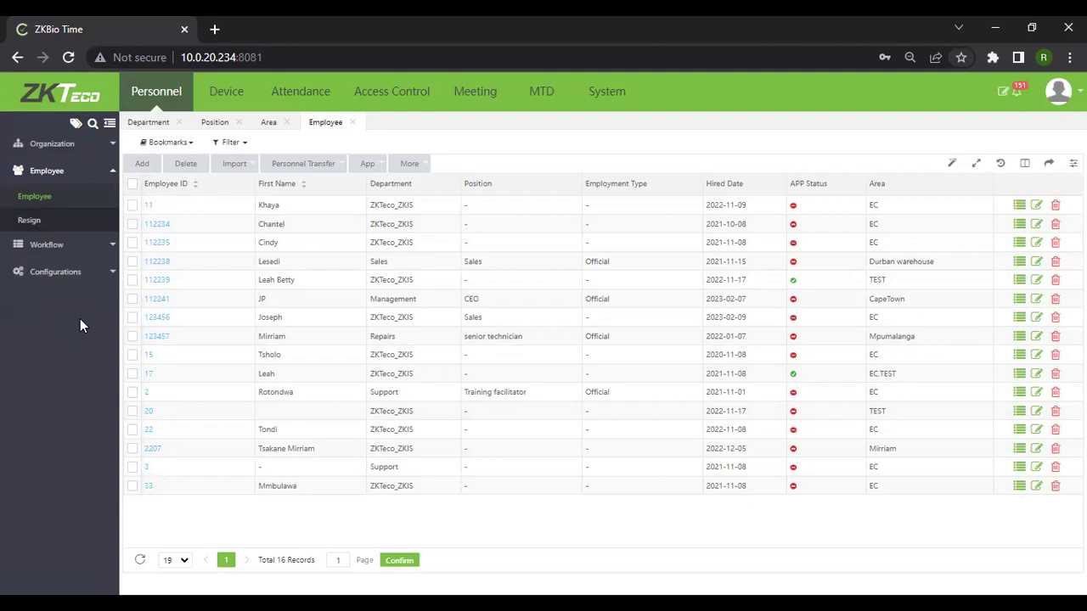
Resign the unnamed Support employee as Quit on 2023-03-07, then view the Resign list.
click(131, 489)
click(132, 491)
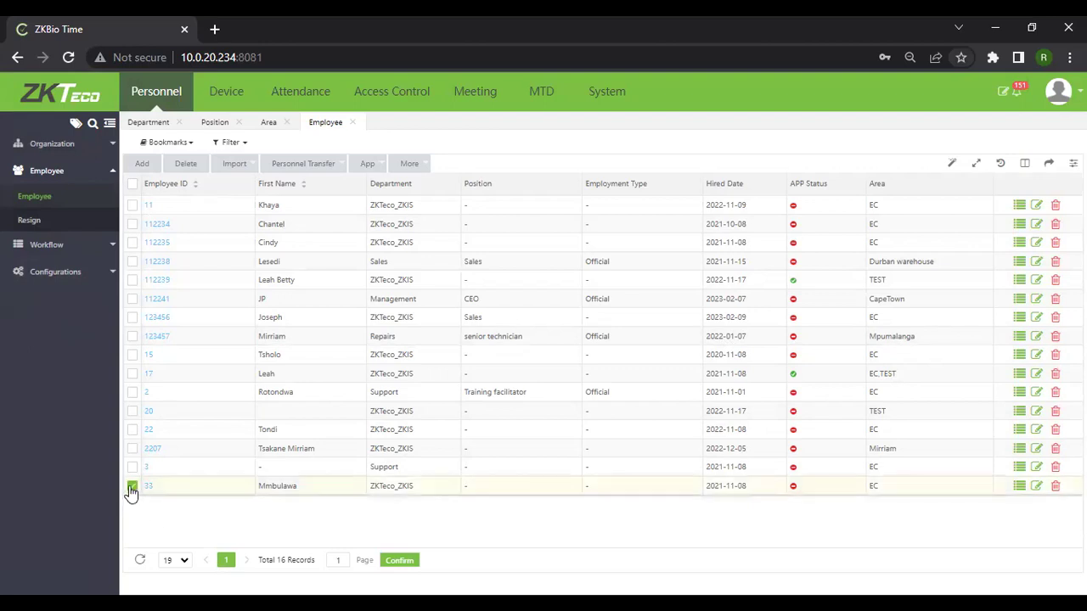
click(132, 470)
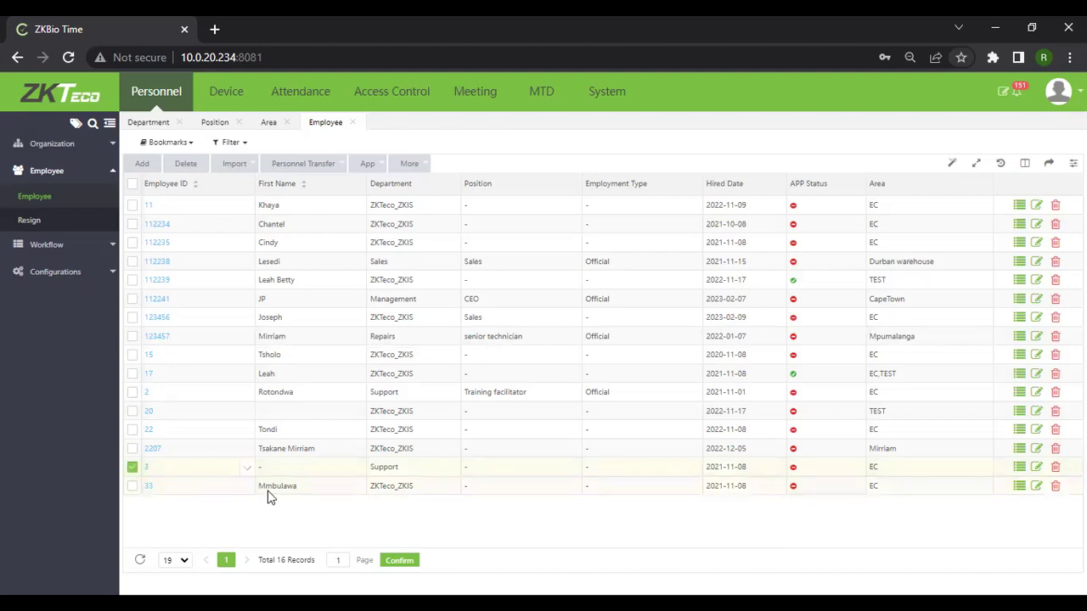
click(299, 165)
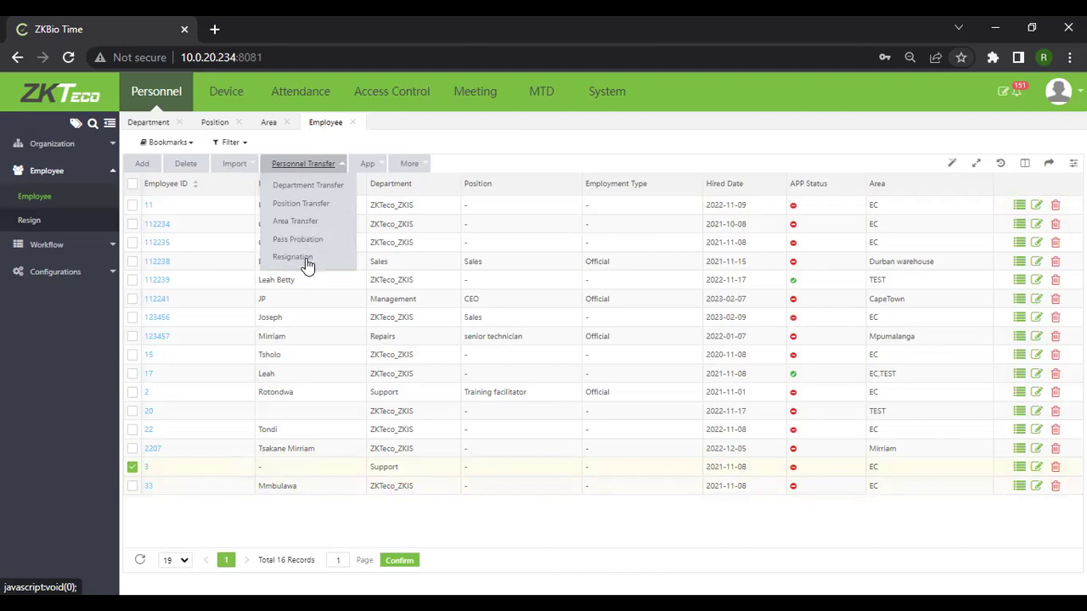
click(290, 258)
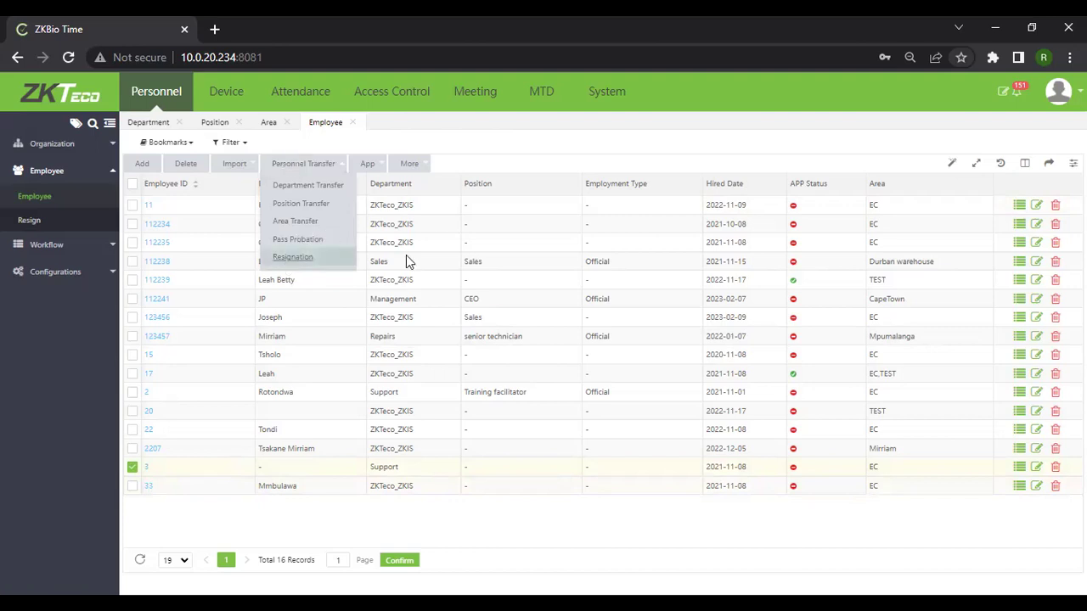
click(489, 280)
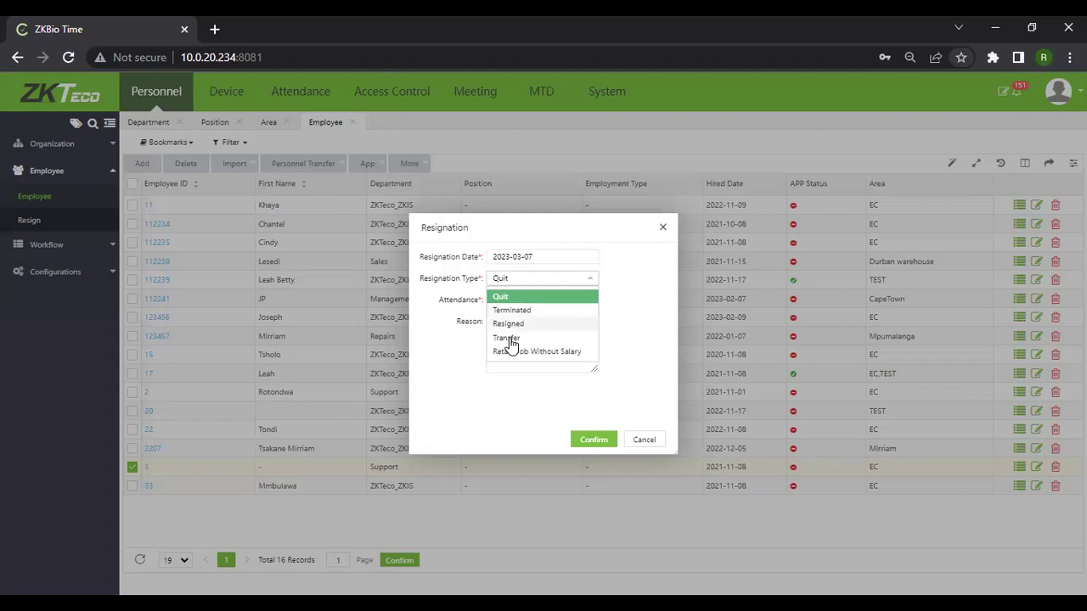
click(712, 335)
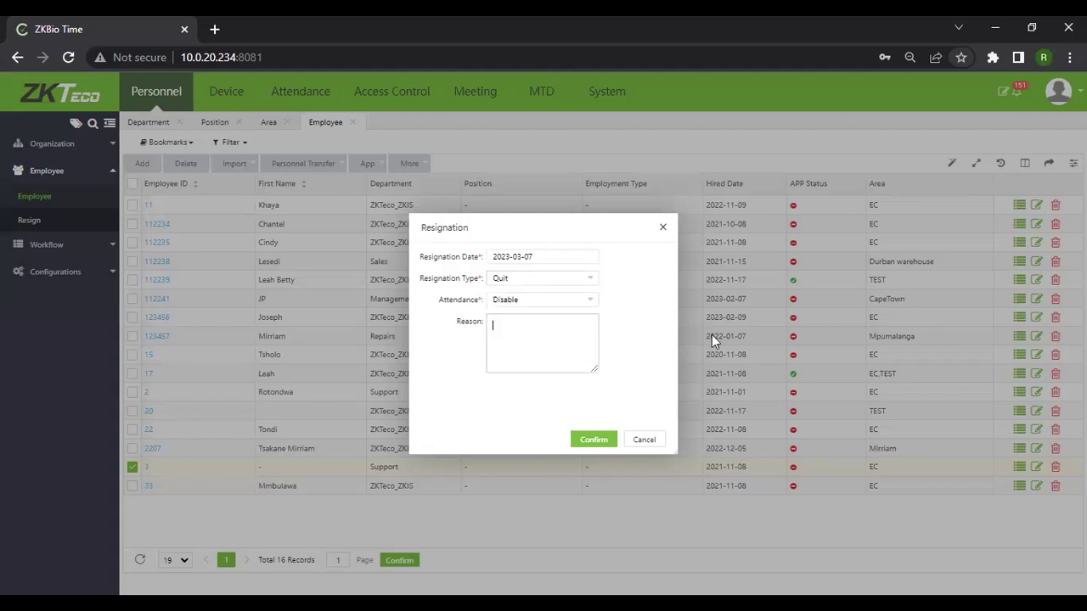
click(604, 441)
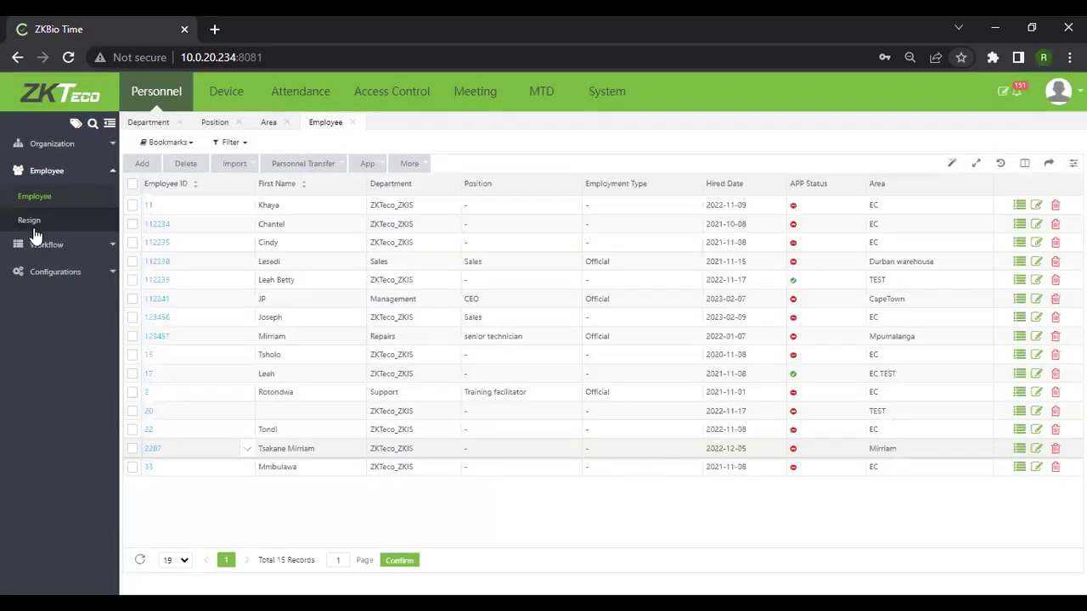
click(30, 220)
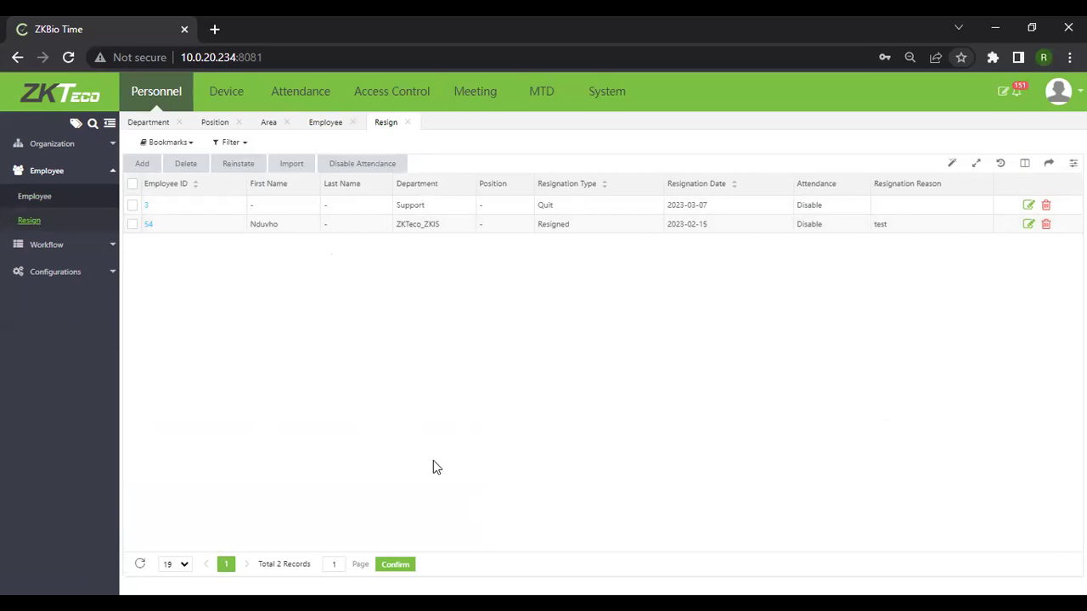
Open the Workflow Role page listing HR and Management, and start a new role.
click(68, 243)
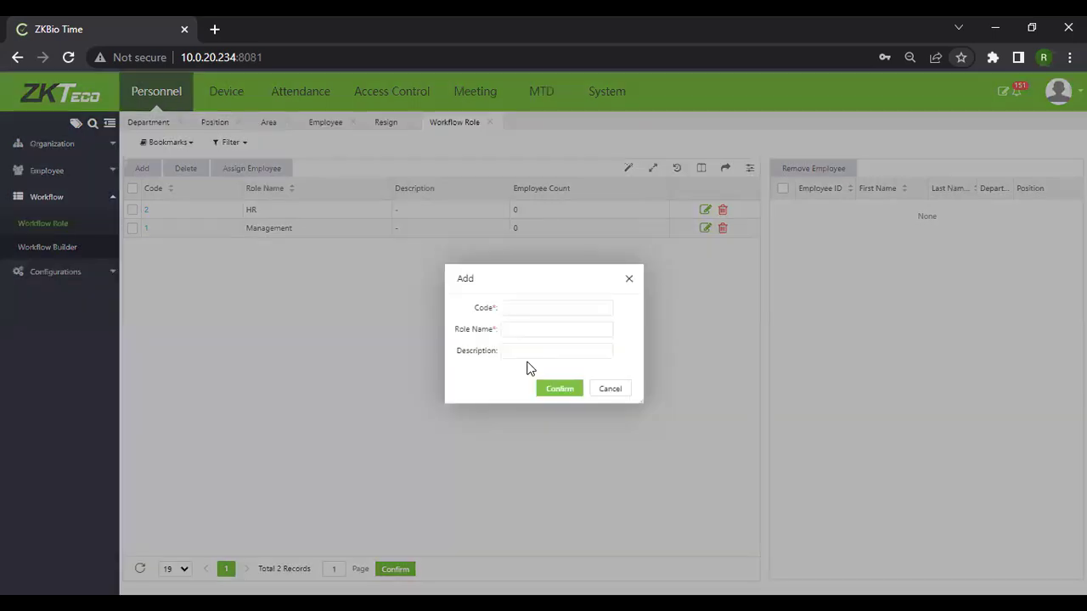
Create workflow role CEO with code 3, then select it for editing.
click(526, 309)
text(3)
key(Tab)
text(Mana)
key(BackSpace)
key(BackSpace)
key(BackSpace)
key(BackSpace)
text(CEO)
click(560, 388)
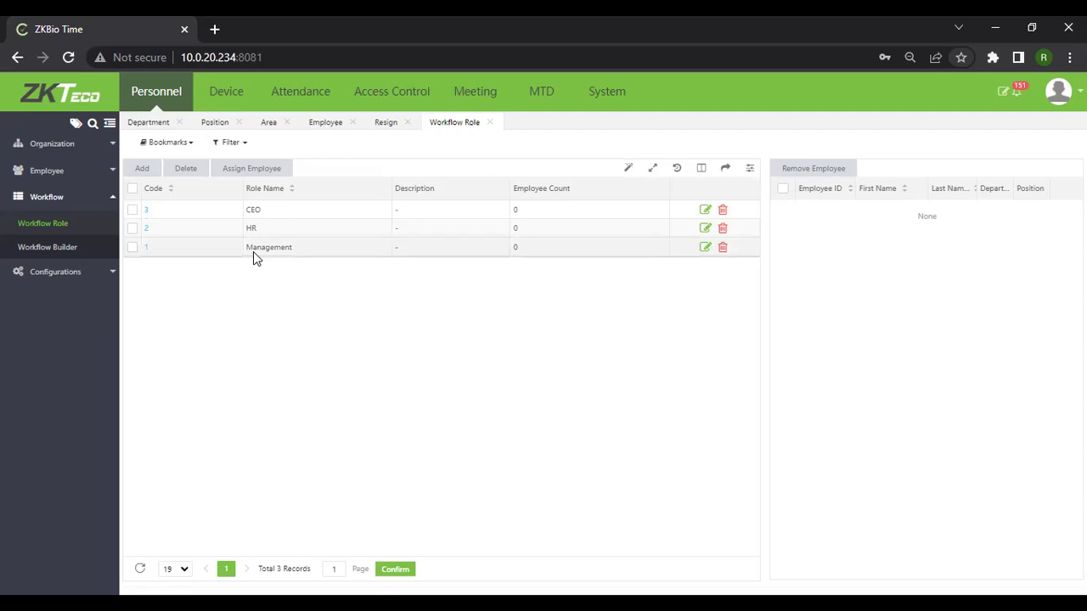
click(705, 210)
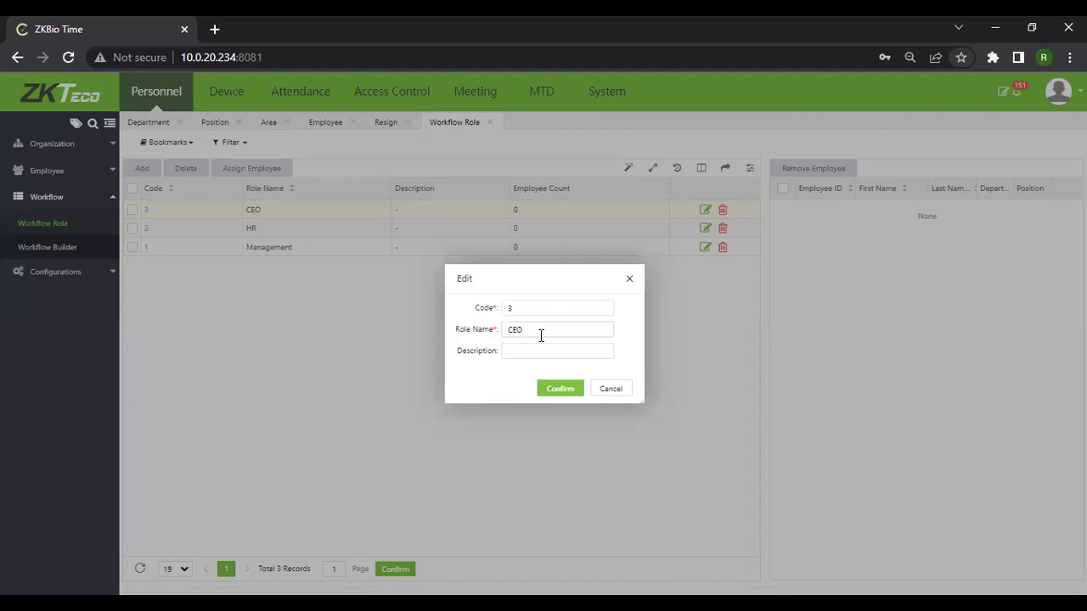
click(635, 279)
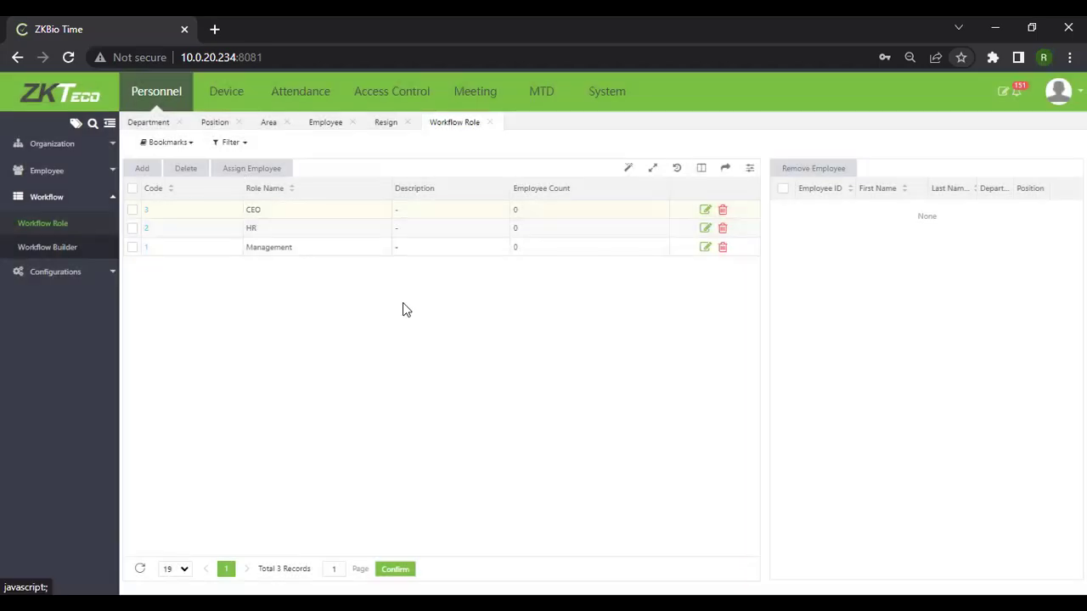
Assign the Sales department employee to the CEO workflow role.
click(132, 210)
click(251, 169)
click(271, 360)
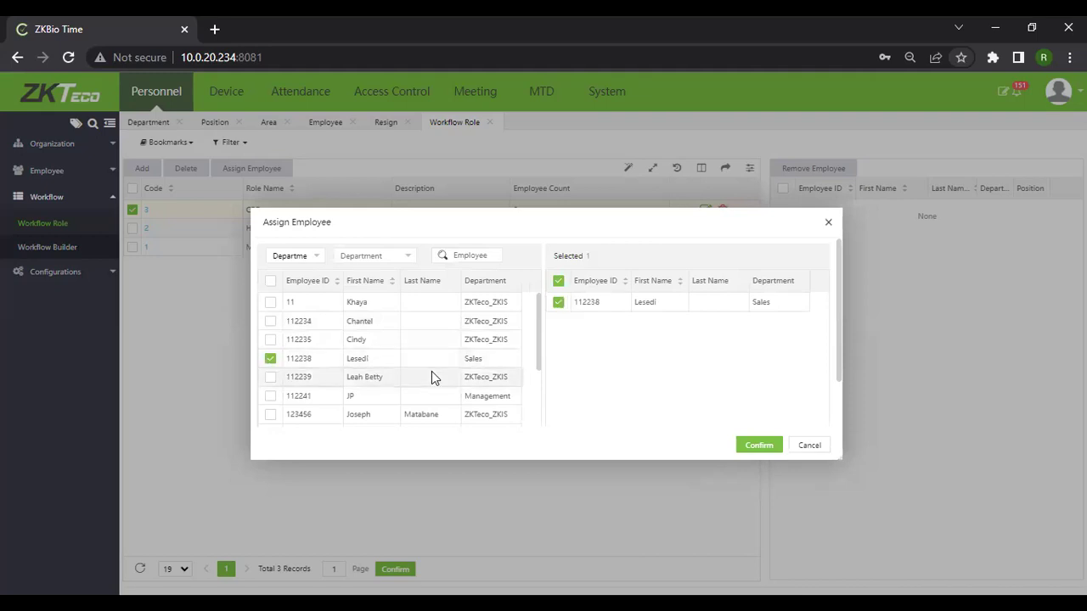
click(764, 446)
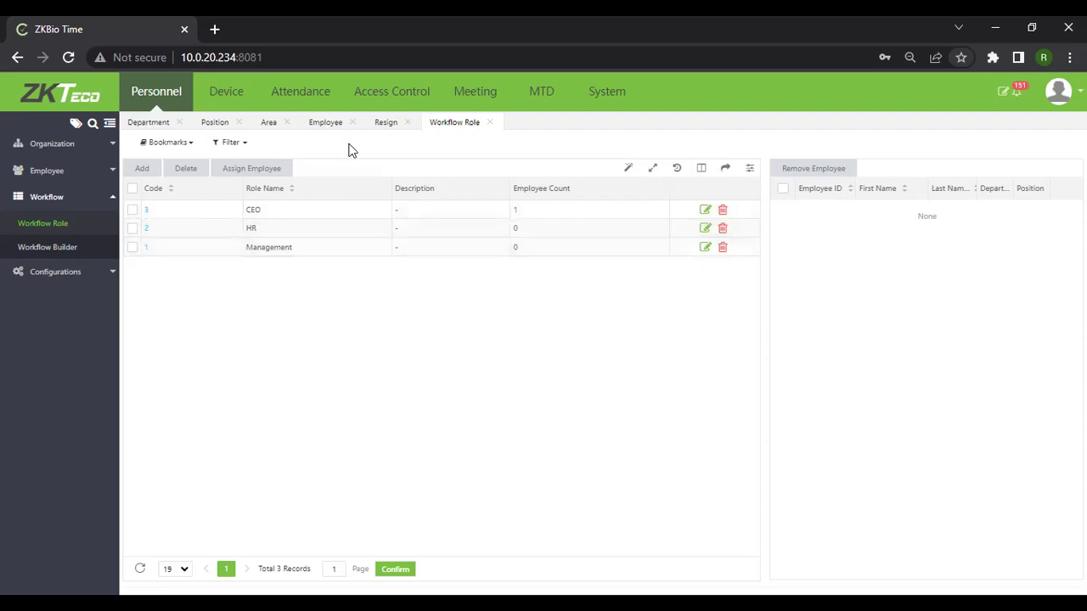
click(34, 255)
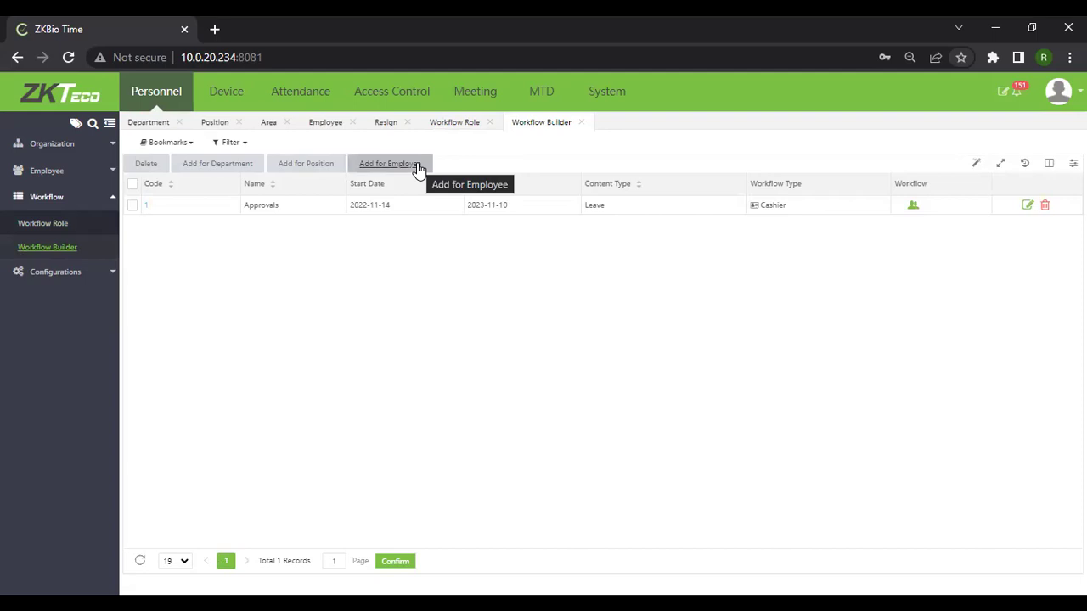
Begin an Add for Department workflow with code 2 and content type Leave.
click(227, 169)
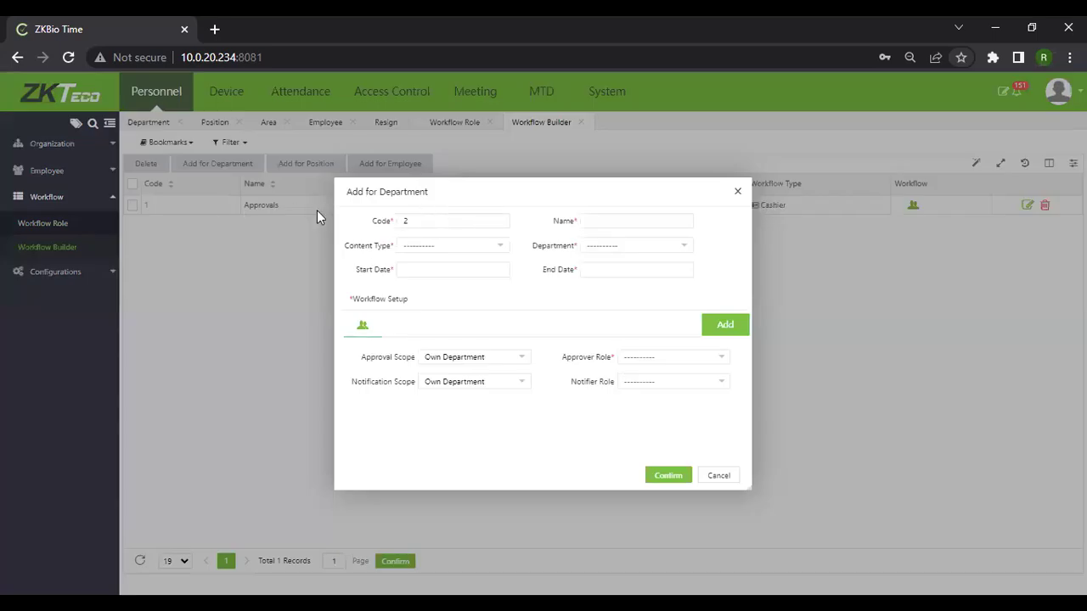
click(427, 252)
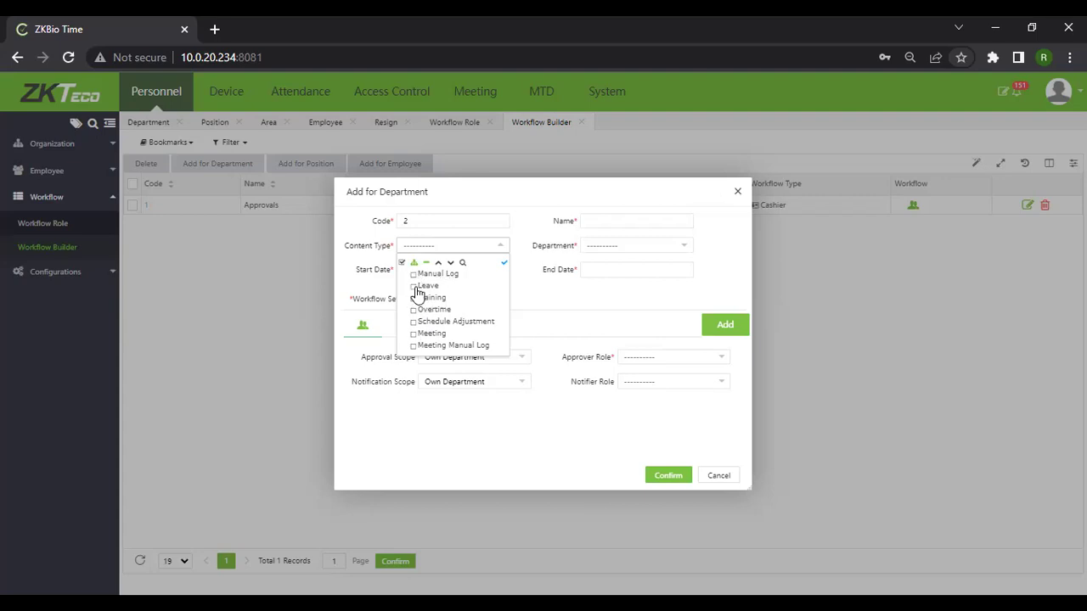
click(416, 287)
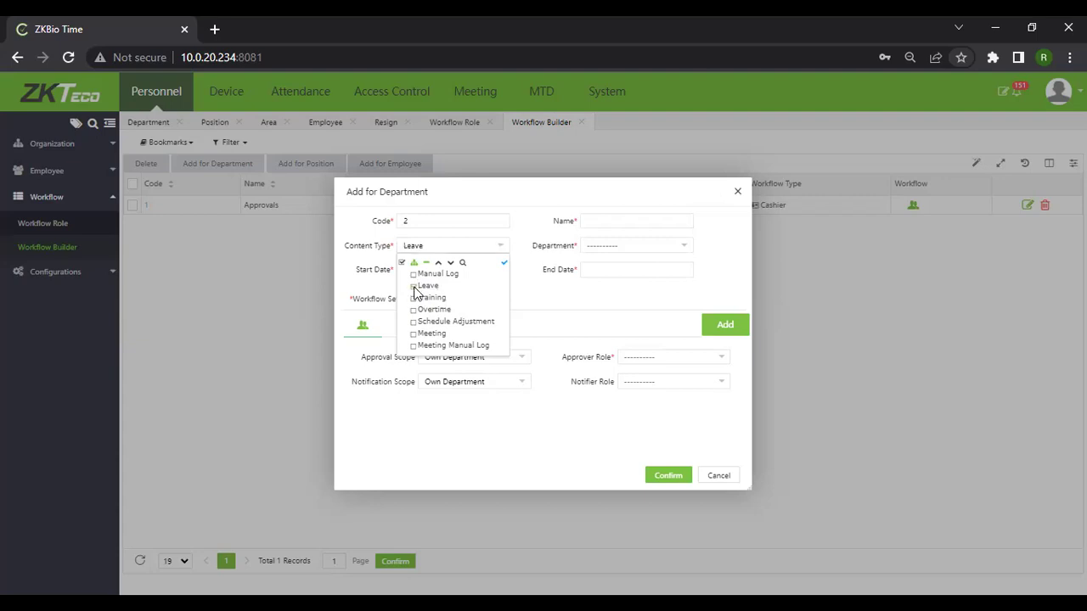
click(504, 264)
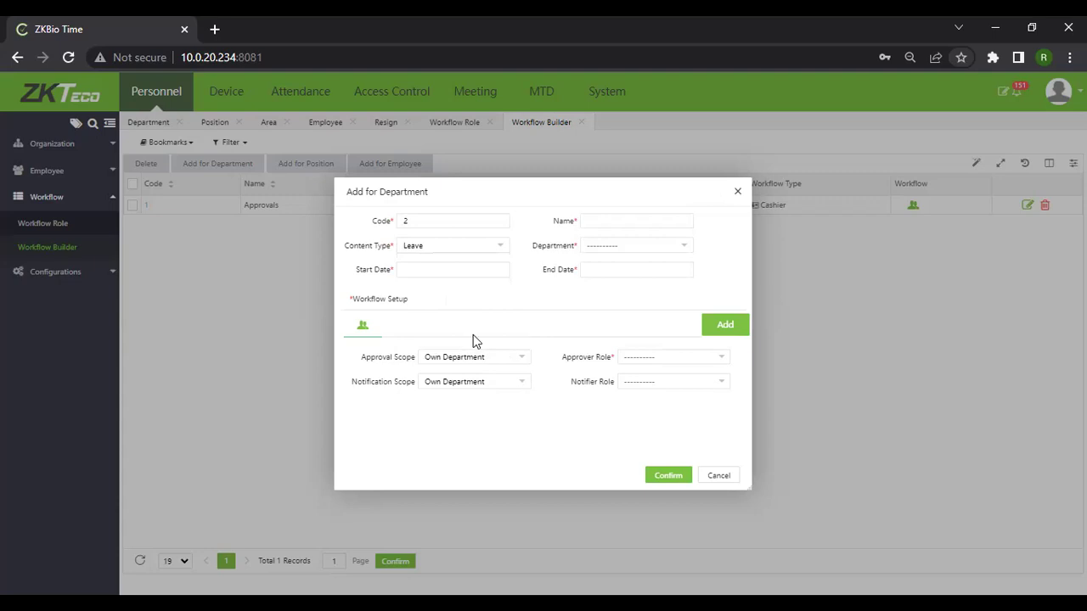
Set the workflow's start date to 2023-02-07 and end date to 2024-03-31.
click(450, 270)
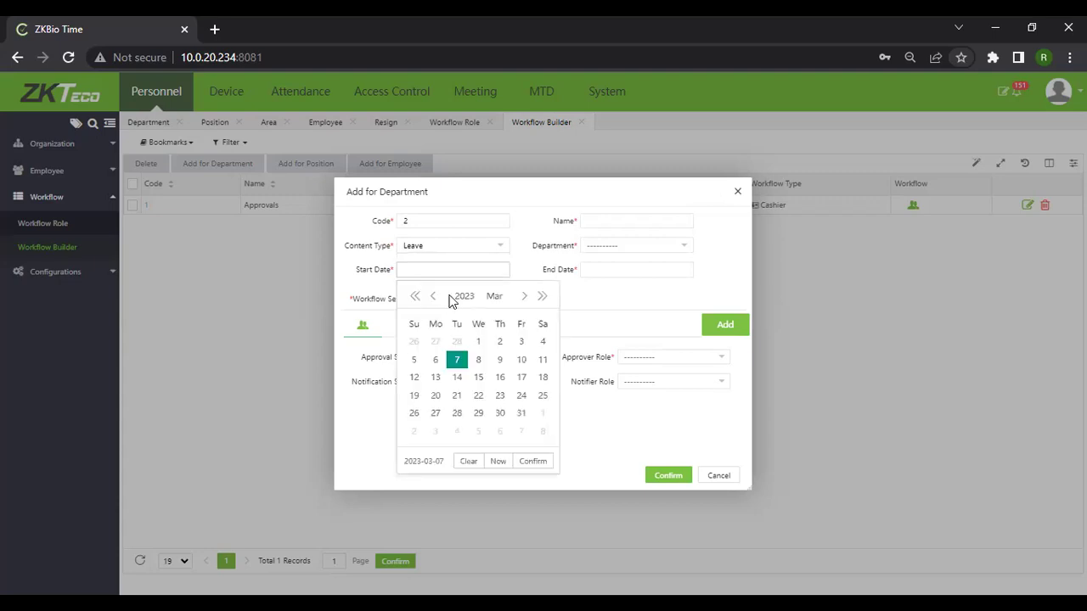
click(541, 296)
click(432, 296)
click(414, 296)
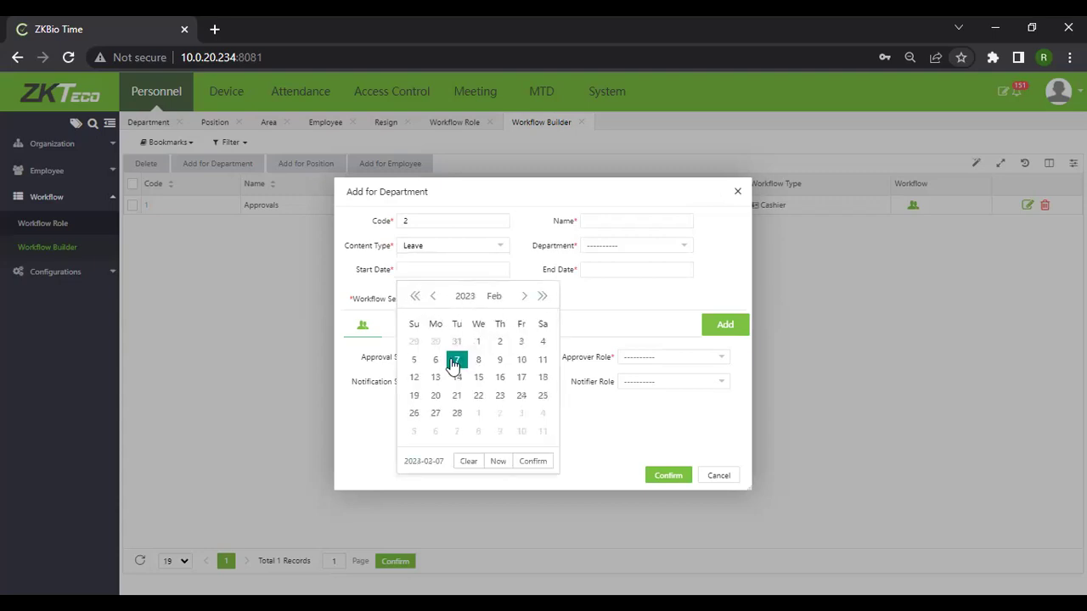
click(609, 269)
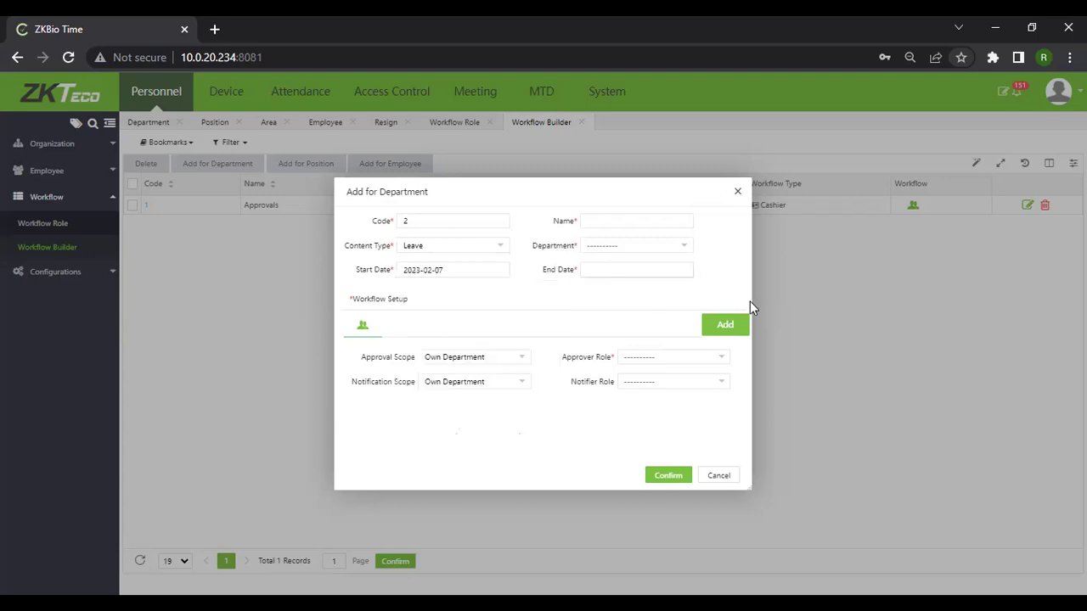
click(726, 297)
click(599, 432)
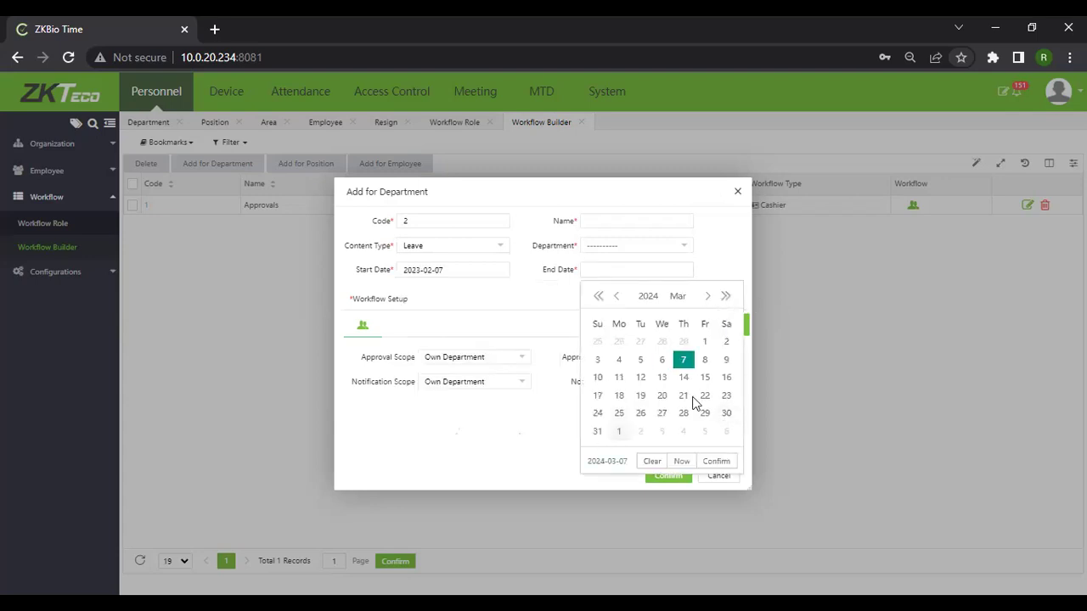
Name the workflow APROVALS1 and assign it to the Repairs department.
click(625, 222)
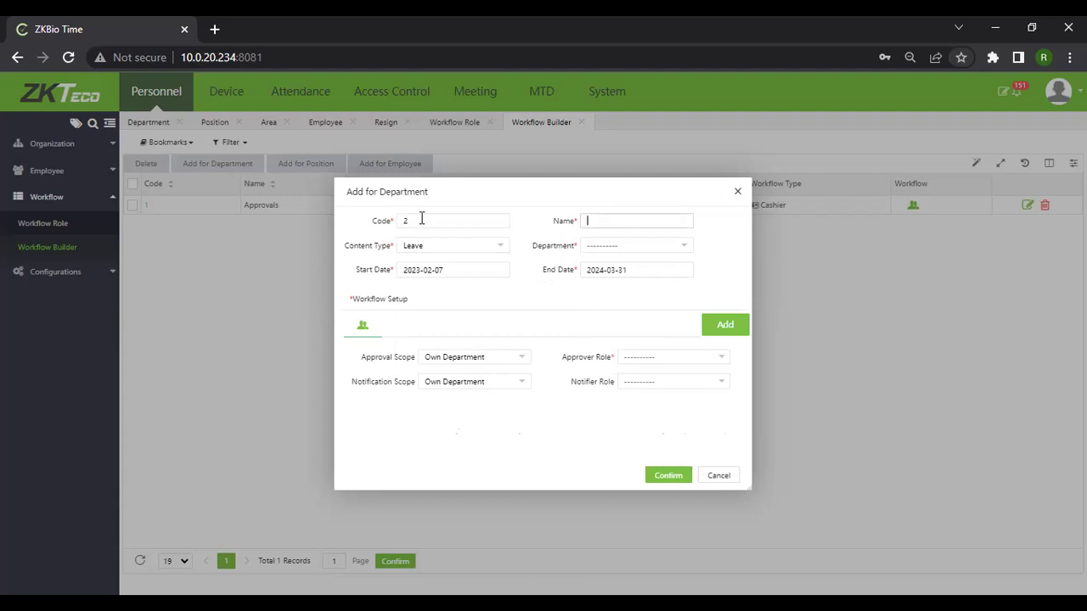
text(APROVALS1)
click(622, 248)
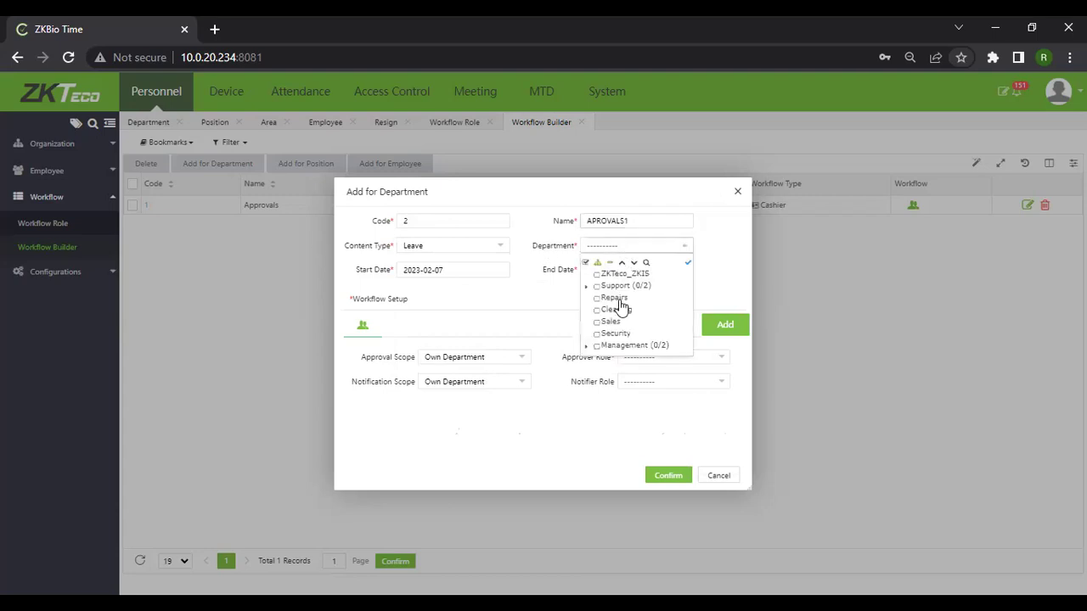
click(689, 268)
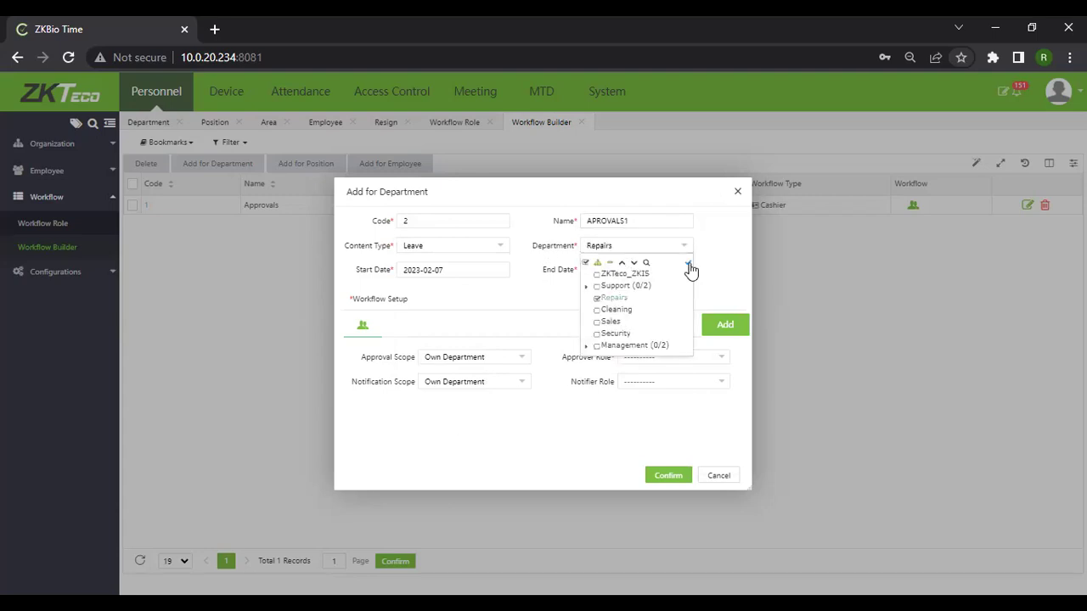
click(599, 262)
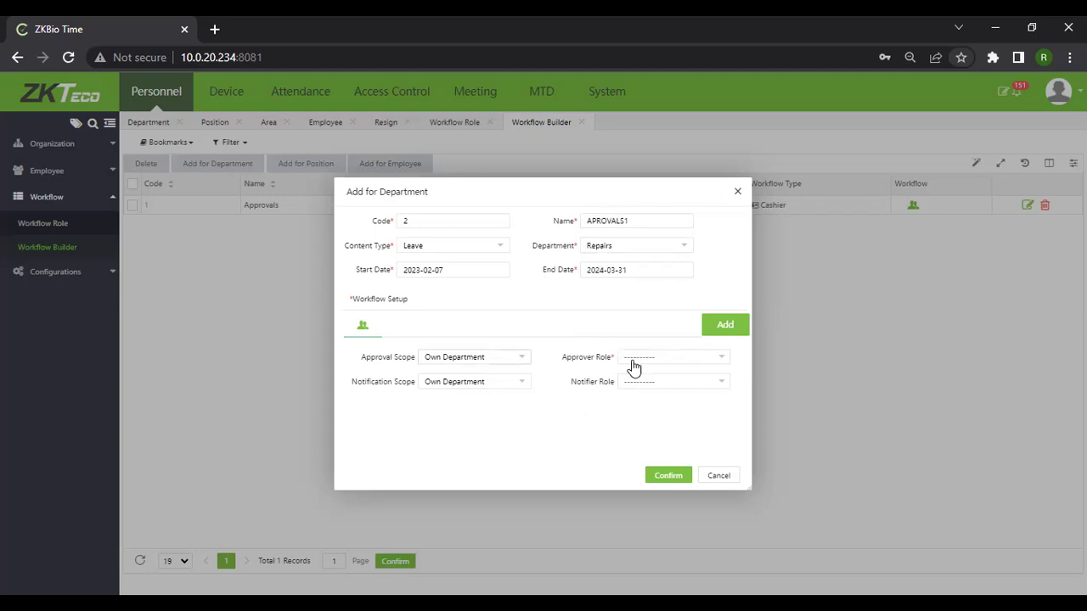
Set the first step's approver role to HR, with HR and CEO as notifiers.
click(720, 364)
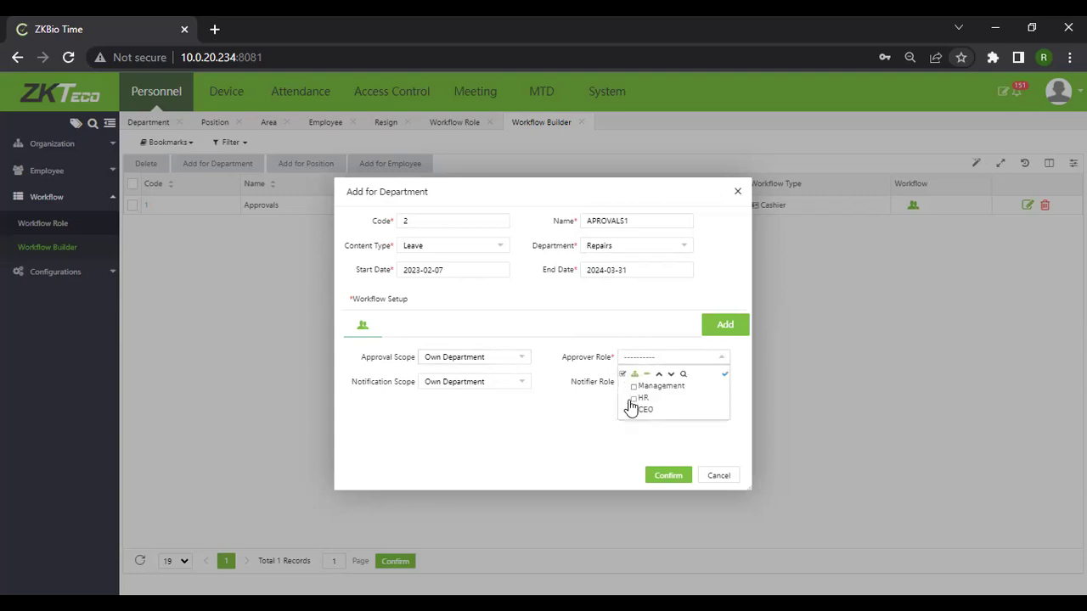
click(633, 398)
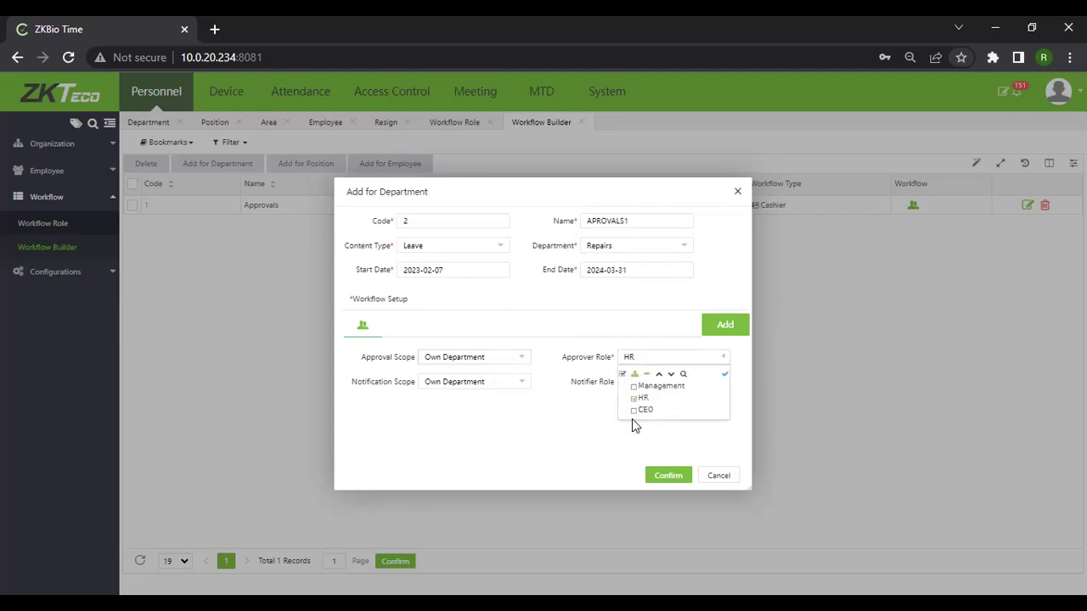
click(723, 377)
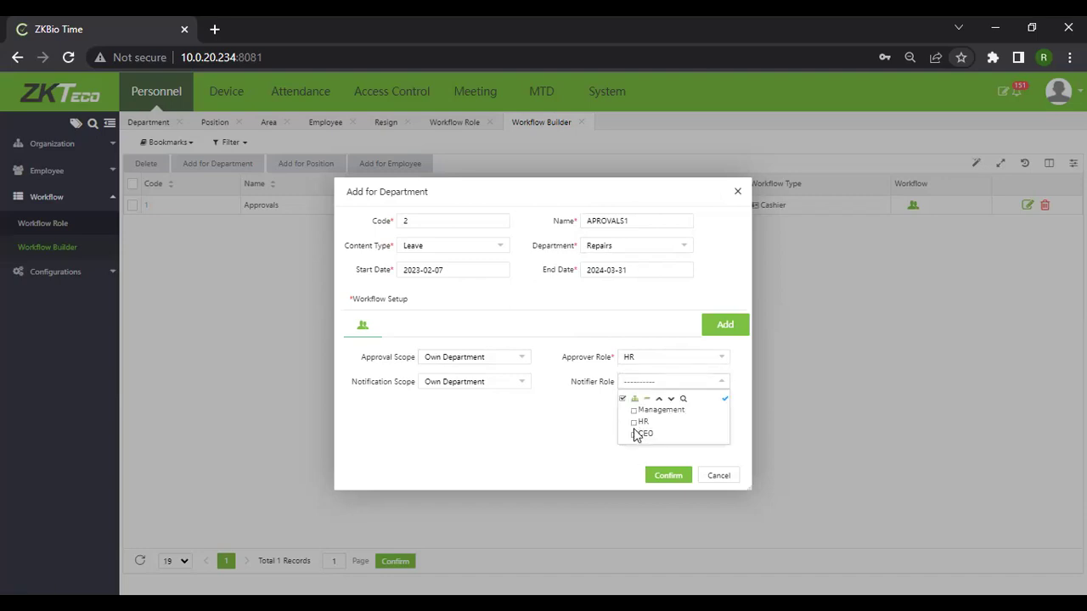
click(635, 434)
click(638, 422)
Add a second step approved by CEO, notifying HR and CEO, and save APROVALS1.
click(720, 327)
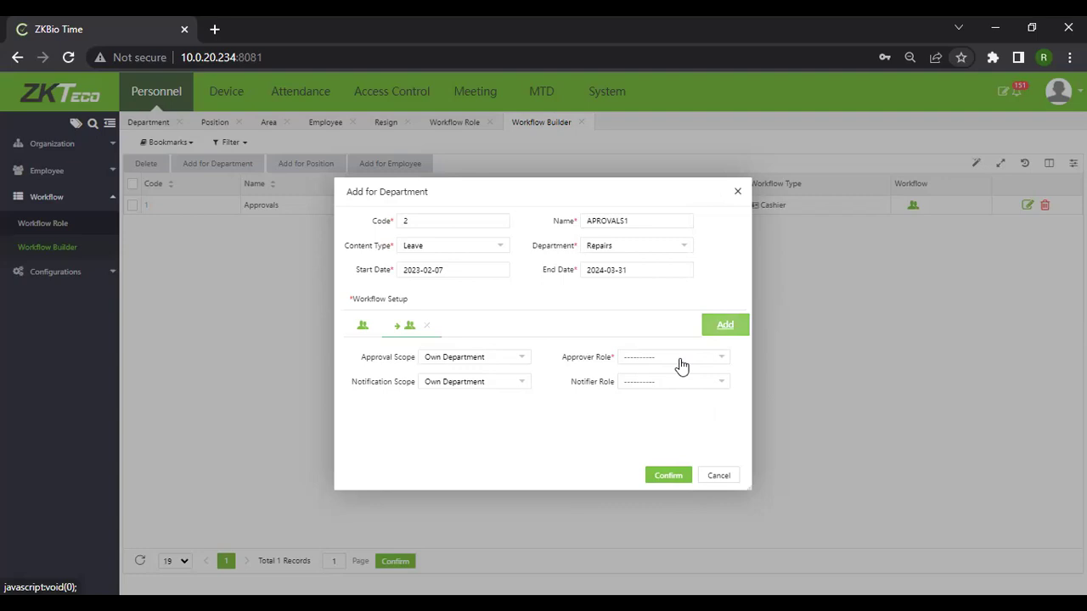
click(722, 360)
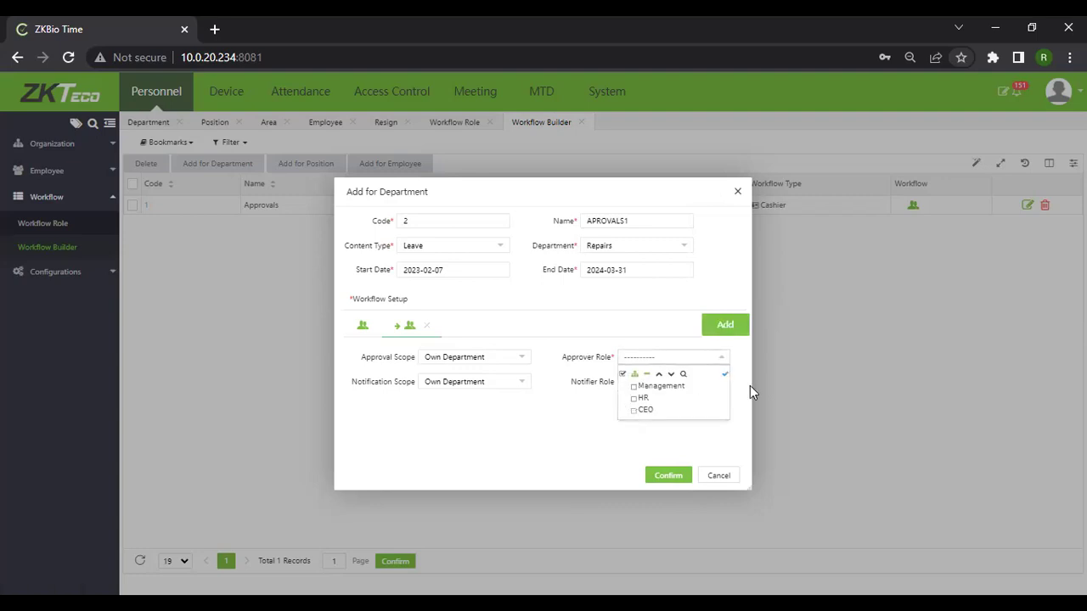
click(631, 439)
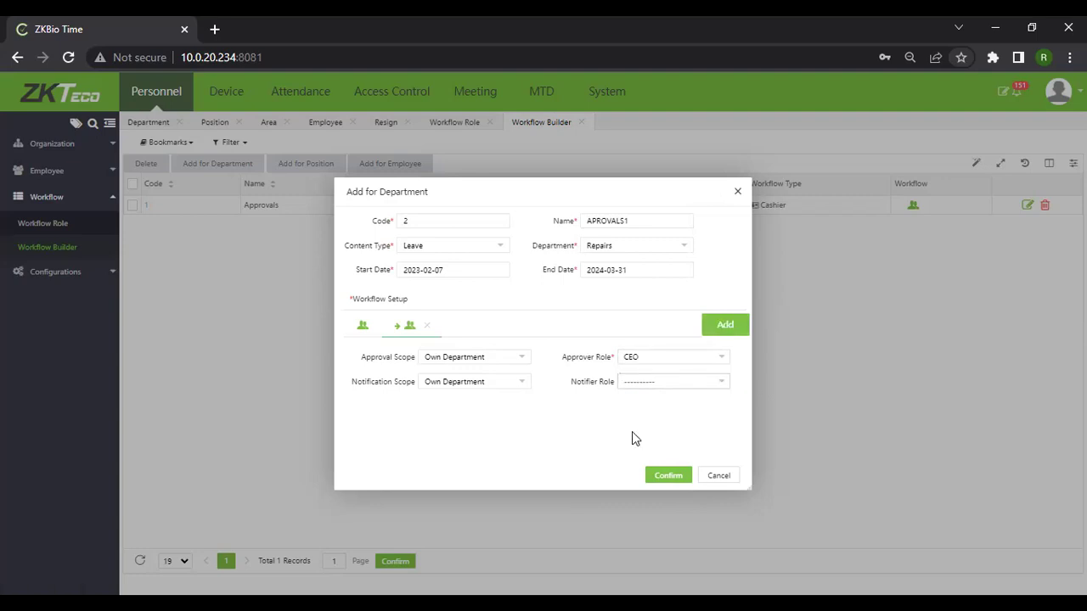
click(671, 381)
click(633, 422)
click(634, 434)
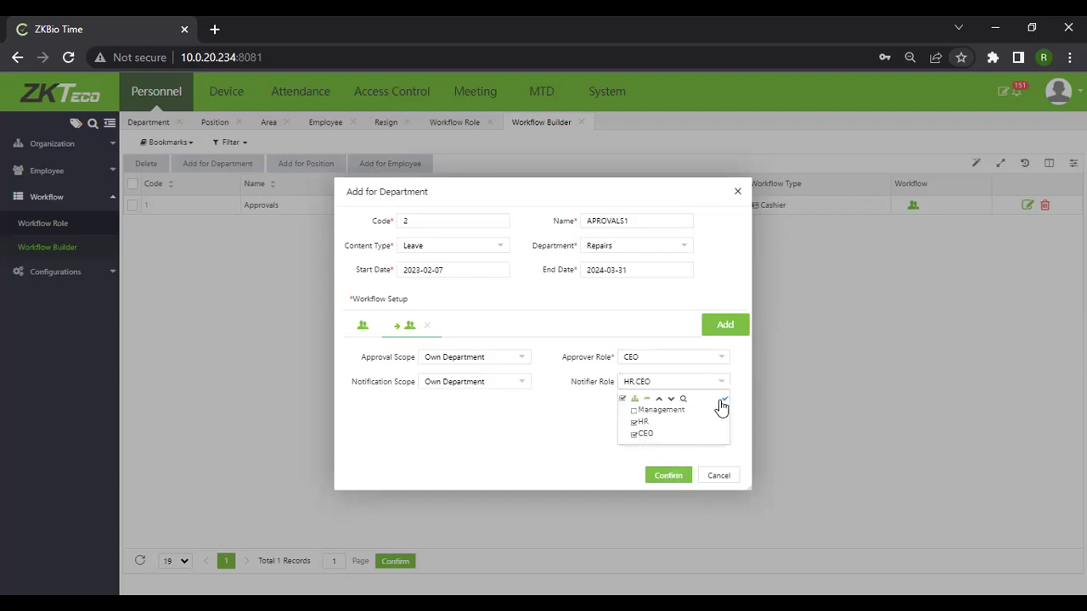
click(680, 476)
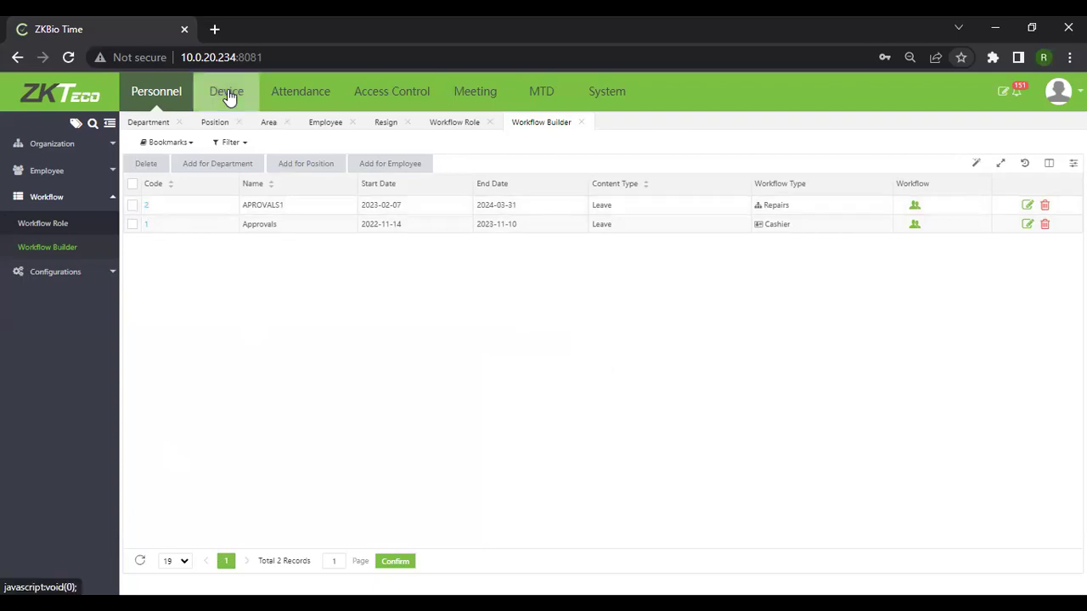
Show the Device list, read a device's State tooltip, then switch to the Break Time slideshow.
click(228, 97)
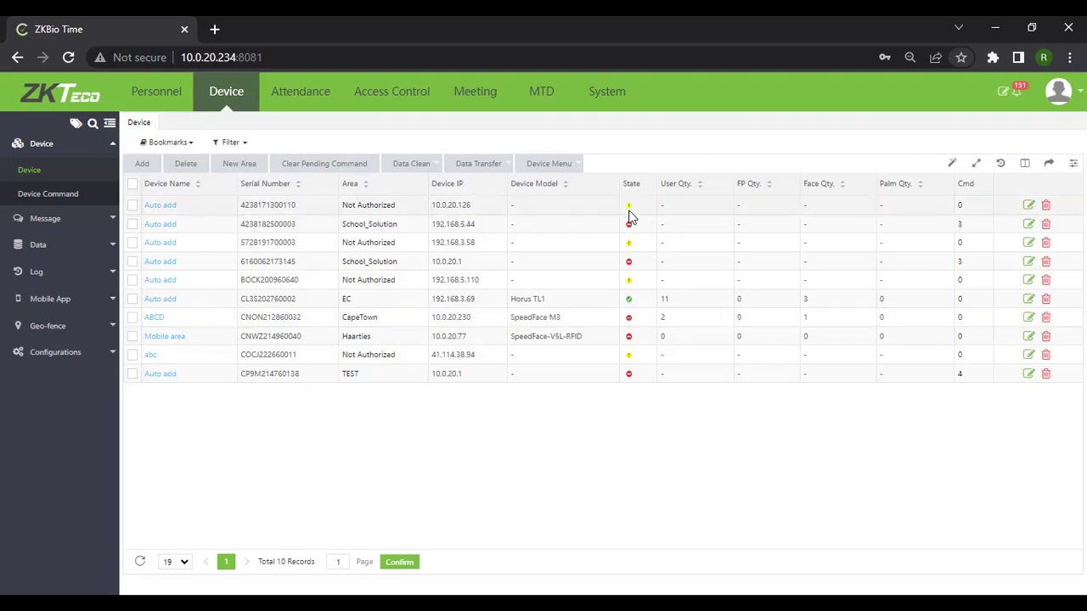
mouse_move(630, 217)
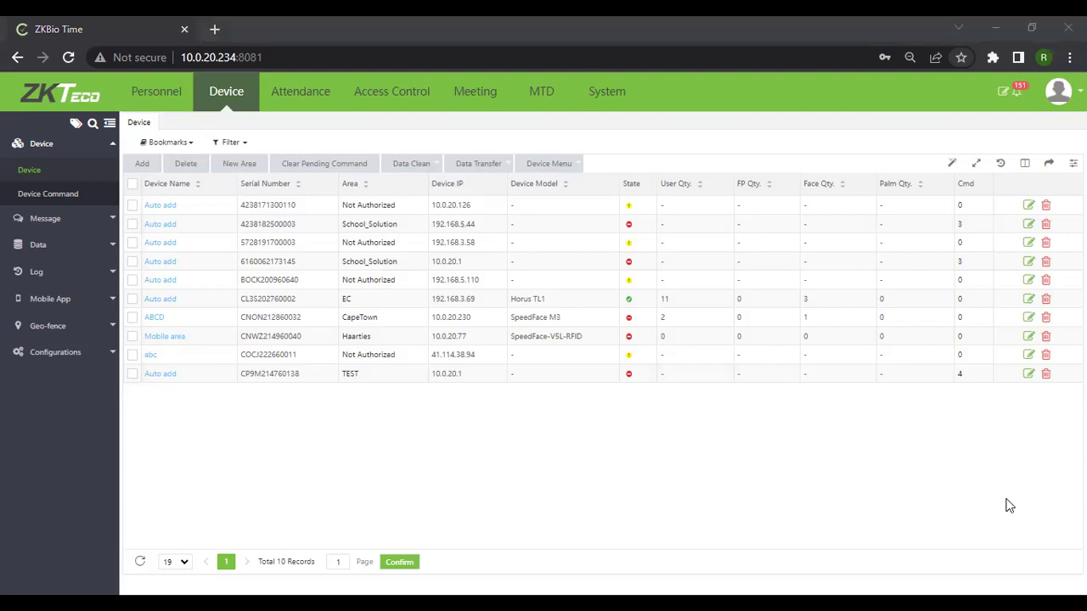
key(alt+Tab)
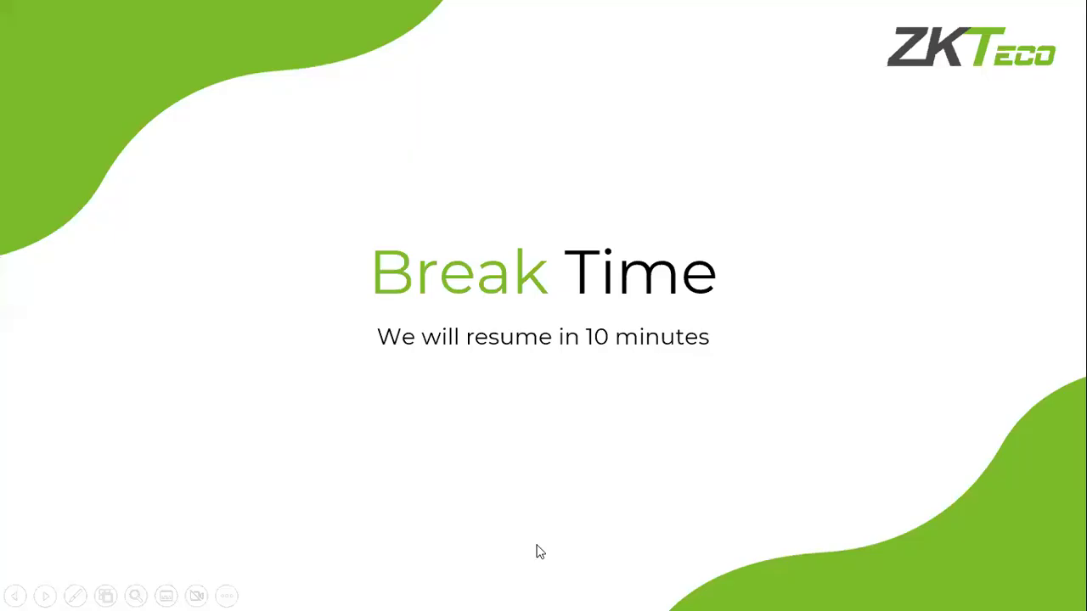
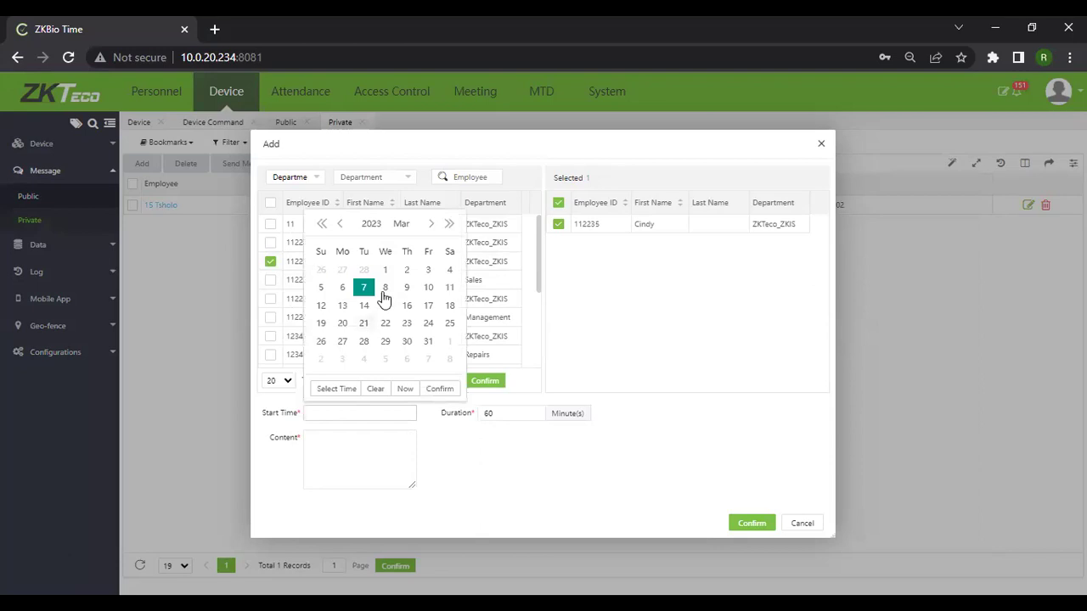
Set the private message start date to 2023-03-10 and enter 'Happy birthday' as its content.
click(428, 287)
click(396, 473)
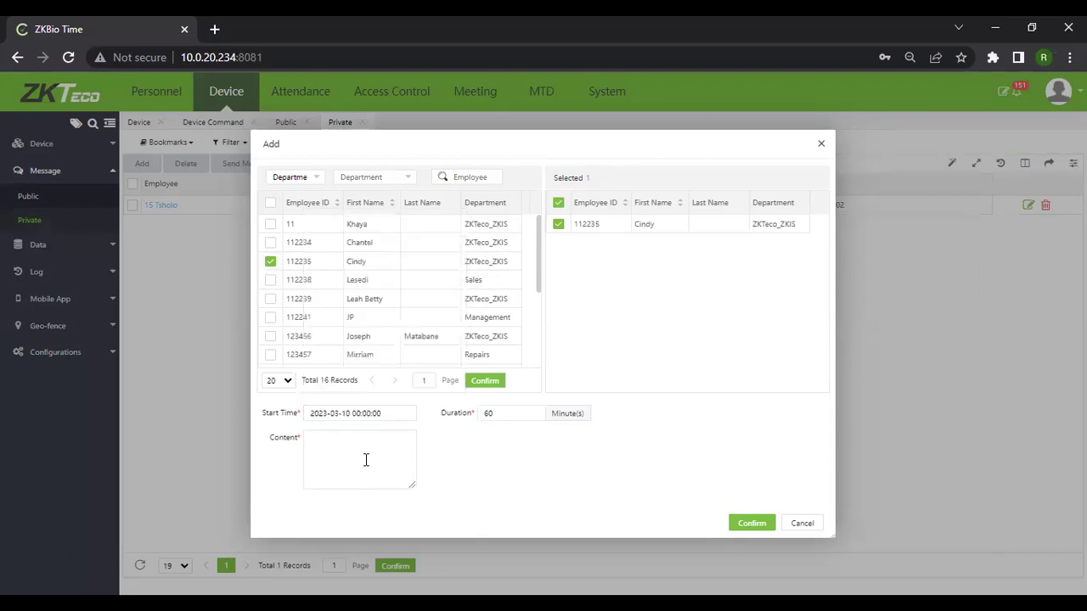
click(367, 460)
text(Happy bity)
key(BackSpace)
text(thday)
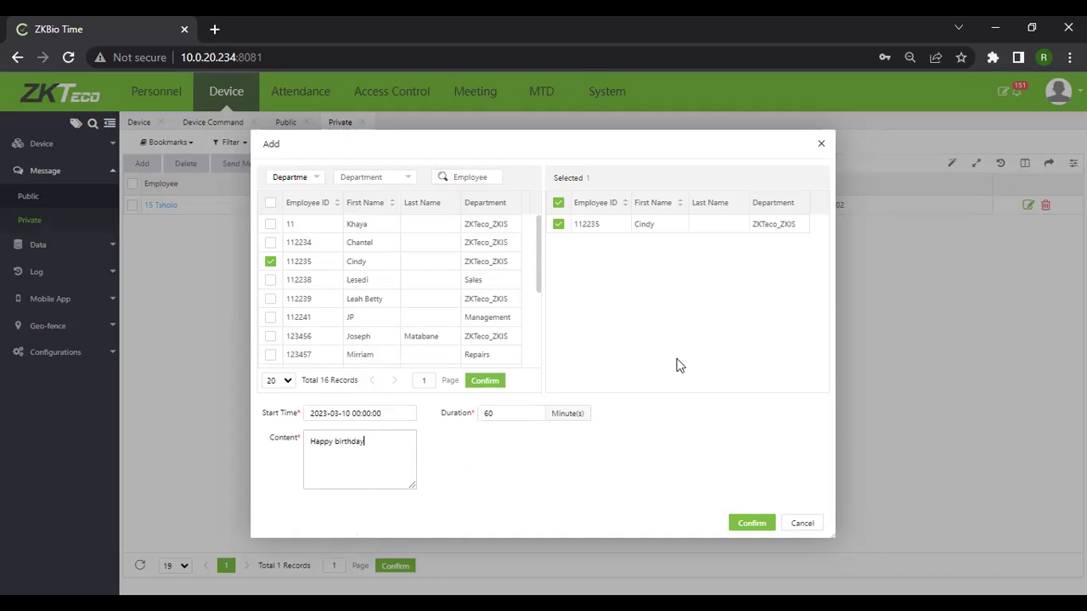
Save the Happy birthday private message, then go to the System area's user groups.
click(759, 527)
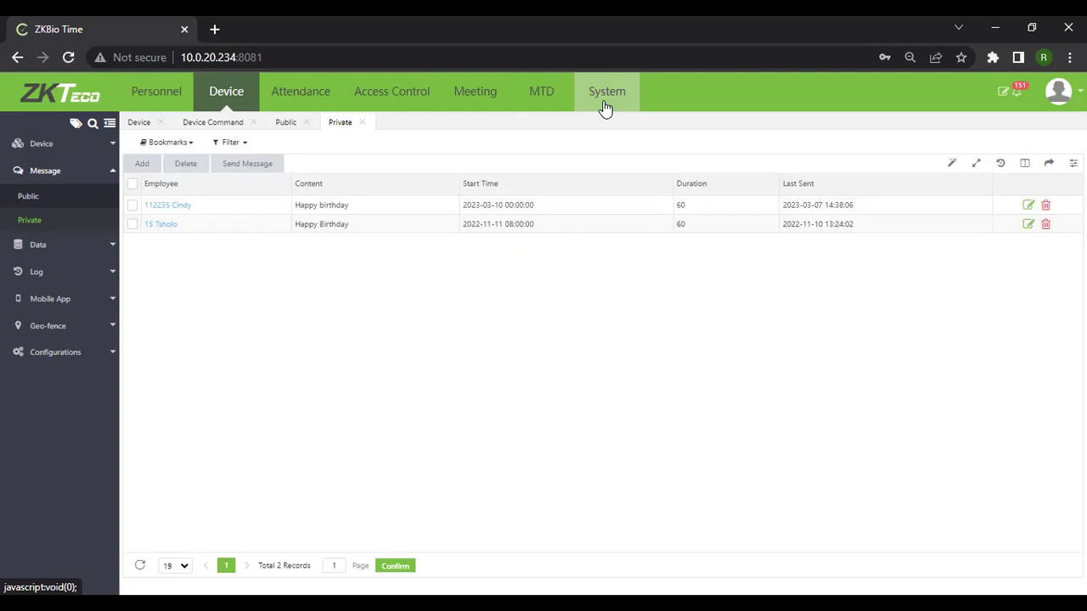
click(605, 108)
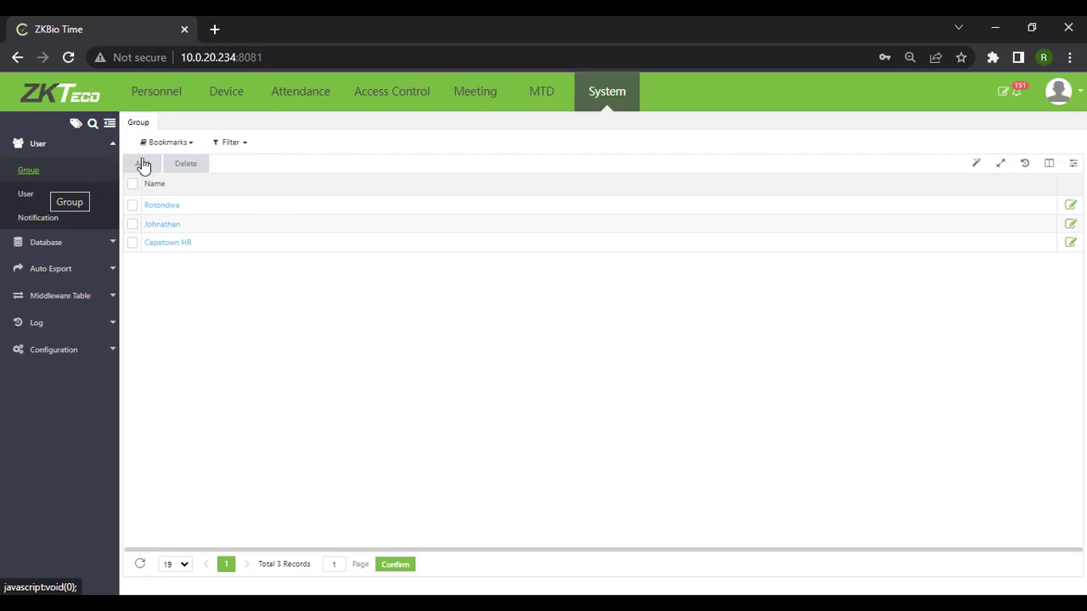
Create user group 'Mpumalanga manger' with all Personnel and Attendance permissions ticked.
click(142, 163)
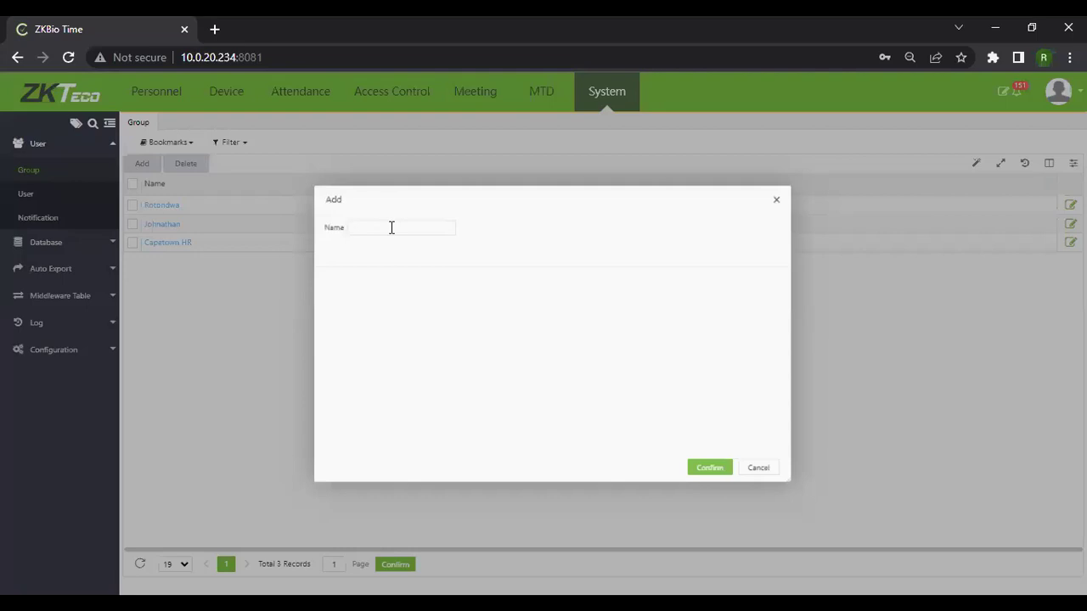
text(Mp)
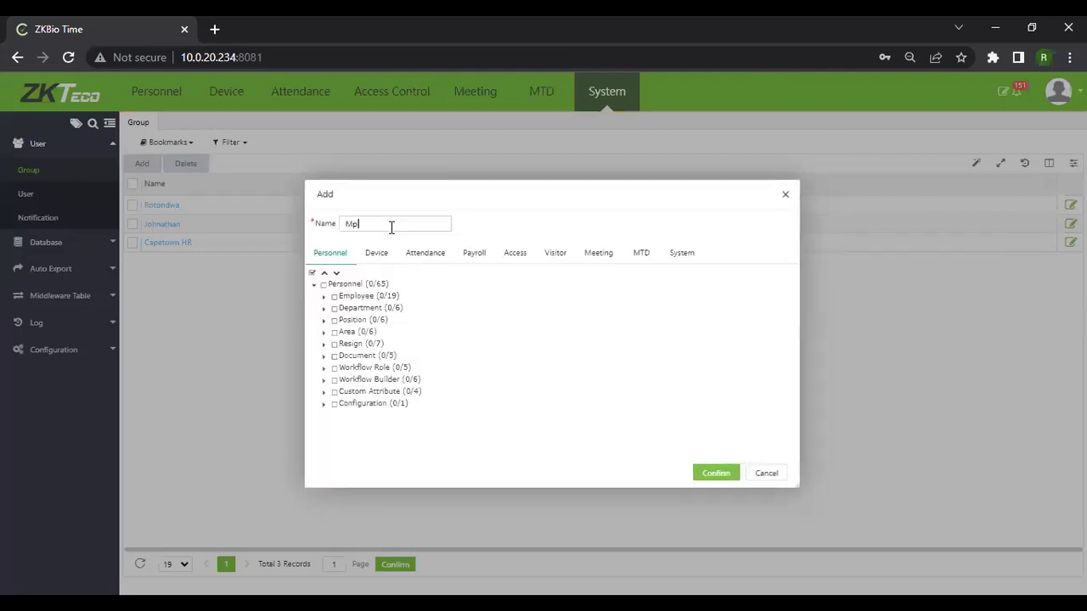
text(umalanga manger)
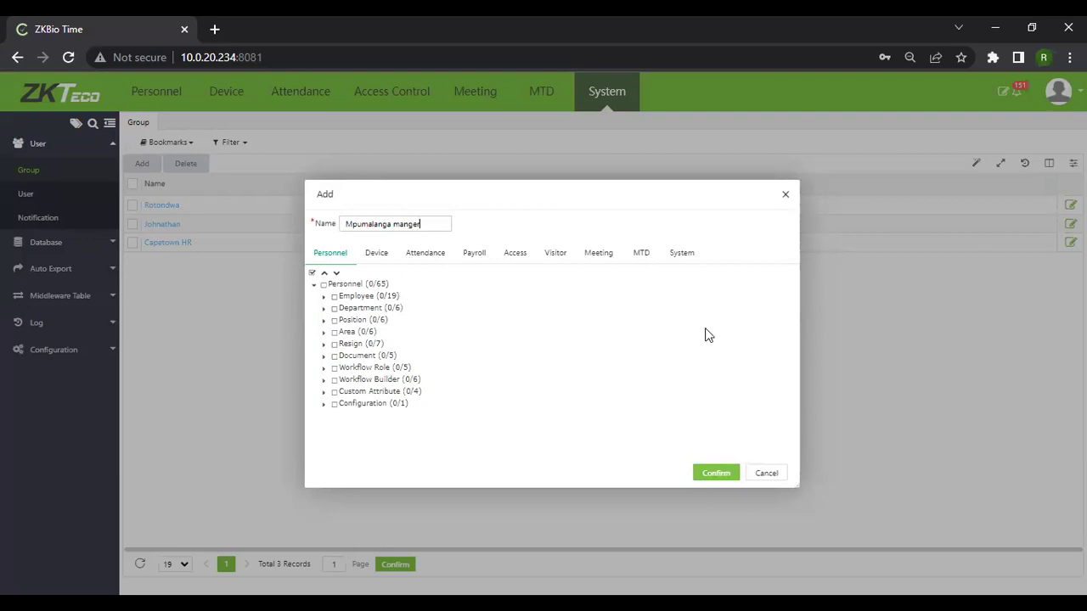
click(324, 284)
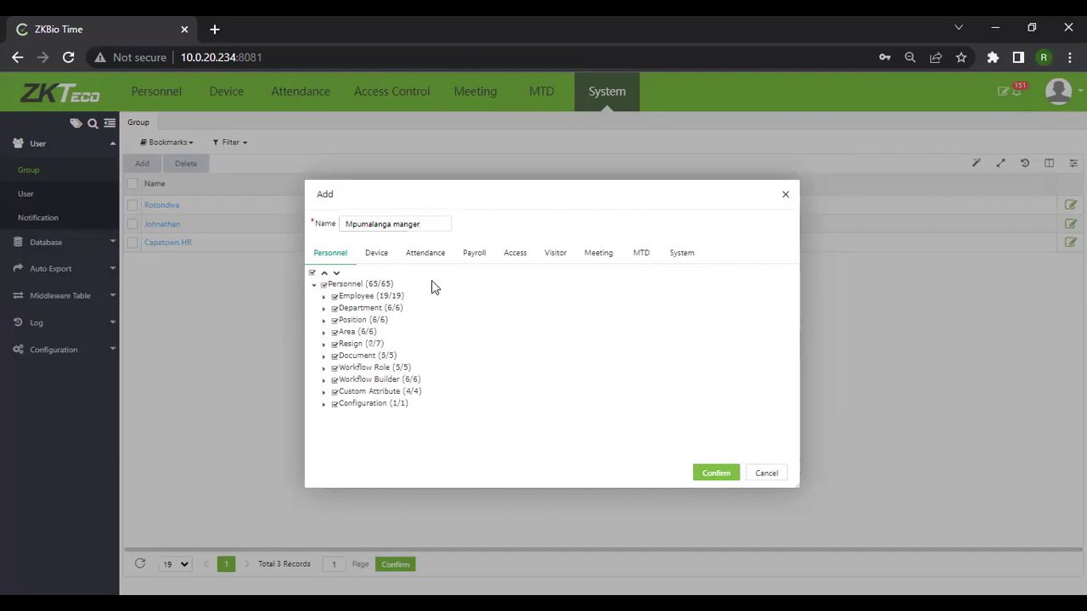
click(378, 255)
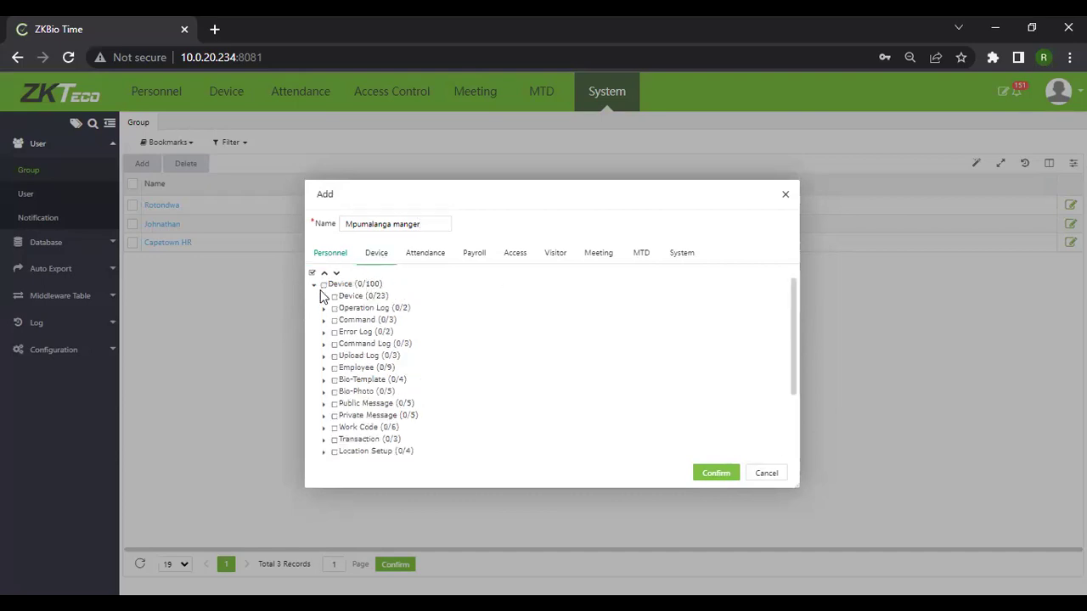
click(422, 255)
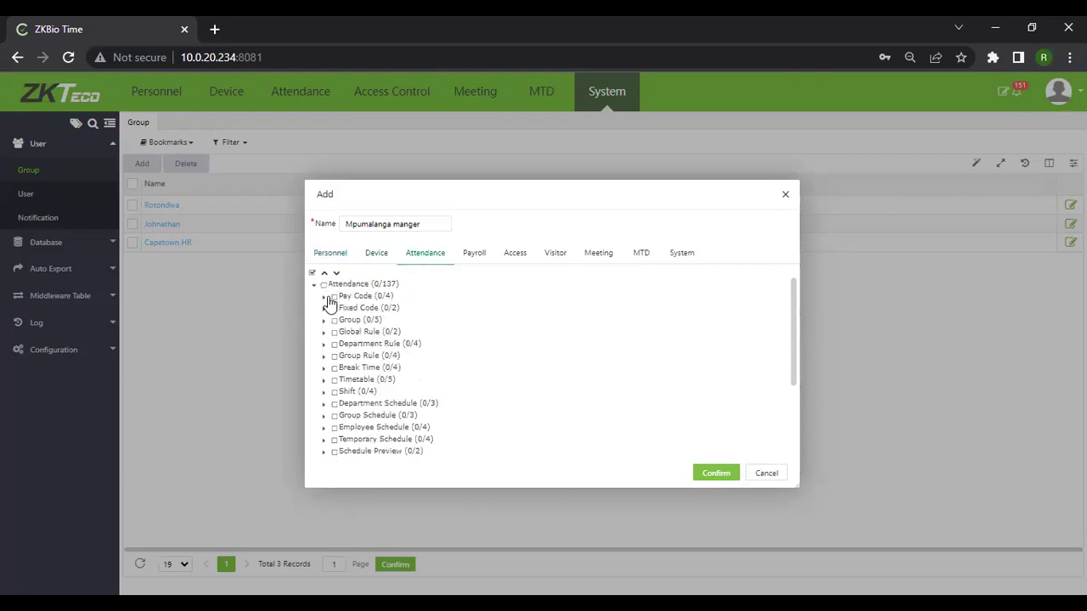
click(324, 284)
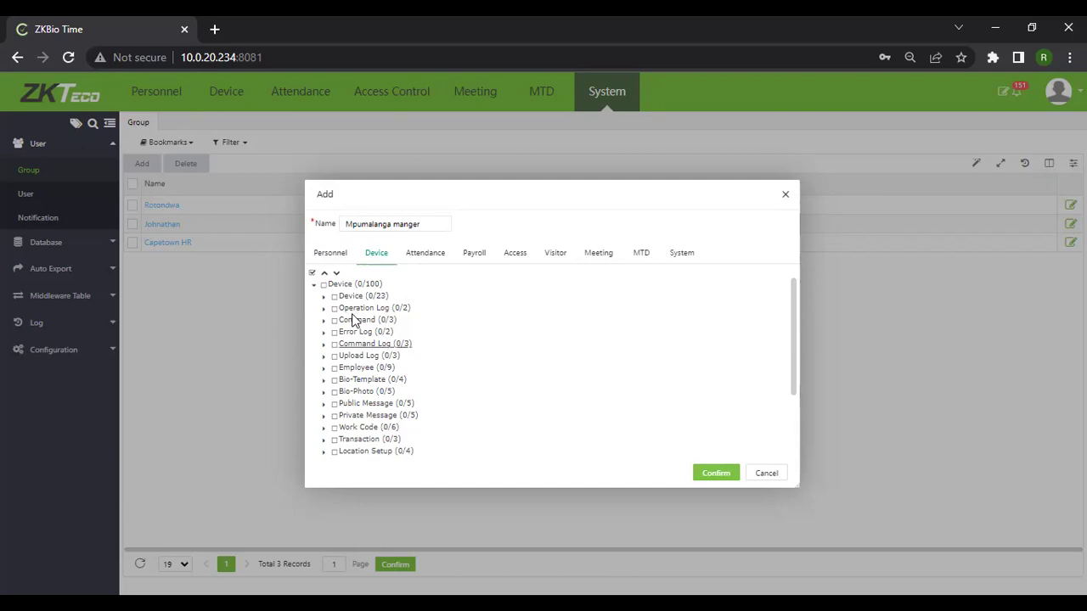
click(718, 478)
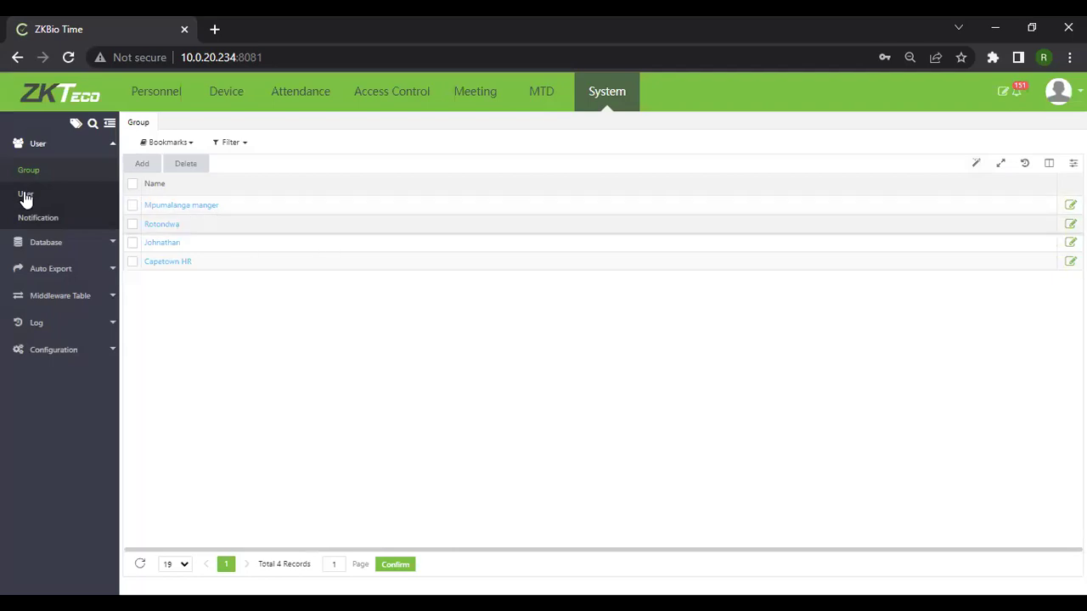
click(26, 196)
Start a new system user, entering a username and the password twice.
click(148, 166)
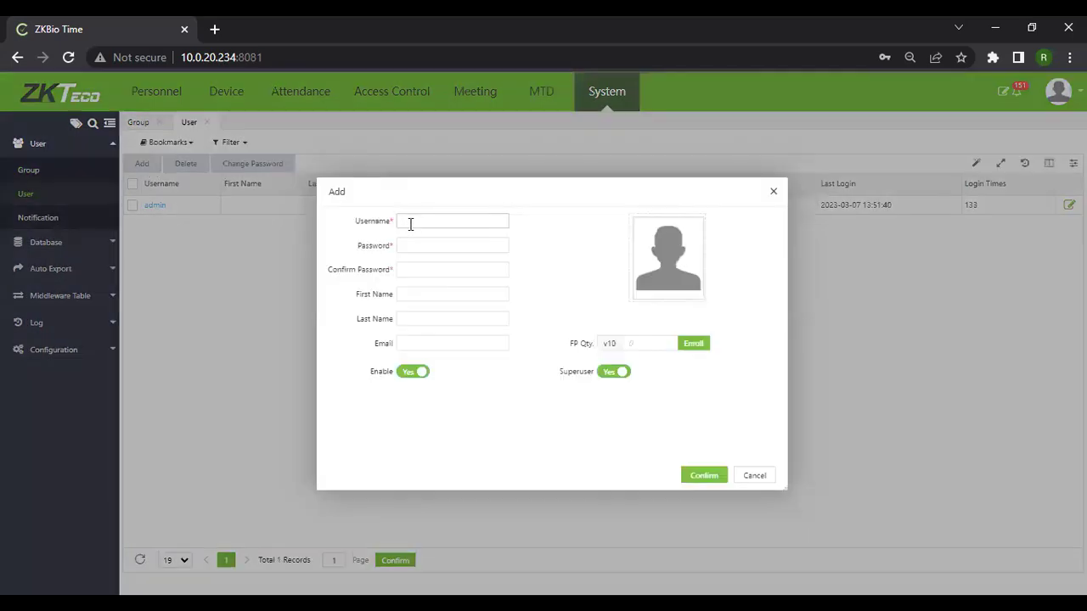
click(409, 223)
text(MPM)
key(Tab)
text(*************)
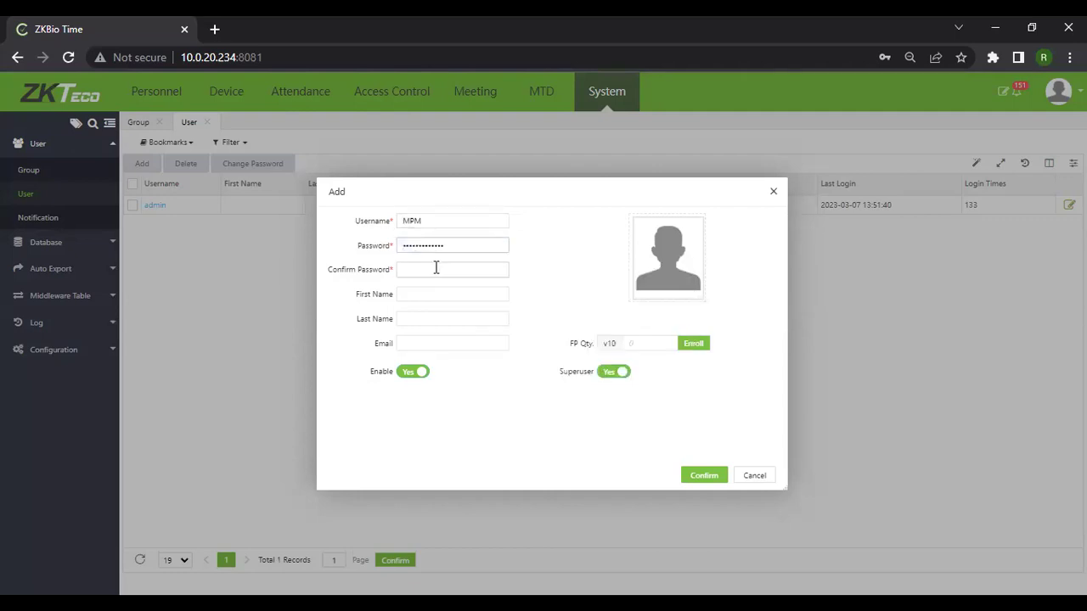
click(436, 269)
key(ctrl+v)
text(**)
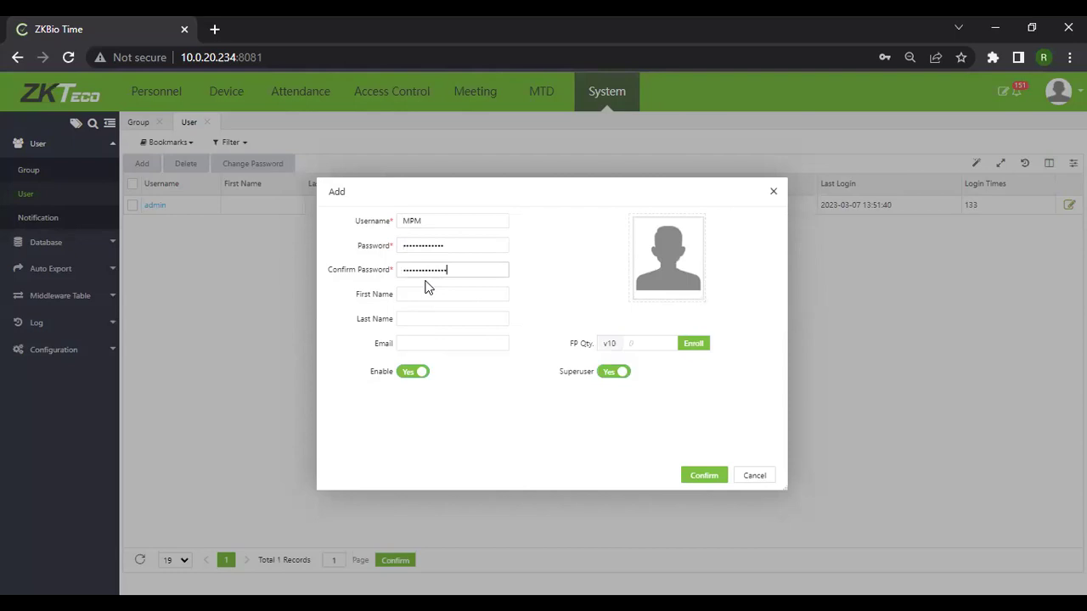
key(BackSpace)
Fill in the user's first name and turn off superuser rights.
click(432, 301)
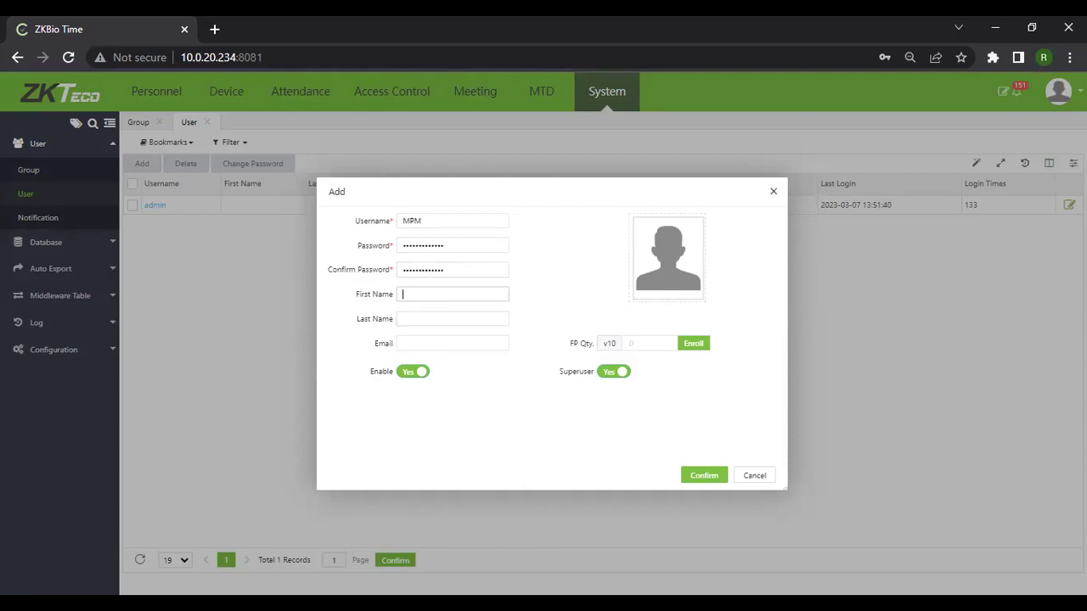
text(Mirriam)
click(631, 370)
click(615, 378)
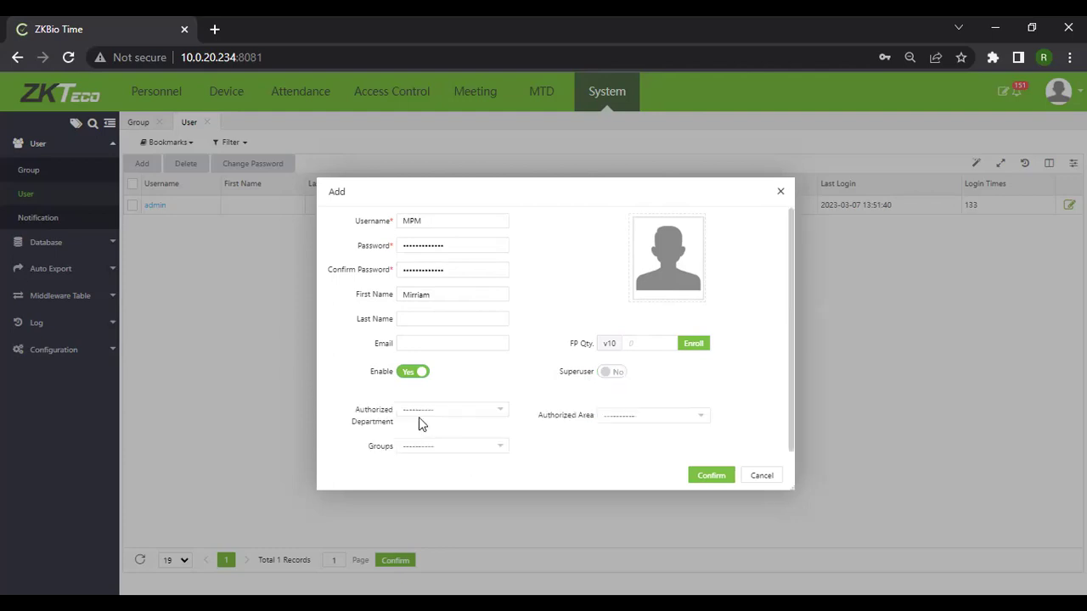
Authorize departments Repairs and Cleaning and area Mpumalanga, then cancel the new user unsaved.
click(505, 414)
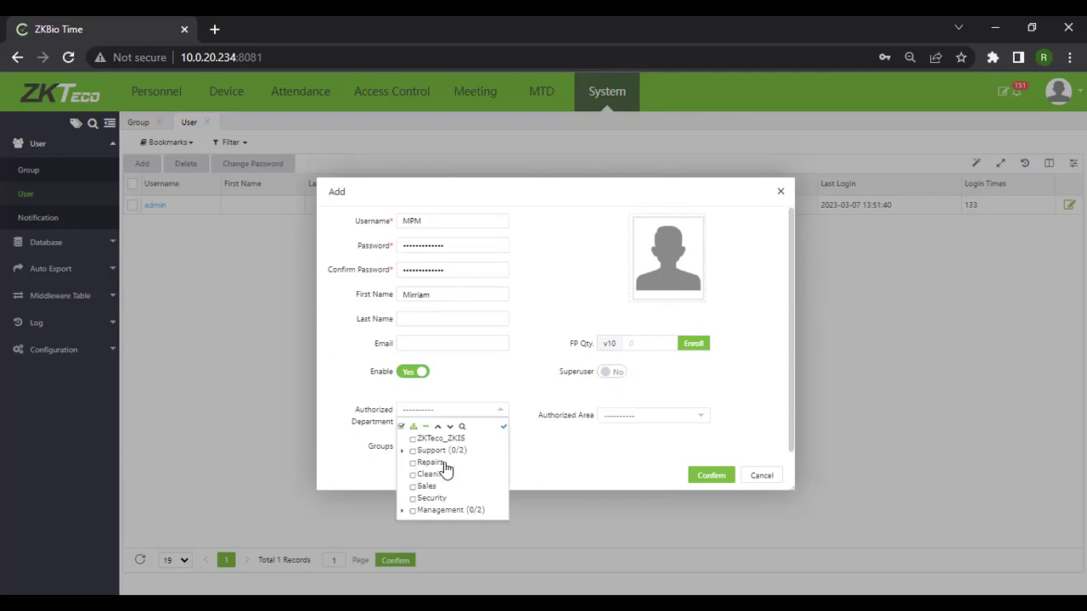
click(423, 463)
click(413, 473)
click(438, 391)
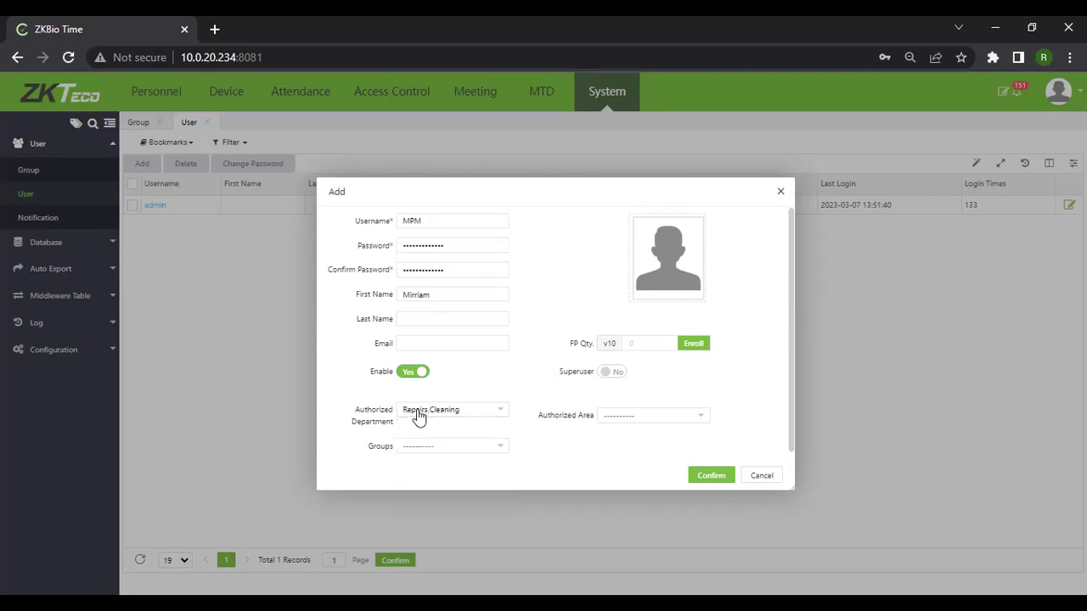
click(616, 411)
click(620, 398)
click(423, 226)
click(755, 477)
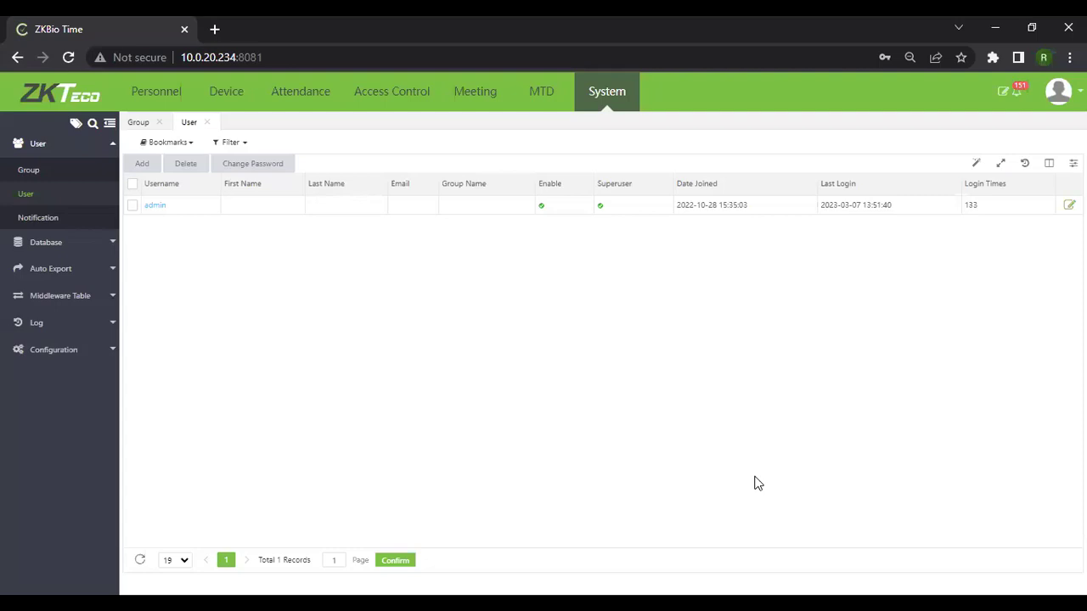
Open the automatic database backup settings and cycle frequency through Daily, Weekly, then Monthly.
click(109, 246)
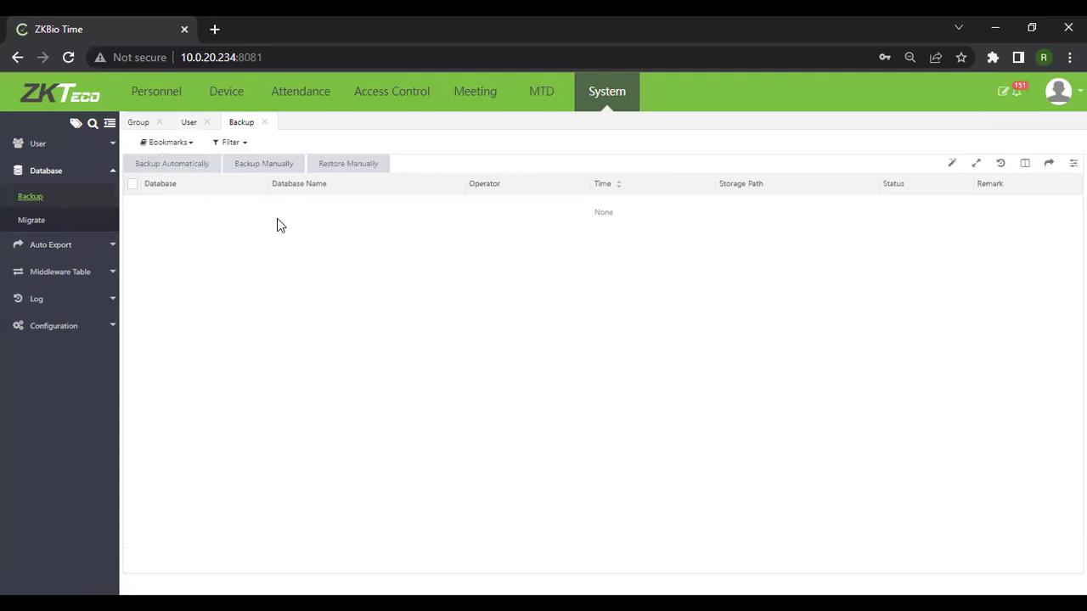
click(176, 170)
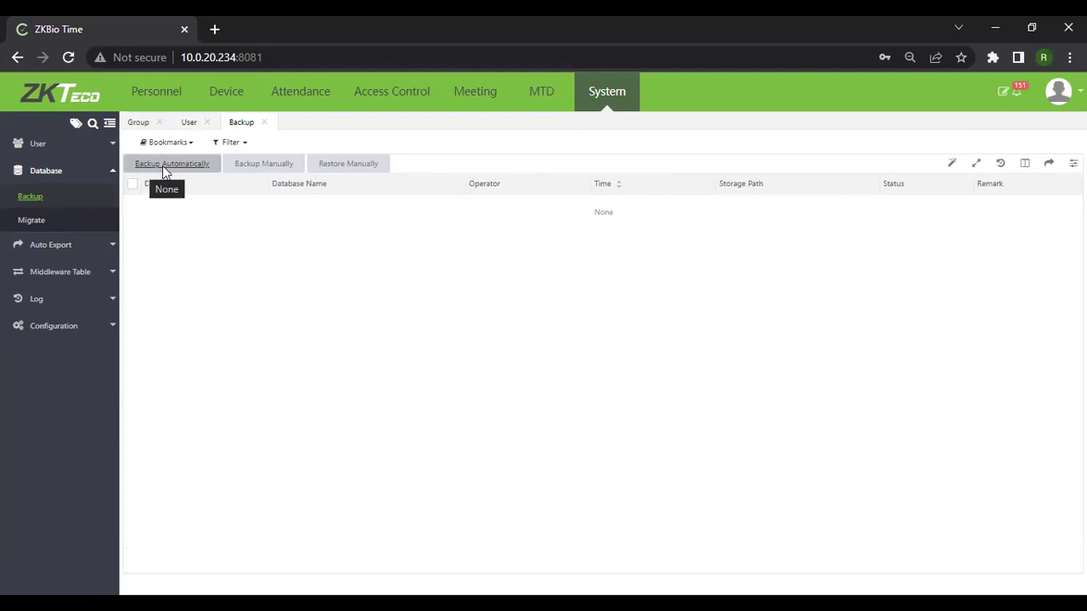
click(163, 165)
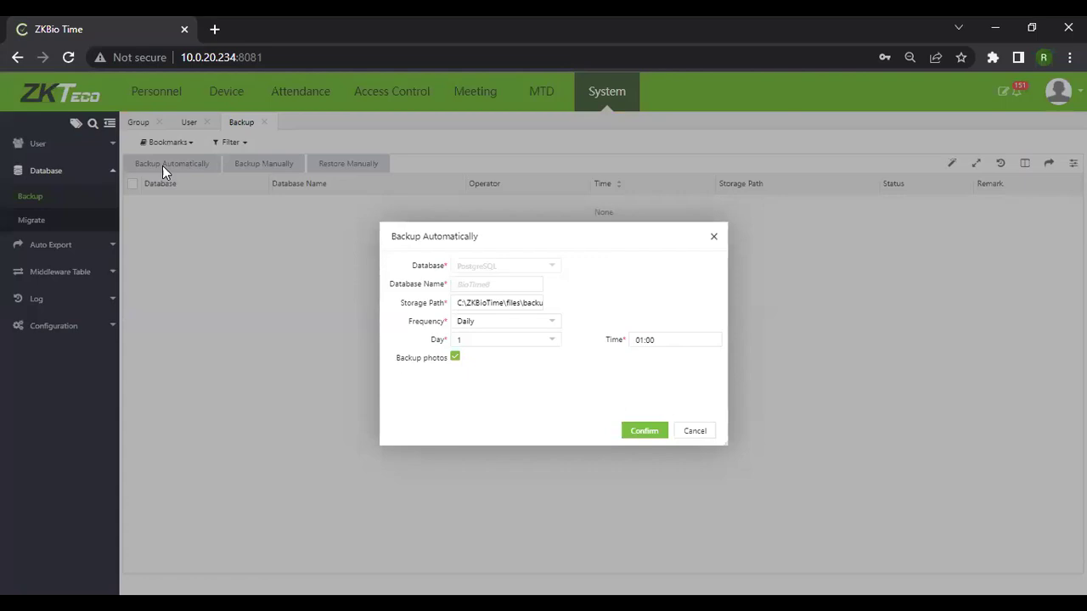
click(546, 324)
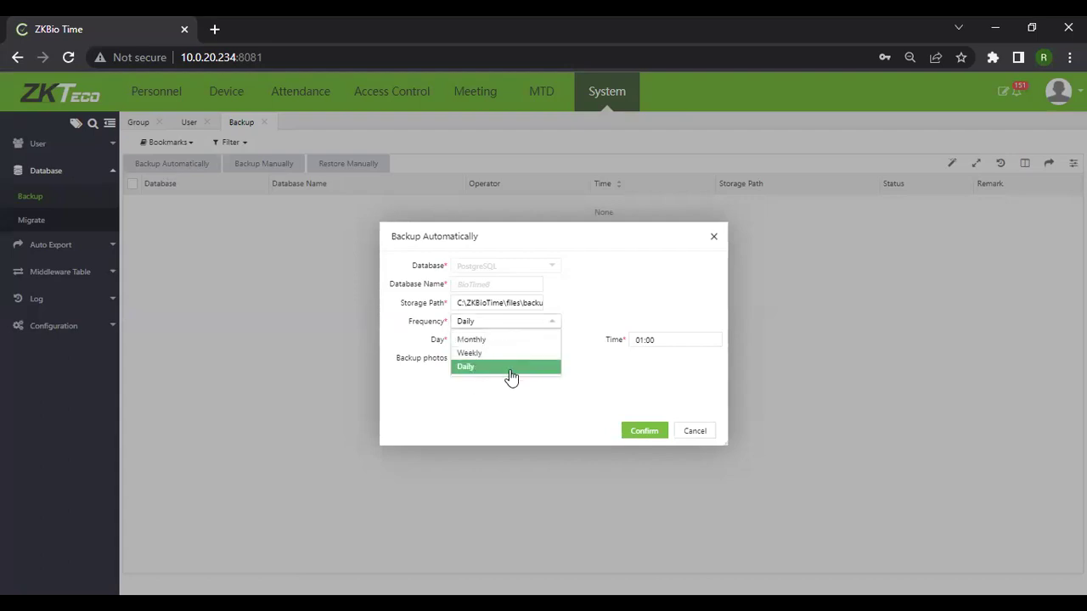
click(511, 374)
key(Up)
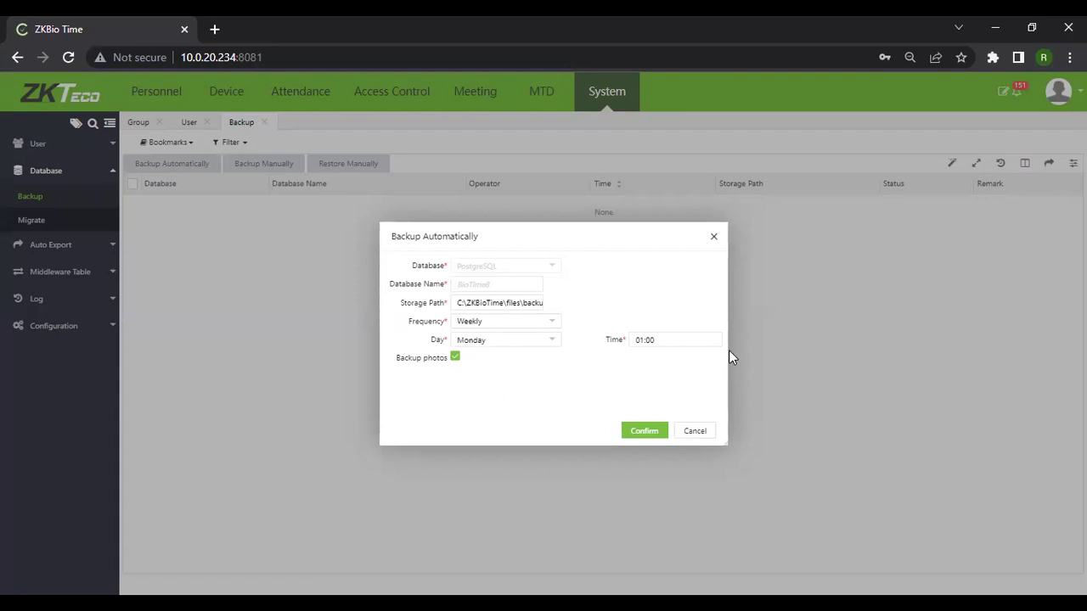
click(551, 324)
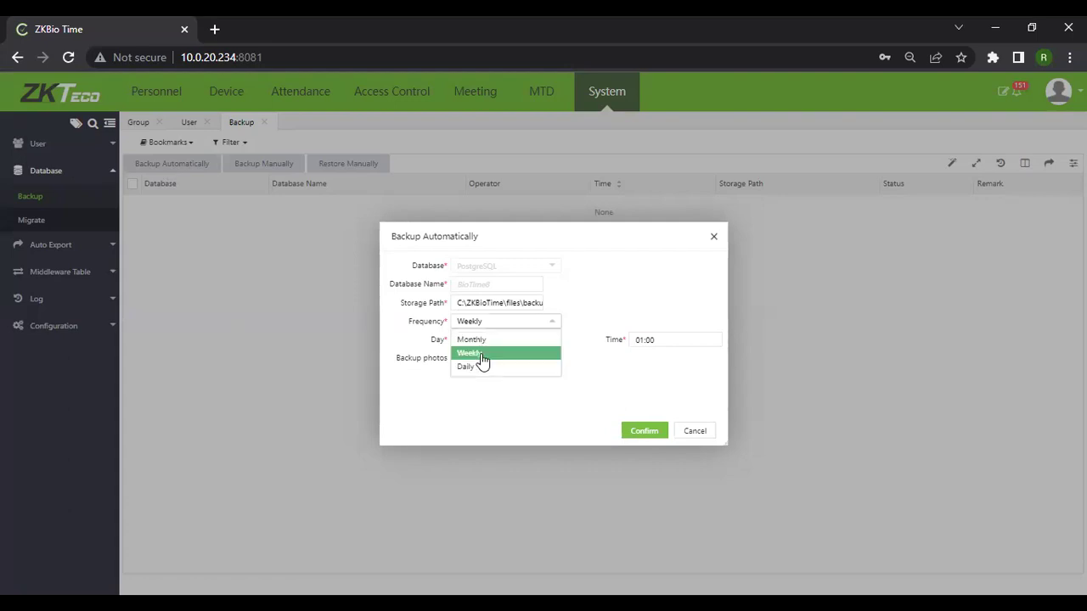
click(466, 340)
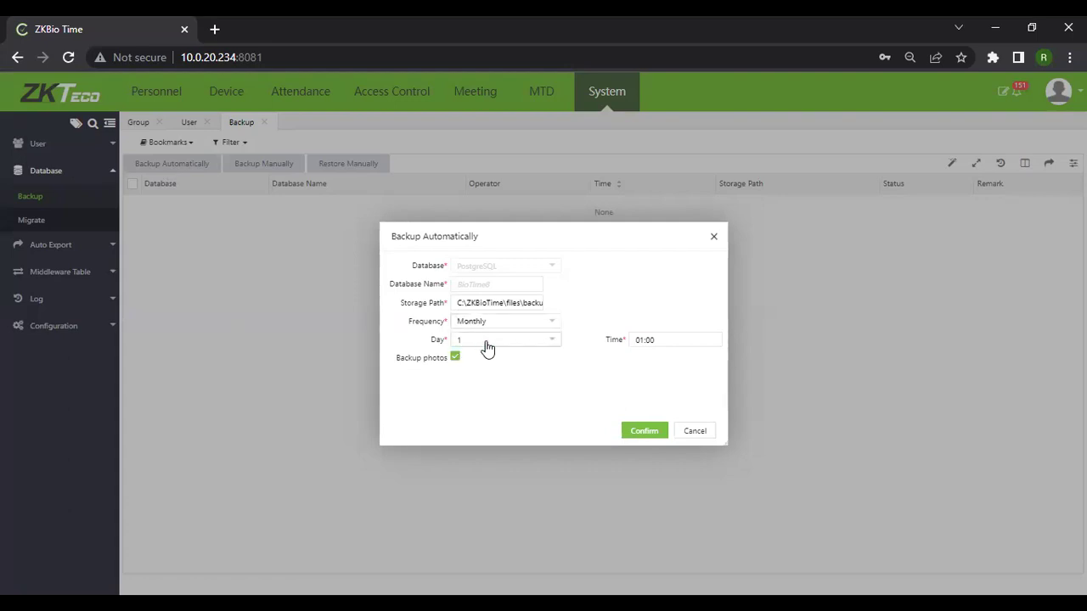
click(557, 328)
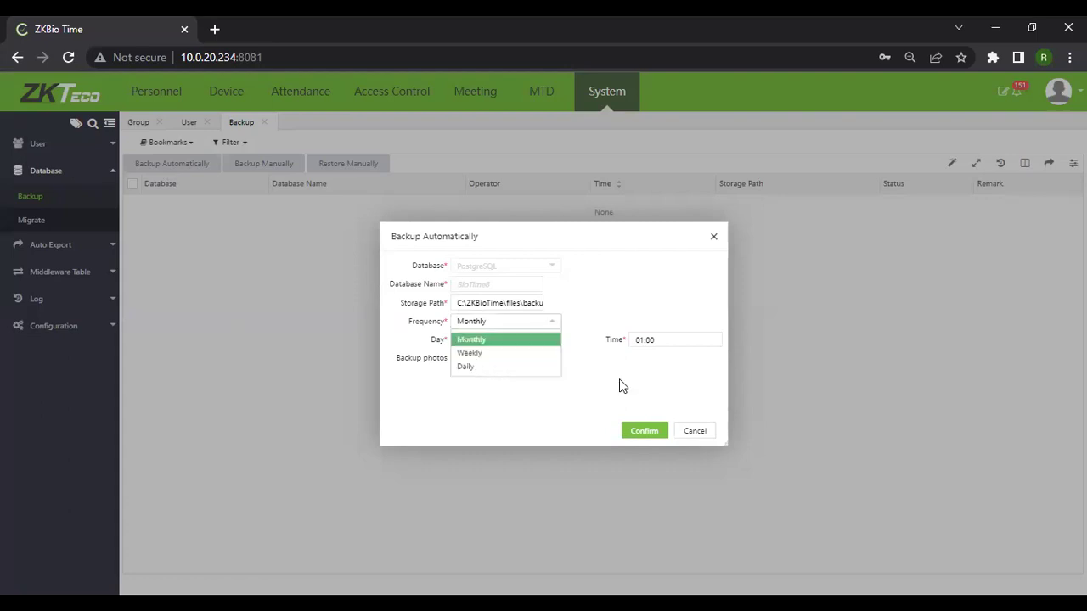
click(619, 381)
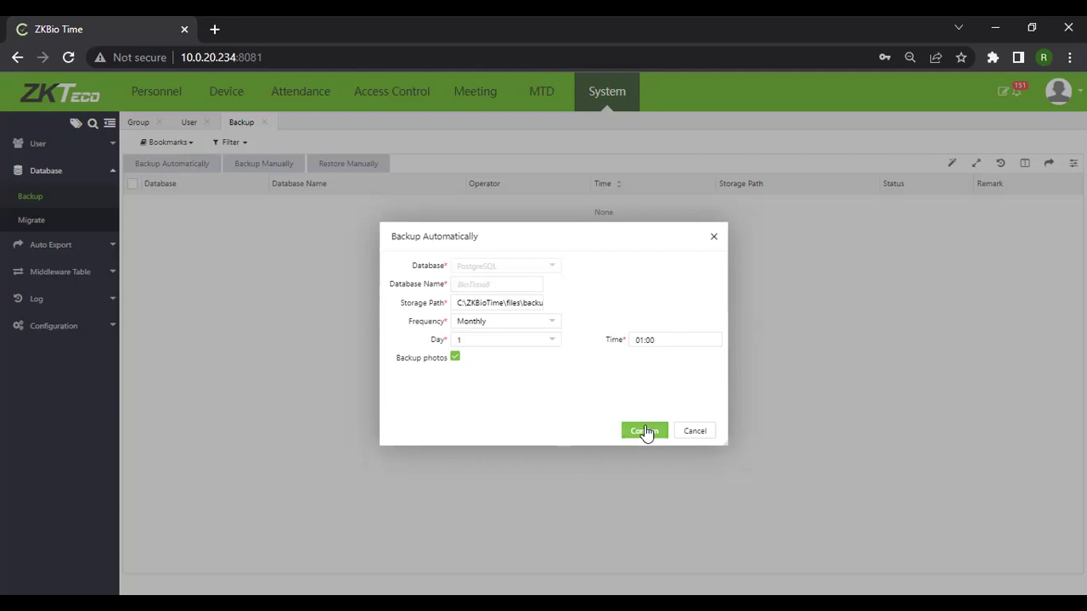
Close automatic backup and confirm a manual backup to the default path without photos.
click(713, 239)
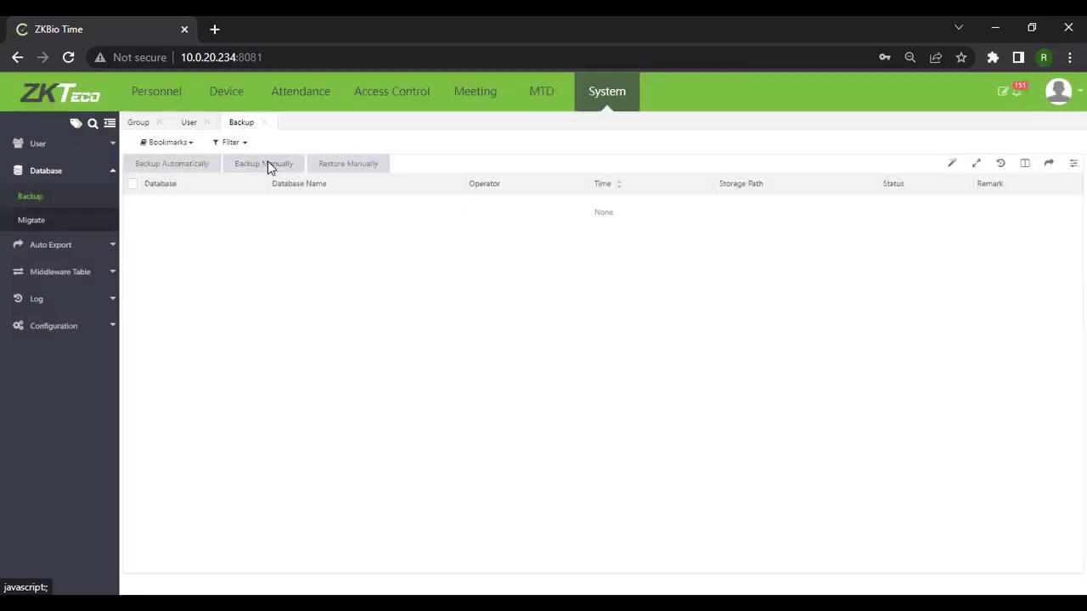
click(268, 163)
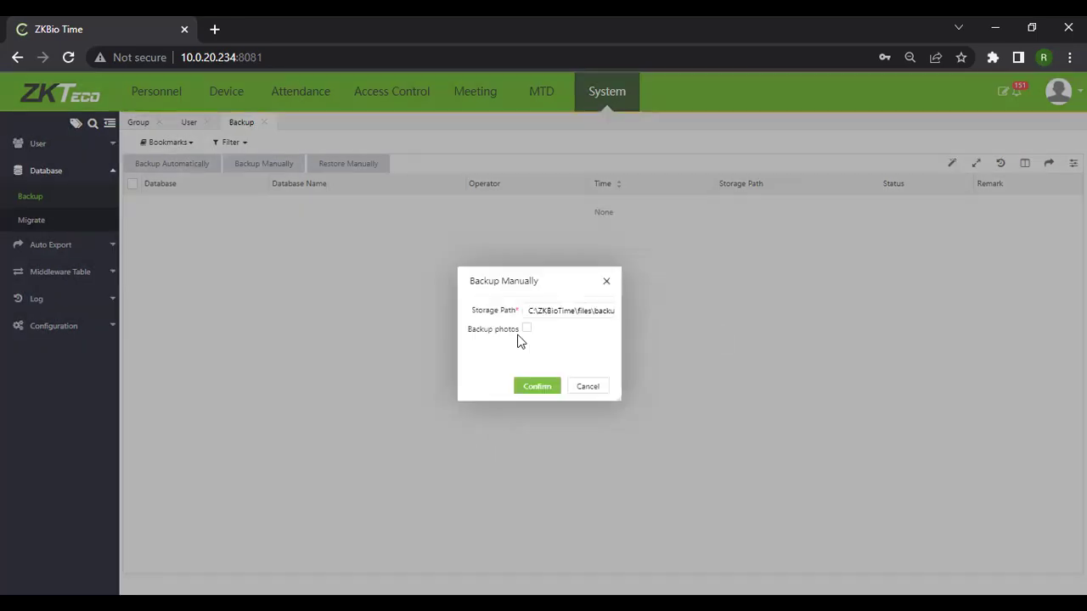
click(537, 388)
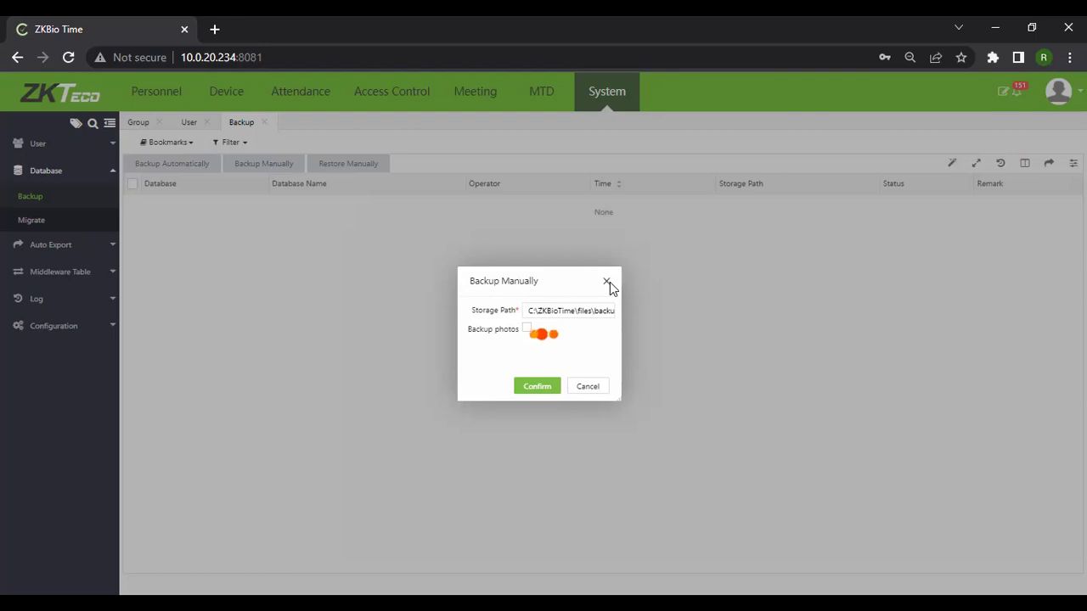
Load ZKBio Time at 10.0.20.234:8081 in a new browser tab and open its System module.
click(215, 29)
text(10.0.20.234)
key(Return)
click(250, 30)
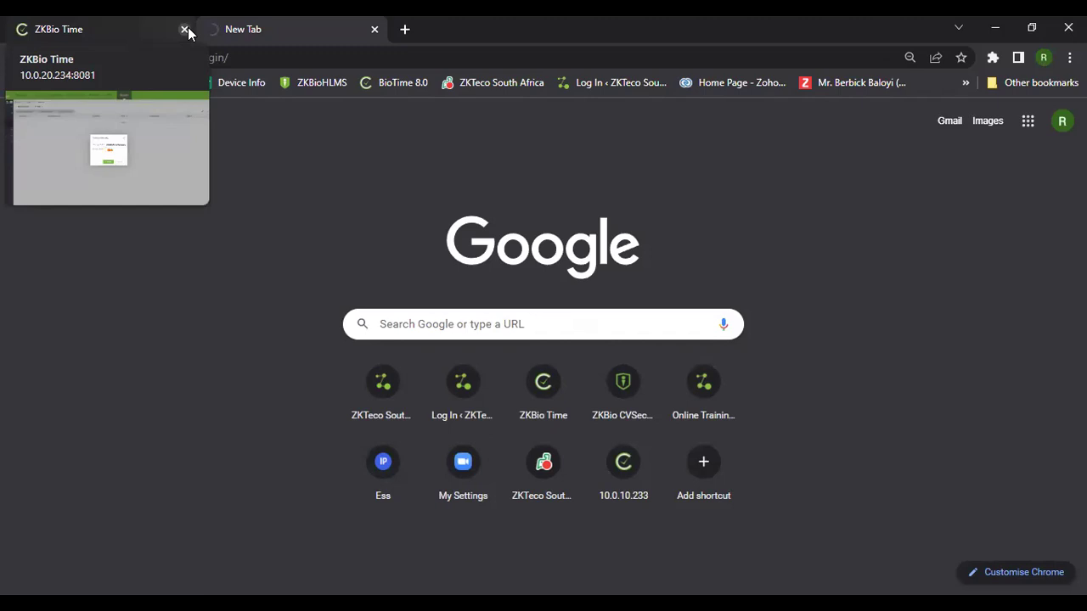
click(89, 32)
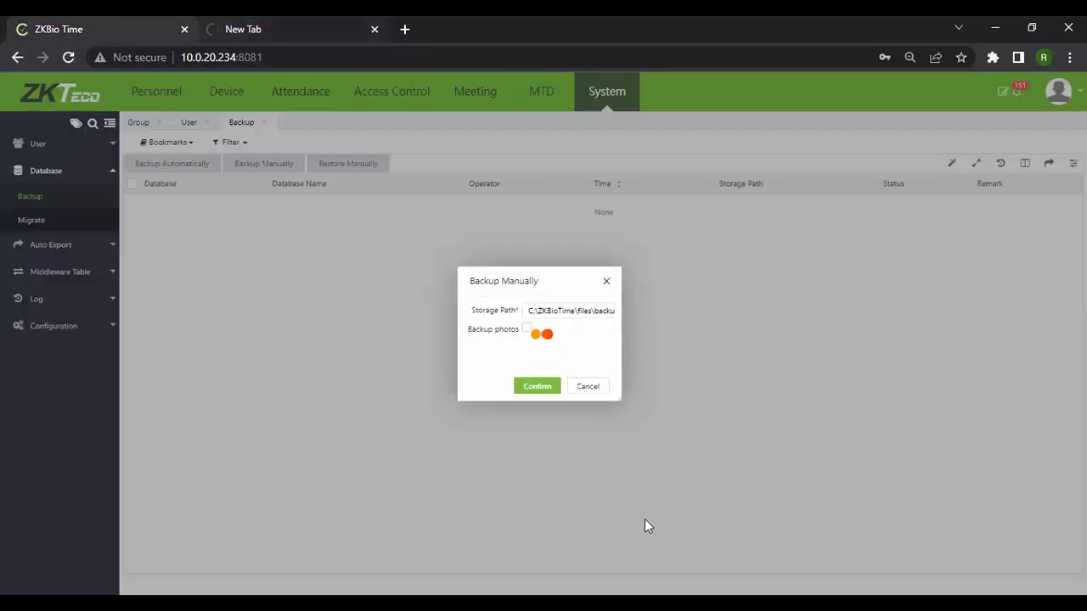
click(303, 31)
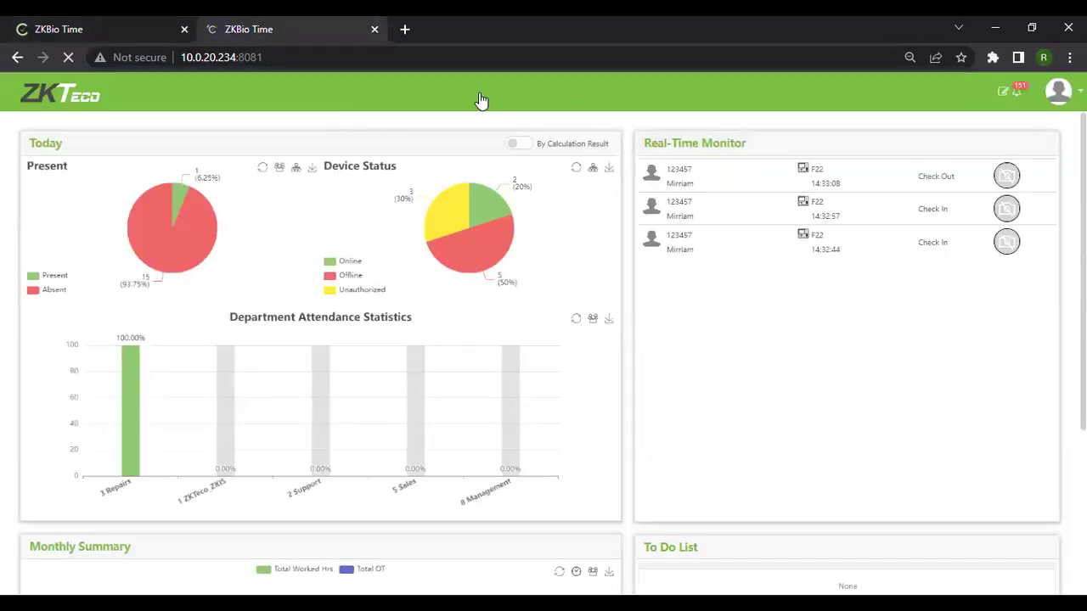
click(621, 100)
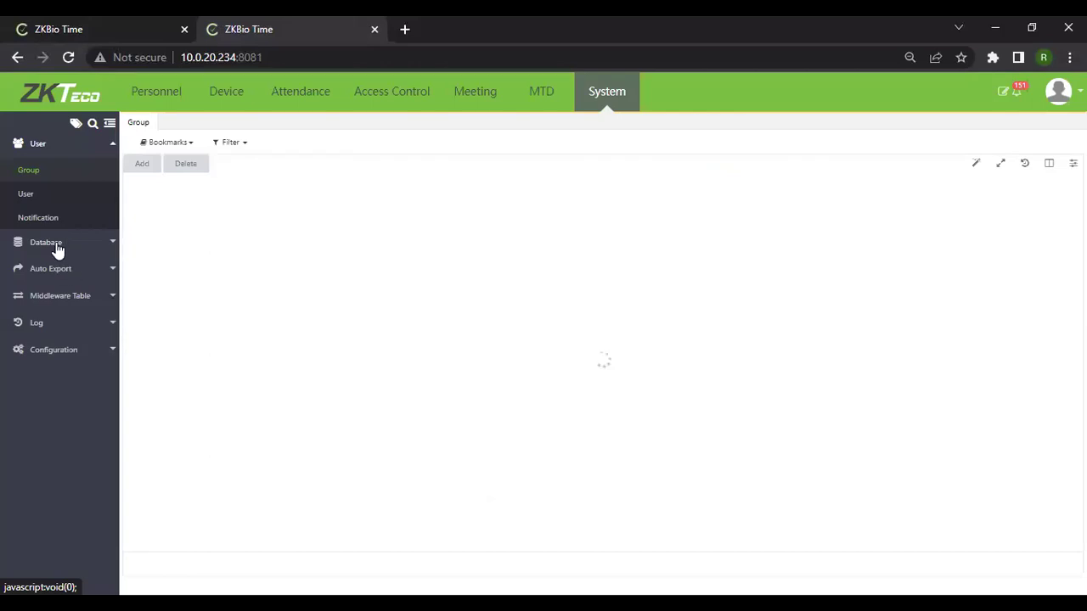
Add a new attendance report auto-export entry with report type Monthly Overtime.
click(53, 268)
click(64, 248)
click(143, 164)
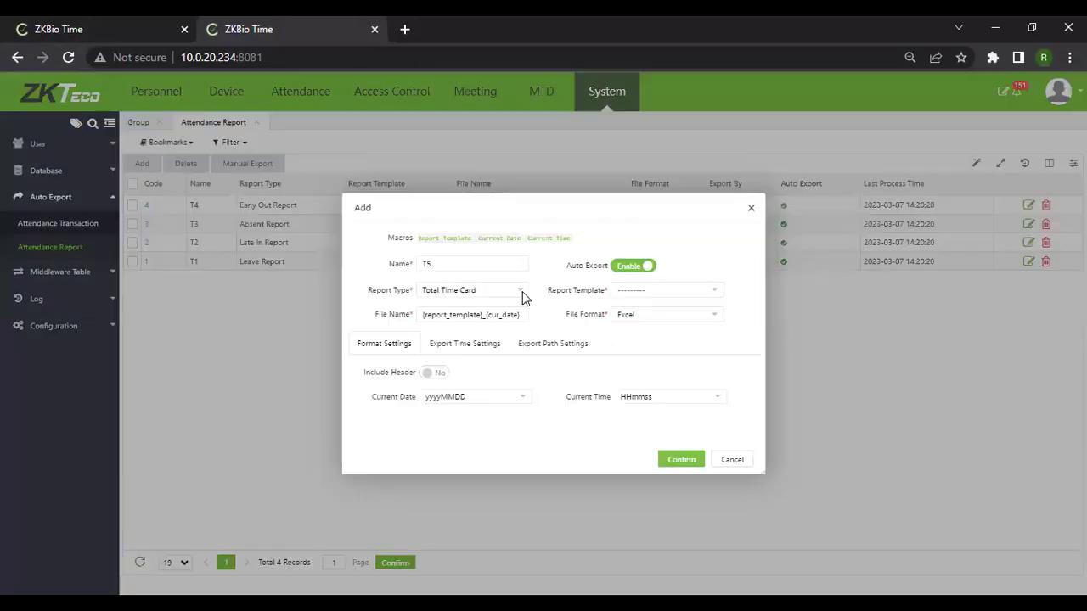
click(450, 289)
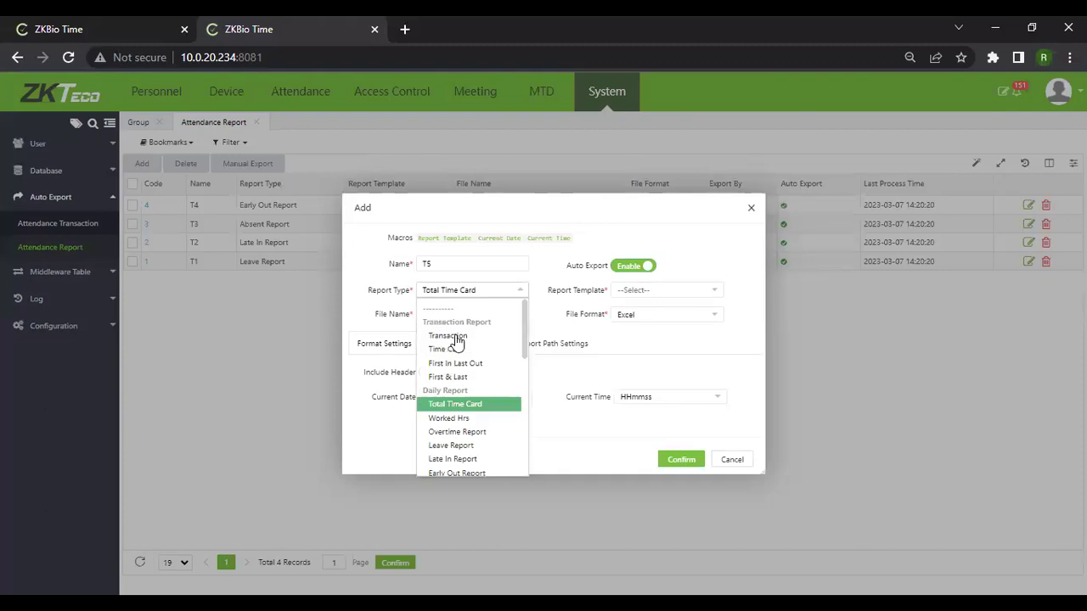
scroll(492, 371, down, 5)
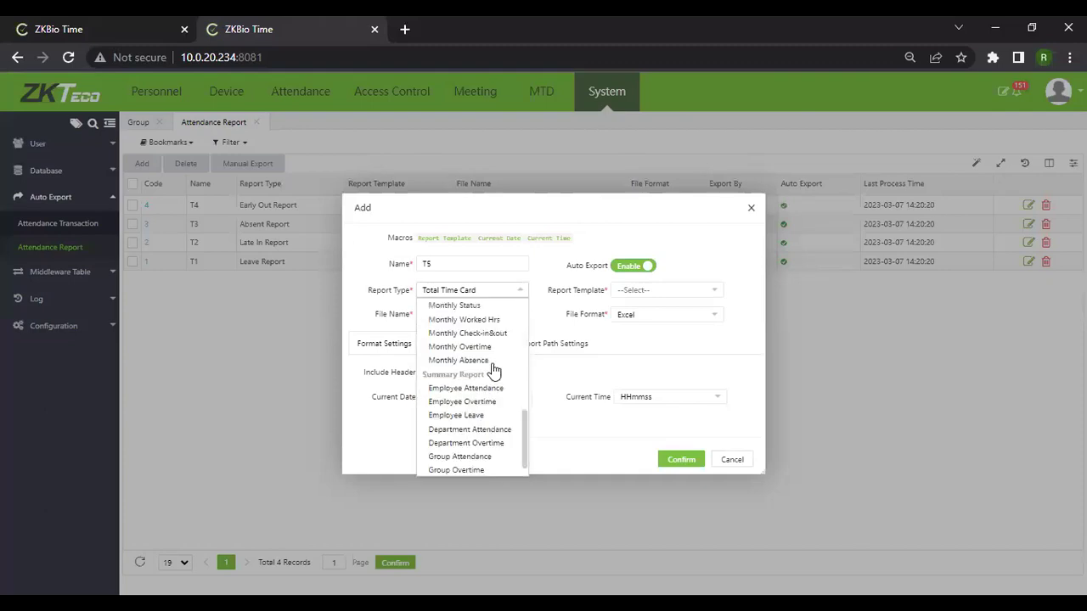
scroll(494, 371, up, 5)
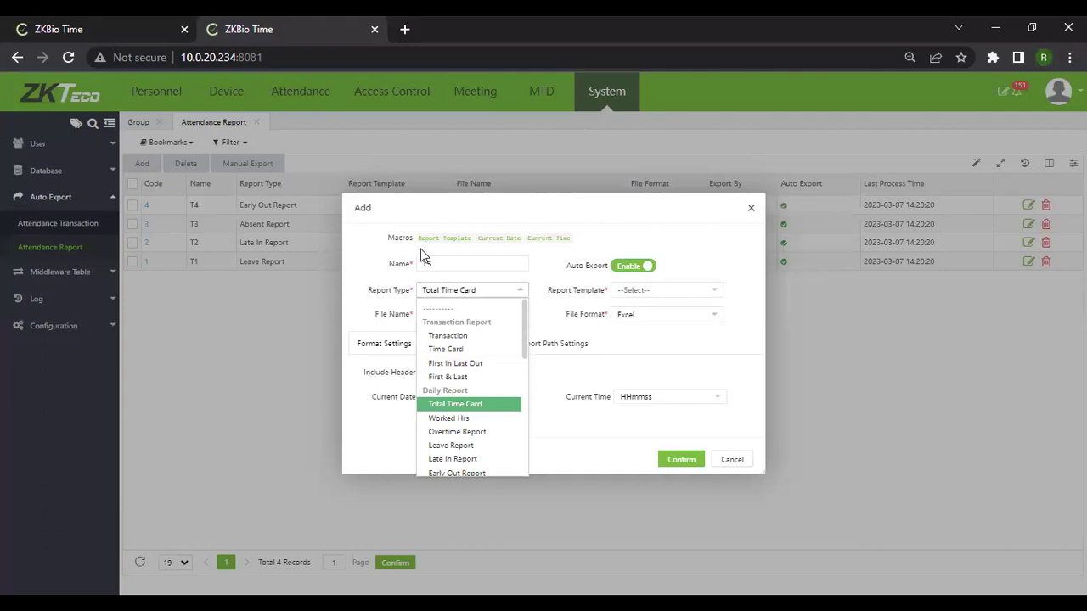
scroll(476, 382, down, 10)
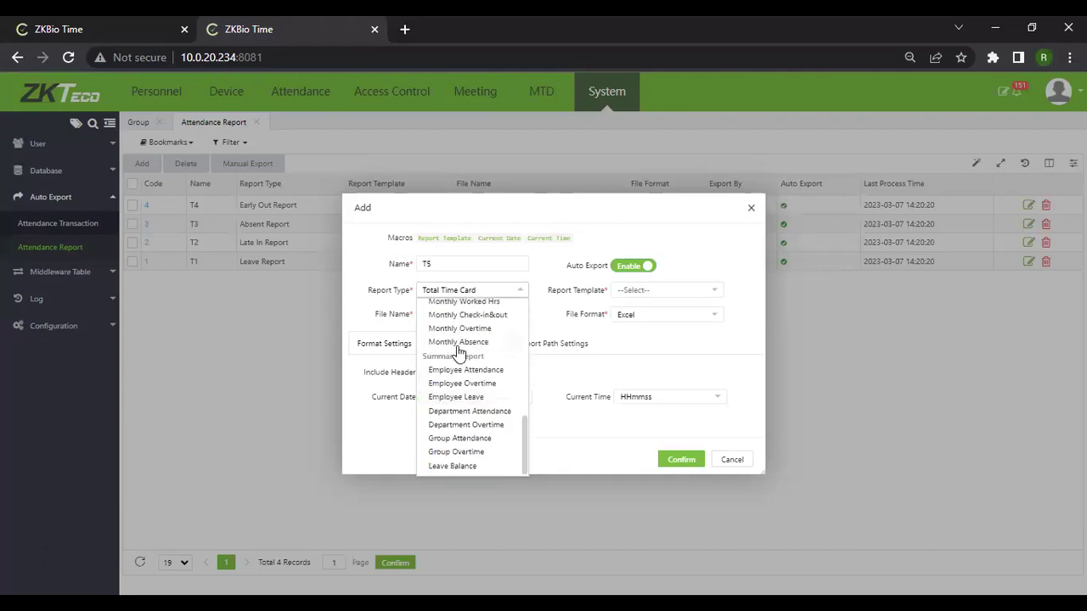
click(459, 328)
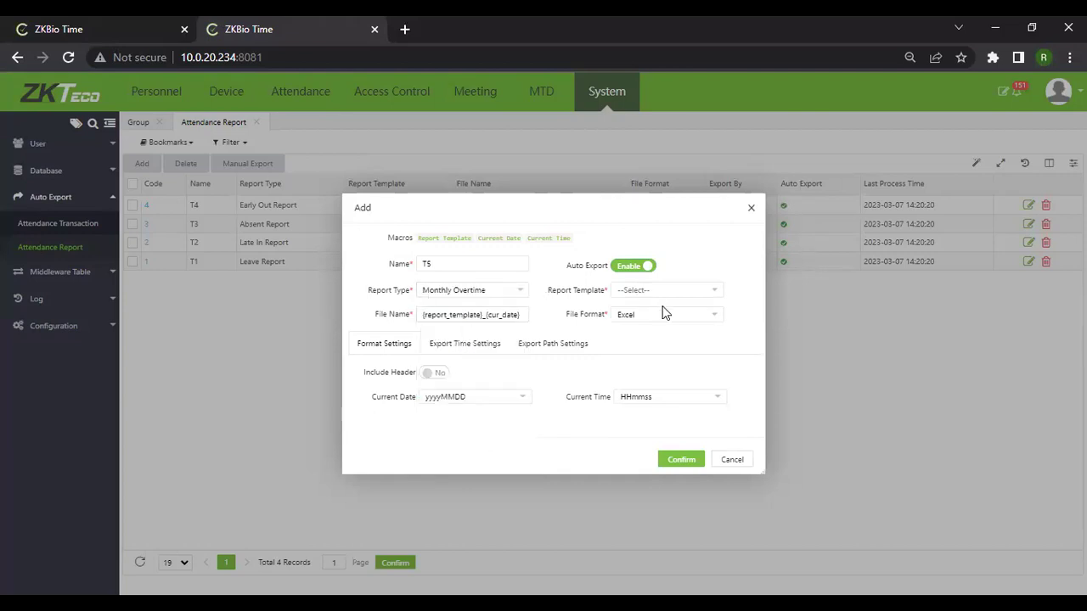
Check the empty Report Template list and keep Excel as the file format.
click(656, 295)
click(651, 295)
click(629, 344)
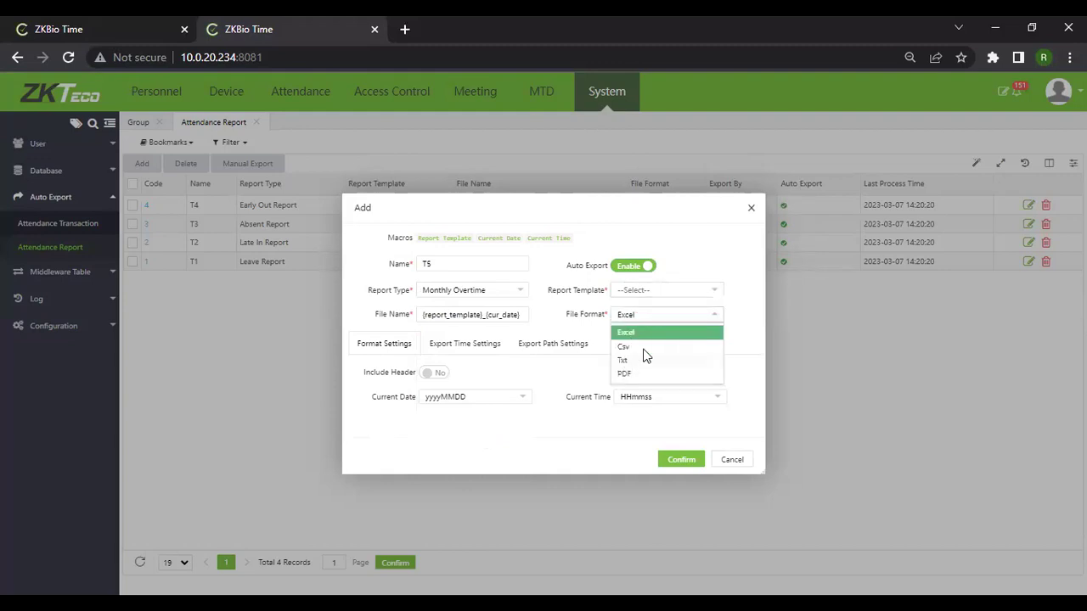
click(633, 333)
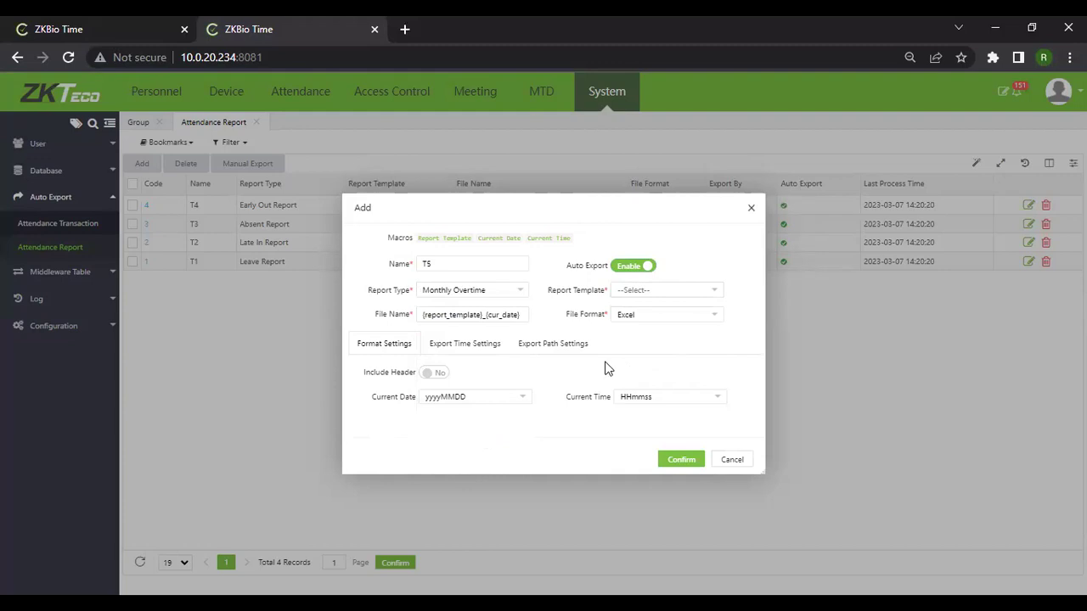
Review the export frequency (left Daily) and export path options, then close the form unsaved.
click(446, 350)
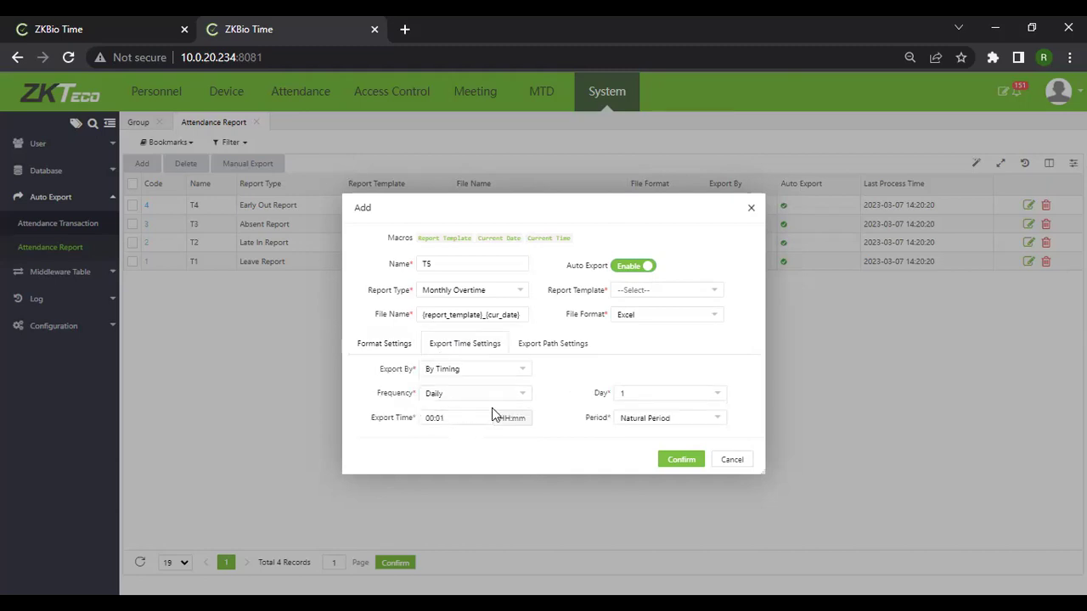
click(519, 394)
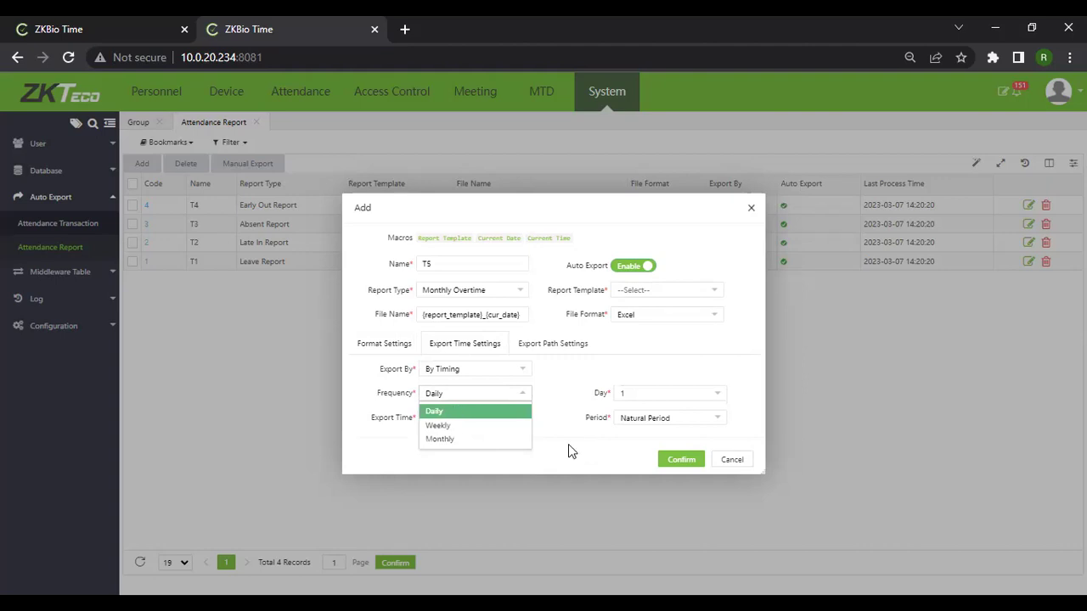
click(492, 357)
click(537, 352)
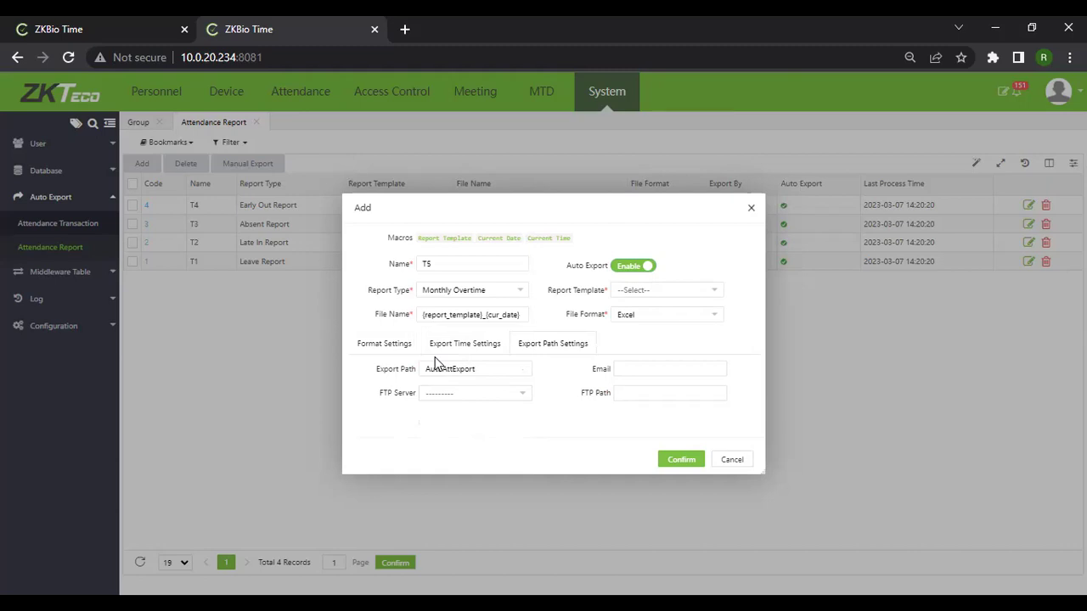
click(751, 208)
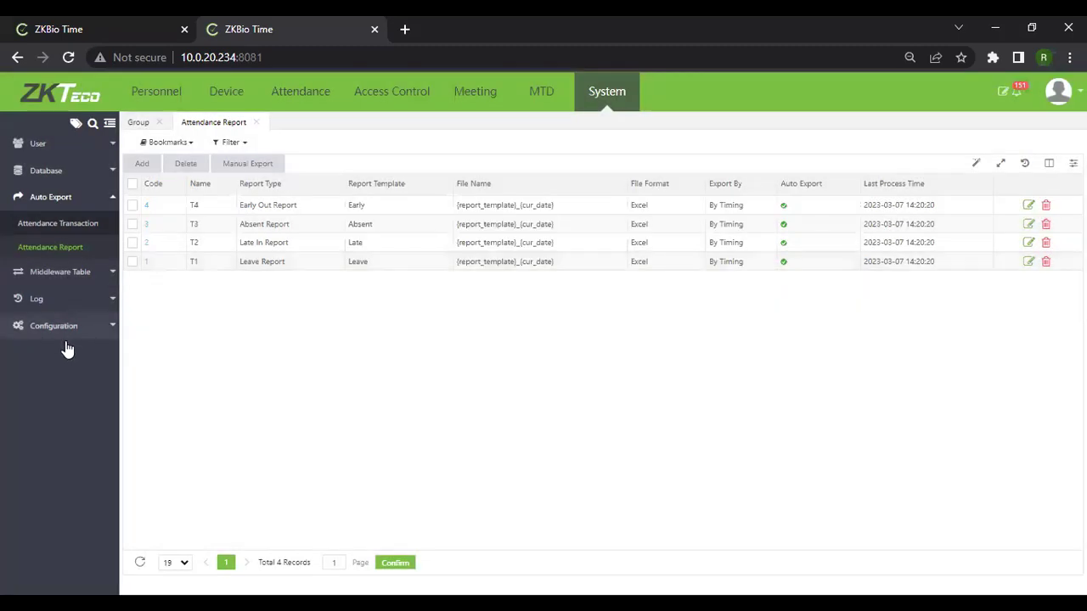
Show the Email Settings for outlook.office365.com on port 587 and run the SMTP test.
click(67, 327)
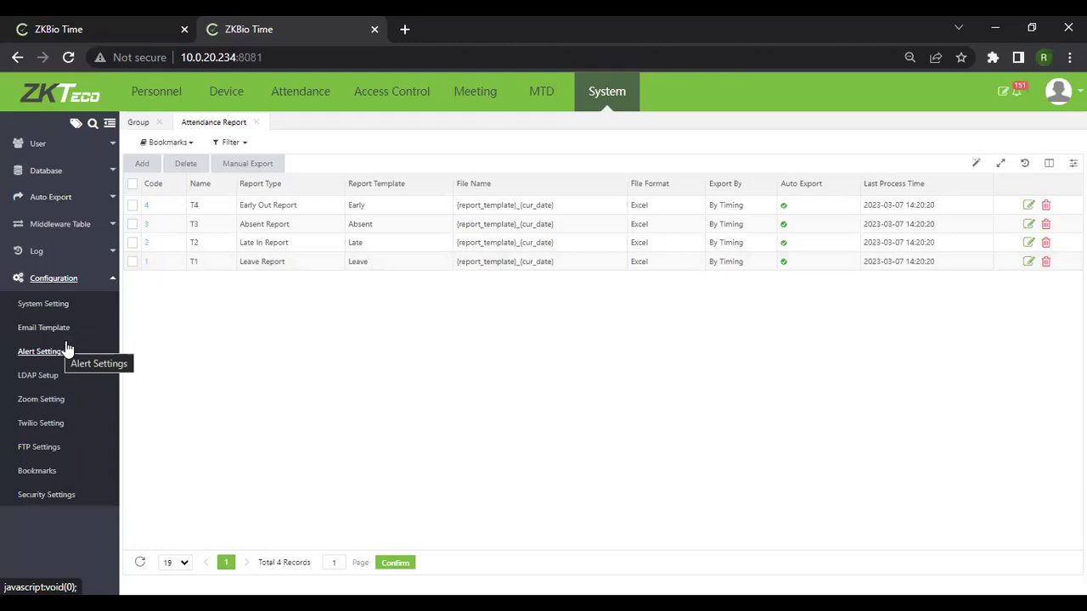
click(40, 306)
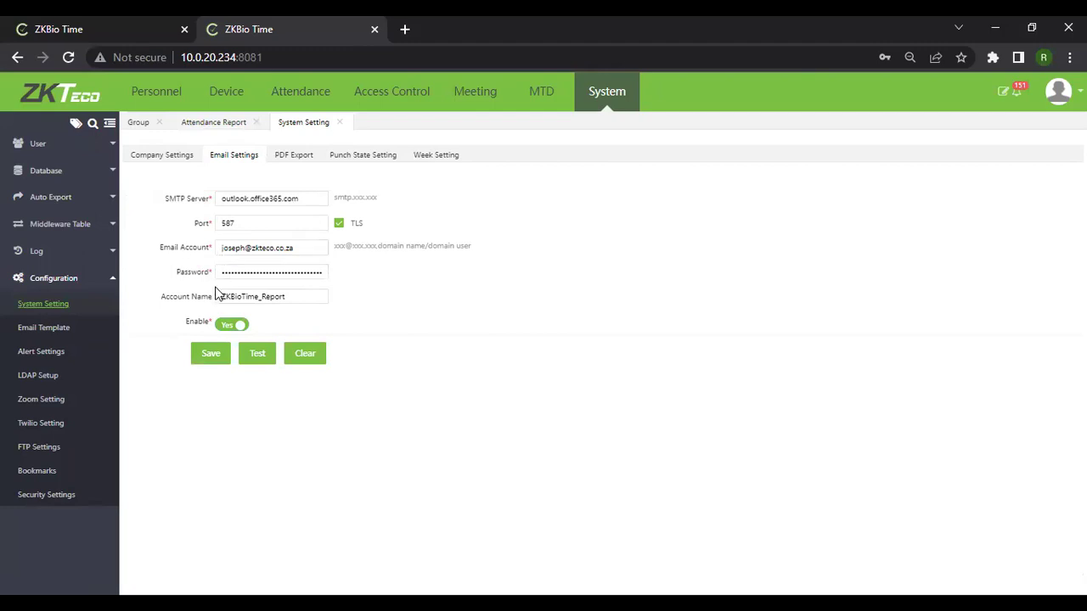
click(259, 355)
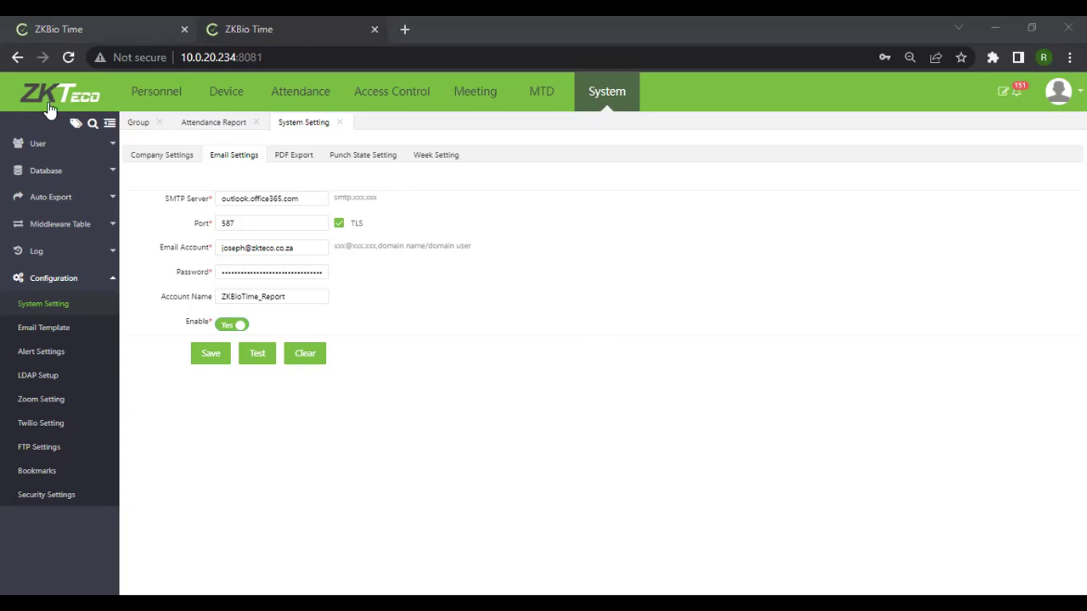
Open the Repairs senior technician's record (area Mpumalanga) for editing from the Personnel employee list.
click(176, 95)
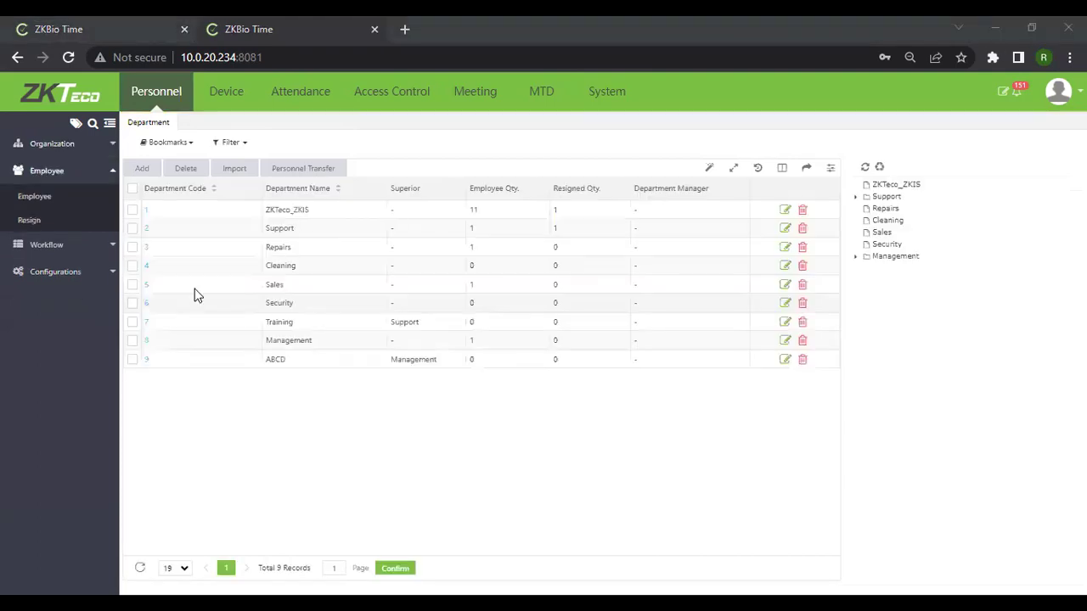
click(46, 199)
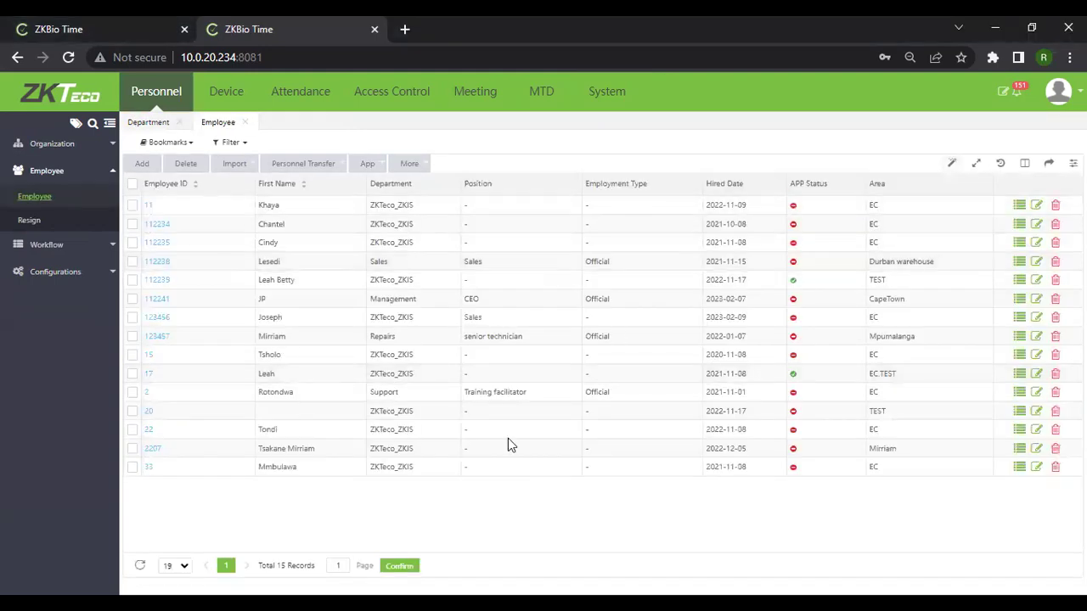
click(1044, 336)
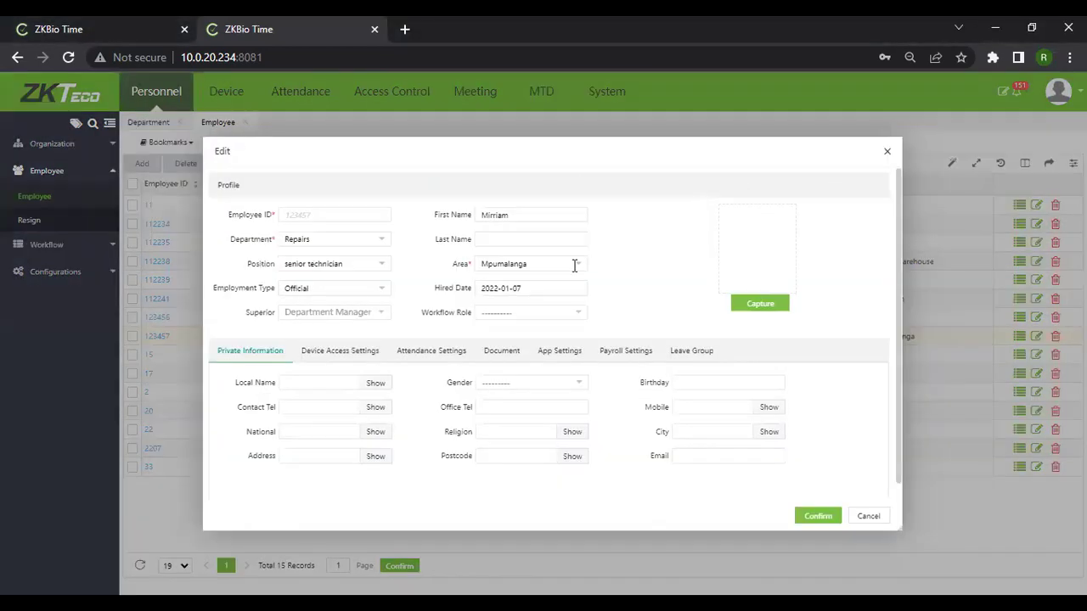
Change the technician's department from Repairs to Sales, then close the Edit window without saving.
click(382, 245)
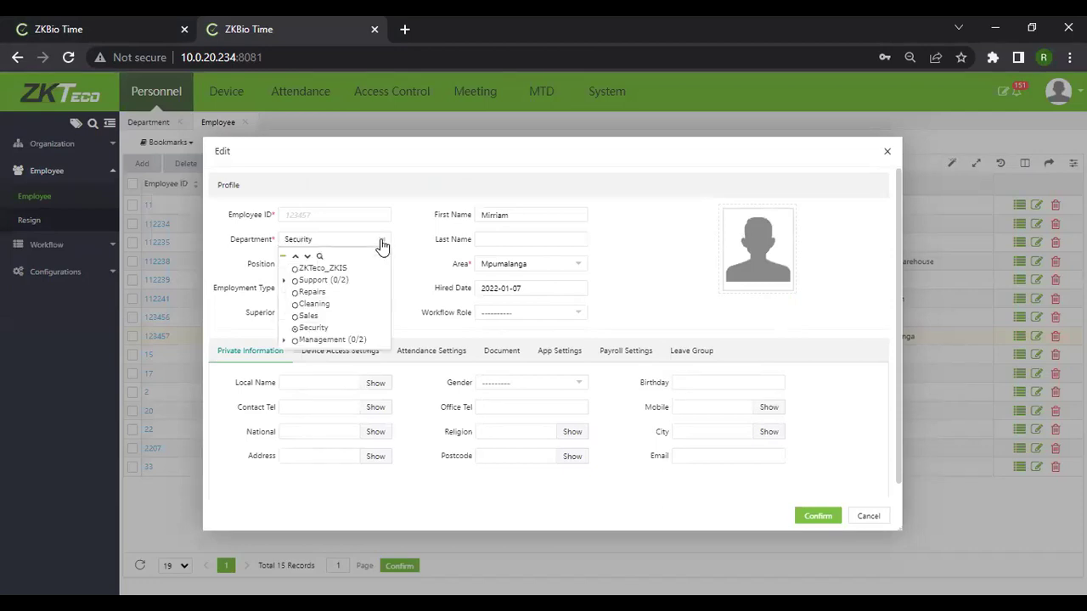
click(302, 316)
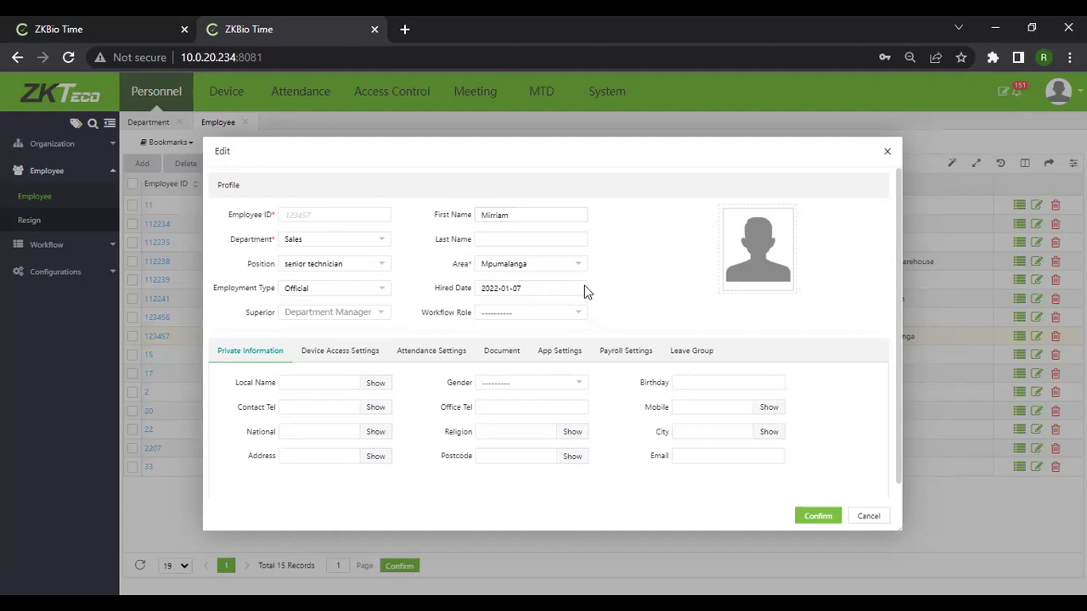
click(889, 155)
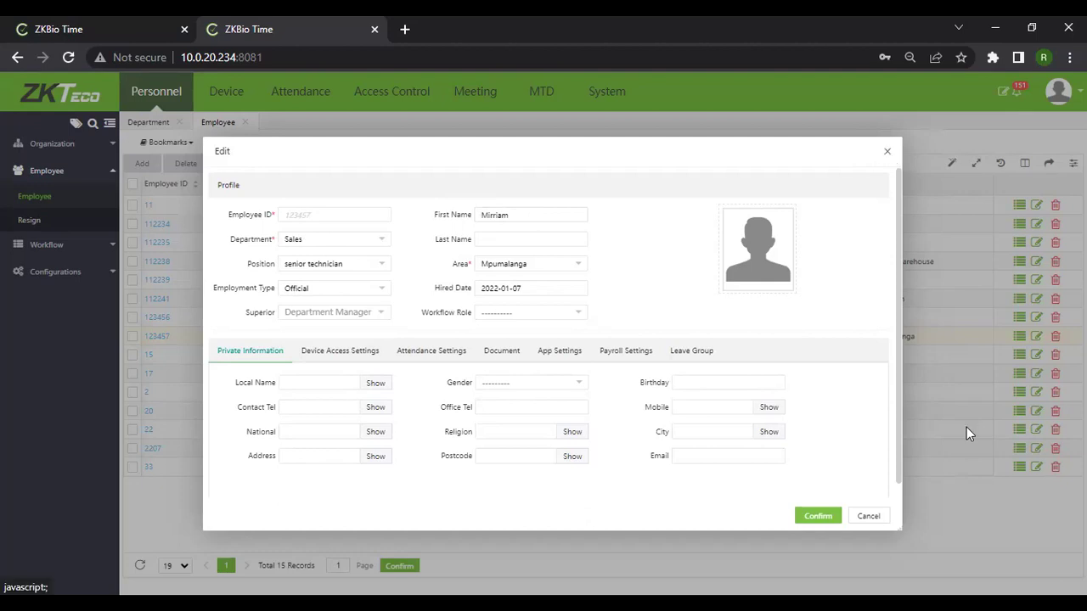